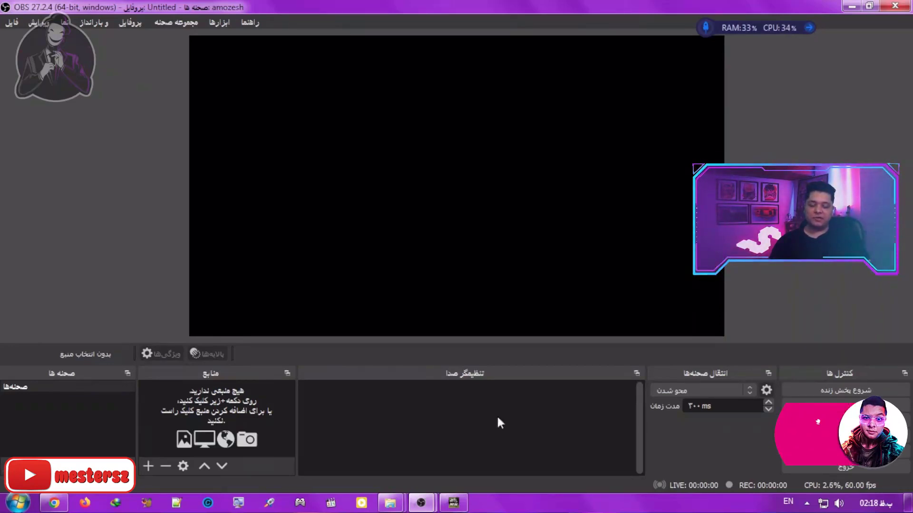
left_click_drag(190, 45, 724, 335)
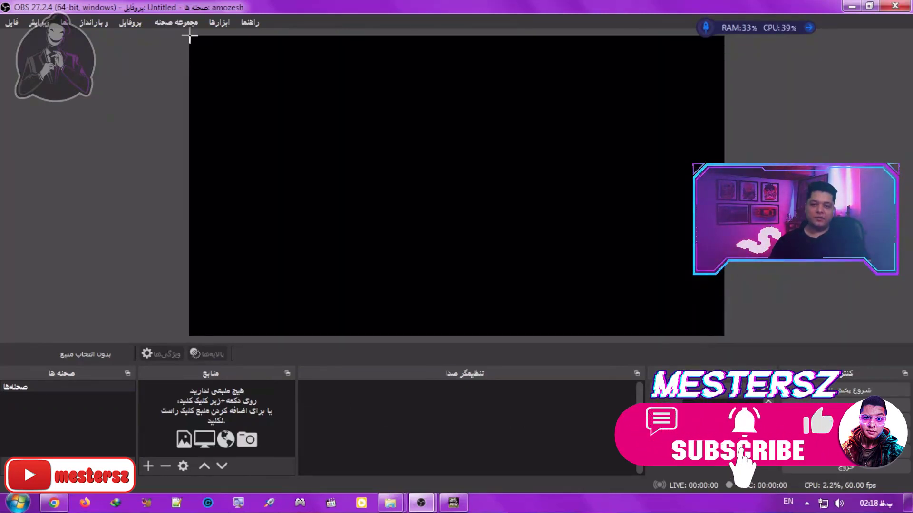
mouse_move(189, 36)
left_mouse_down()
mouse_move(617, 210)
mouse_move(727, 328)
mouse_move(723, 350)
mouse_move(723, 254)
mouse_move(758, 234)
mouse_move(771, 320)
left_mouse_up()
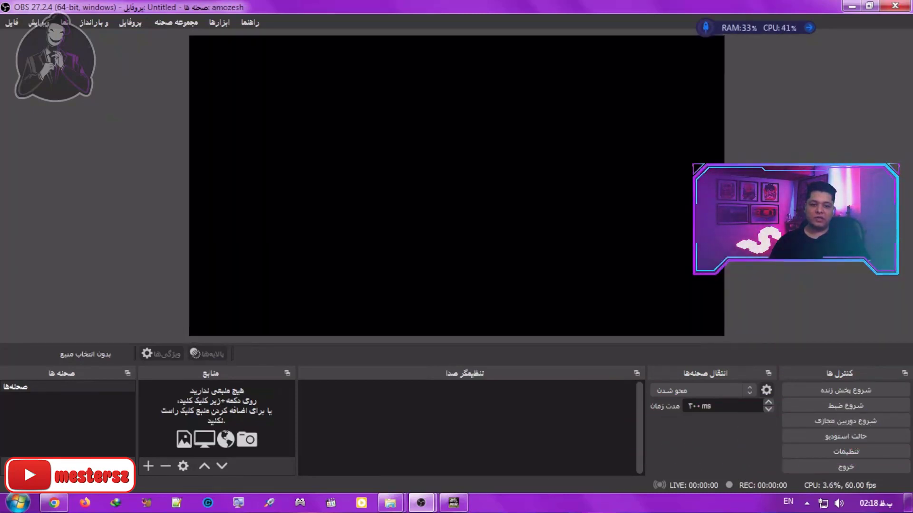
left_click_drag(722, 37, 185, 339)
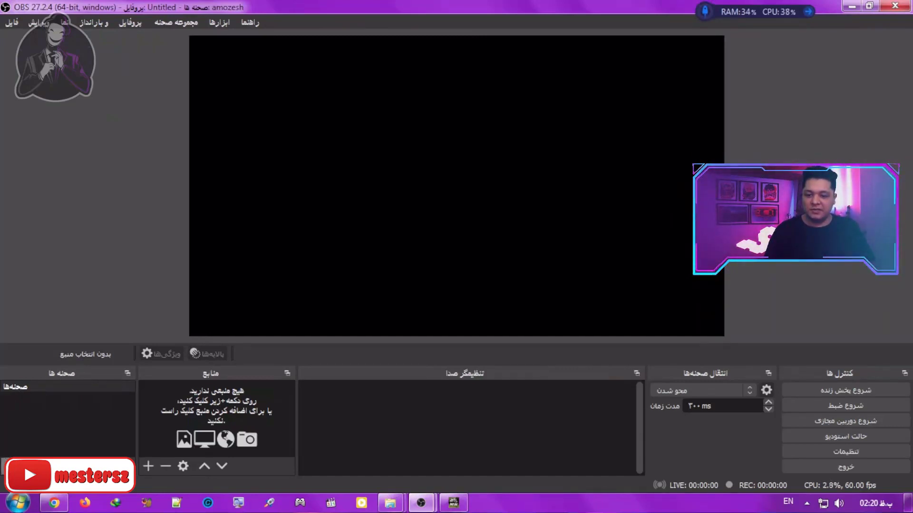
Step: Add a new scene named "stream"
left_click(10, 466)
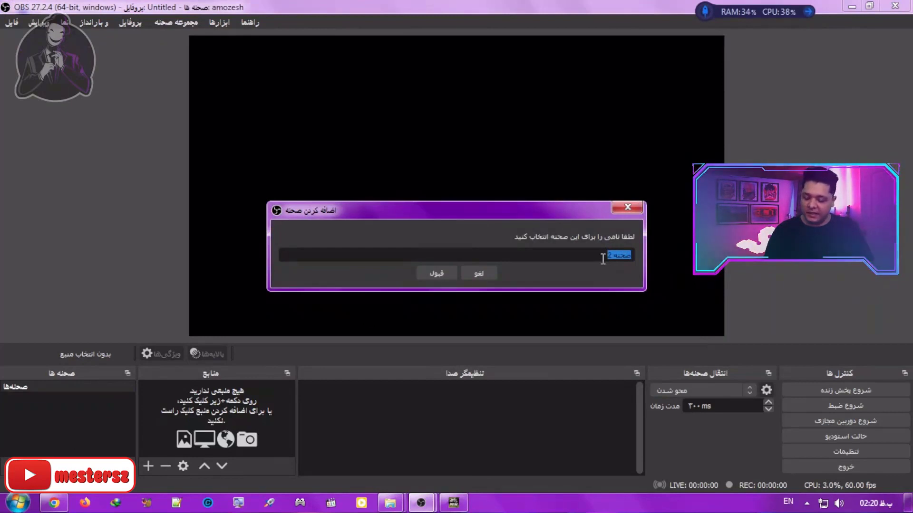
type("strea")
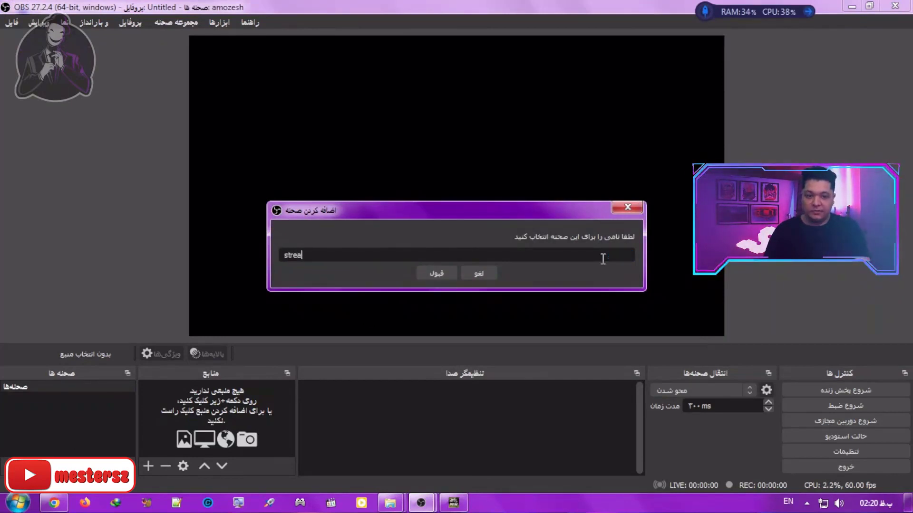
type("m")
left_click(436, 273)
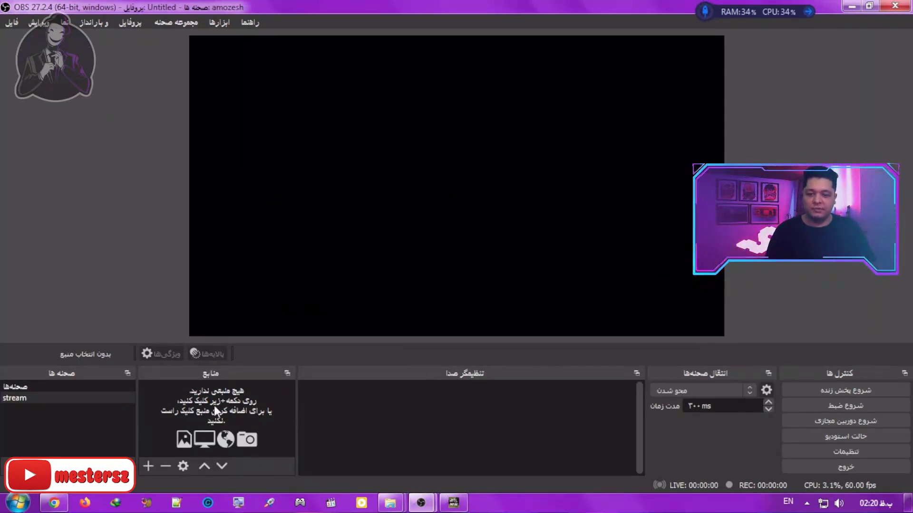
Step: Add an image source with the default name to the stream scene, using wp7834565-4k-hd-neon-gaming-wallpapers.jpg from the gaming wallpapers folder
left_click(150, 464)
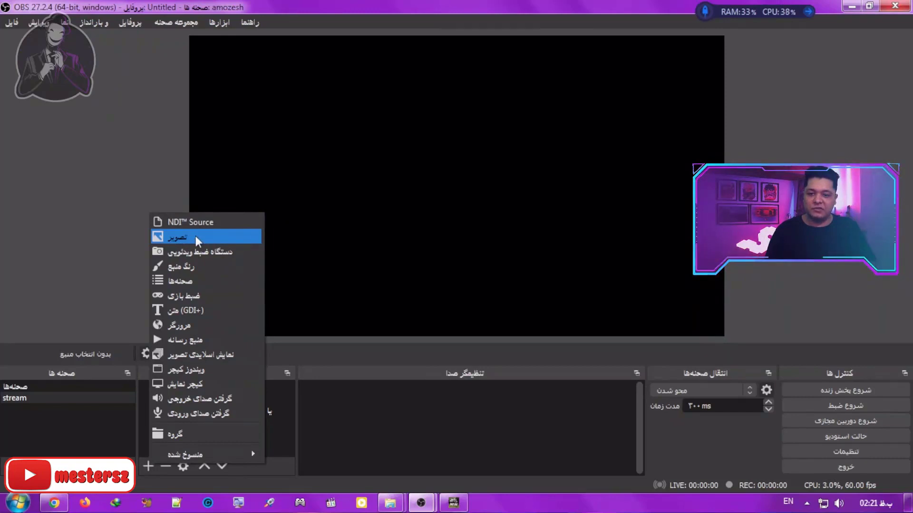
left_click(199, 238)
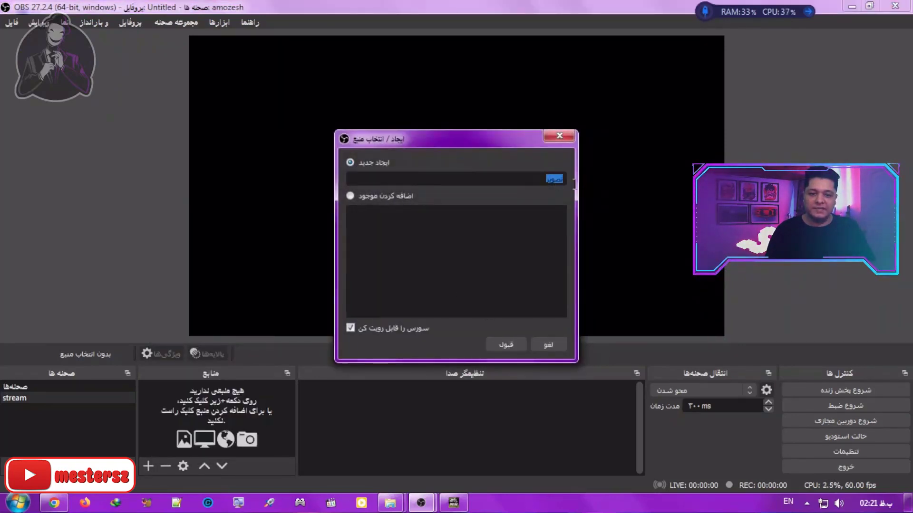
left_click(507, 343)
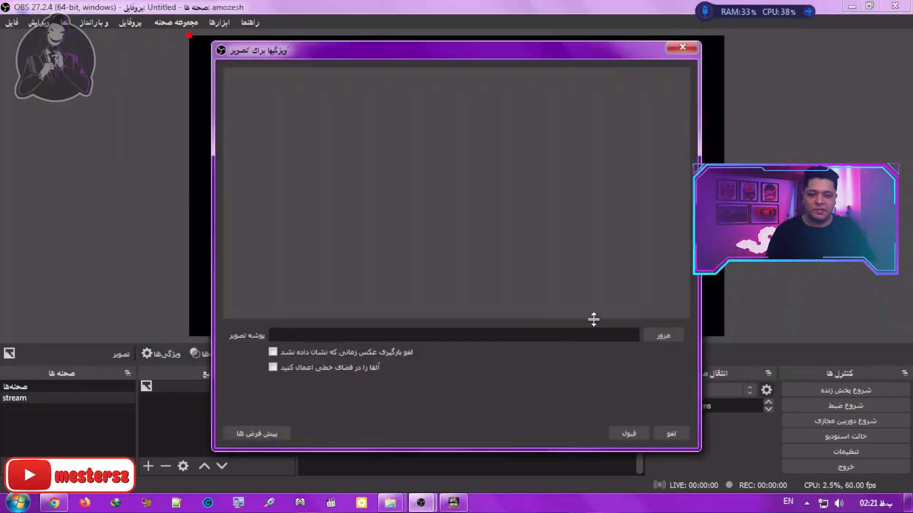
left_click(662, 336)
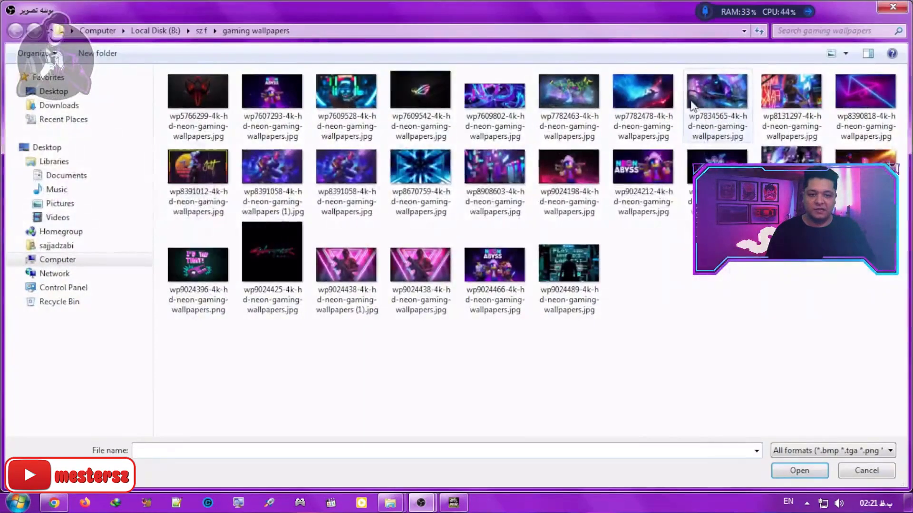
double_click(727, 92)
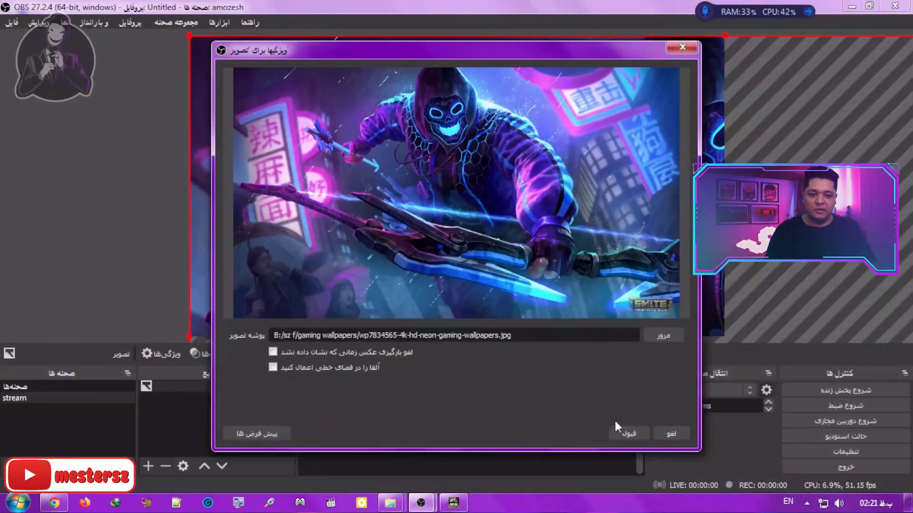
left_click(626, 432)
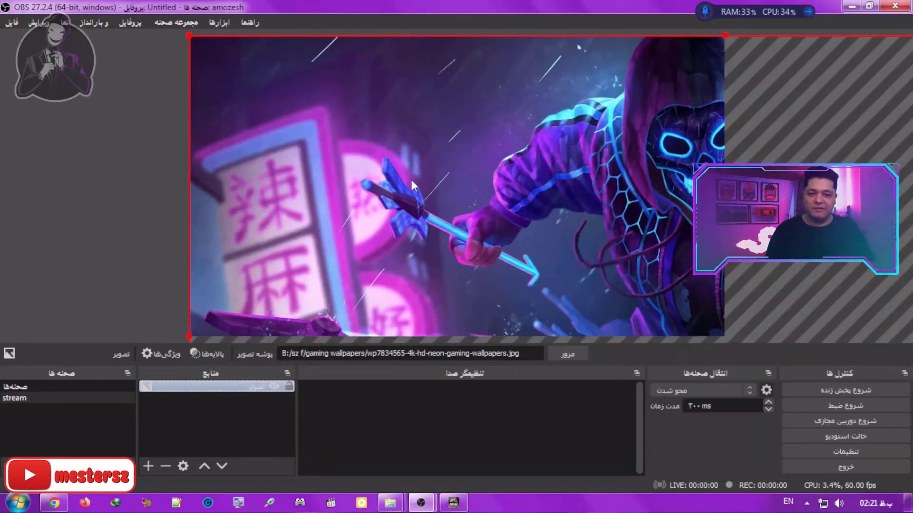
Step: Stretch the wallpaper image source to fill the whole canvas and deselect it
right_click(213, 387)
mouse_move(261, 202)
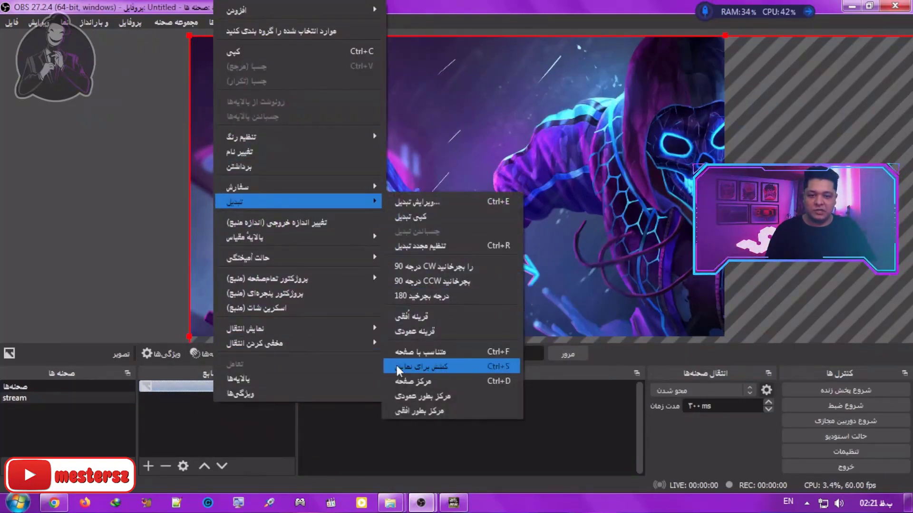
left_click(480, 367)
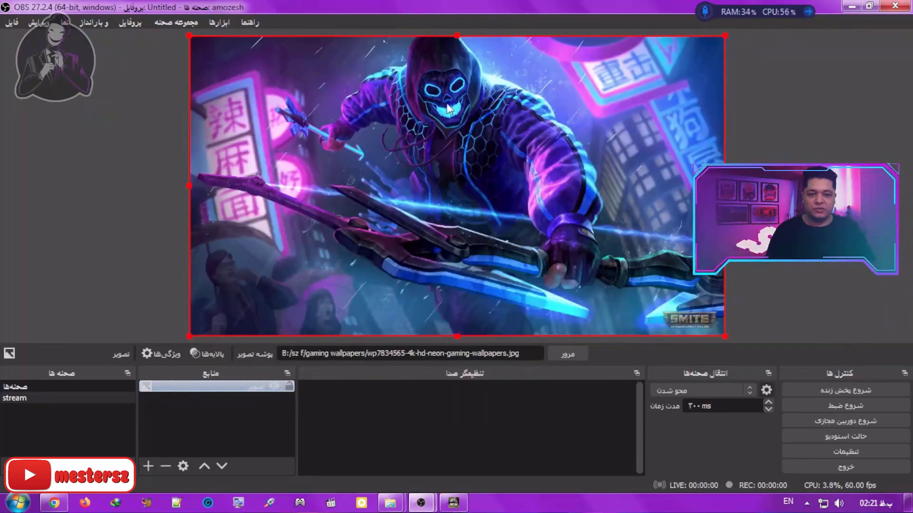
left_click(247, 400)
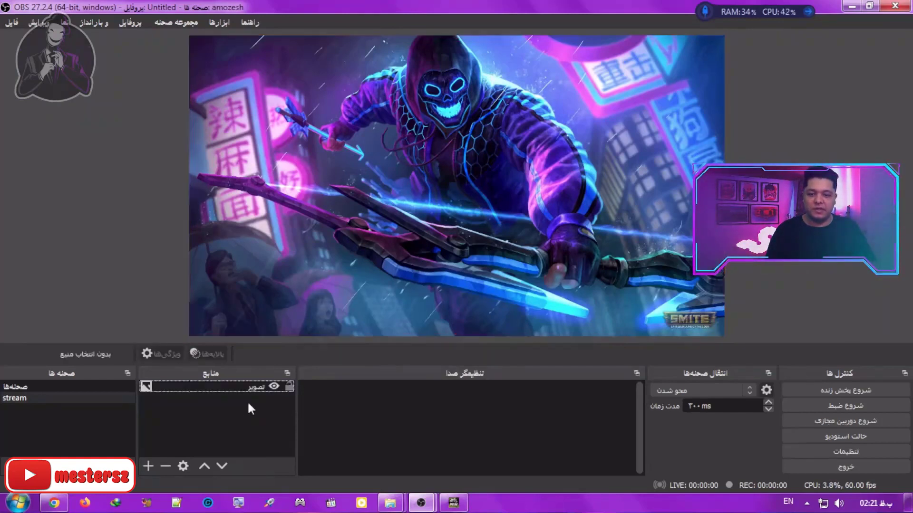
Step: Hide the wallpaper image source and show it again
left_click(219, 388)
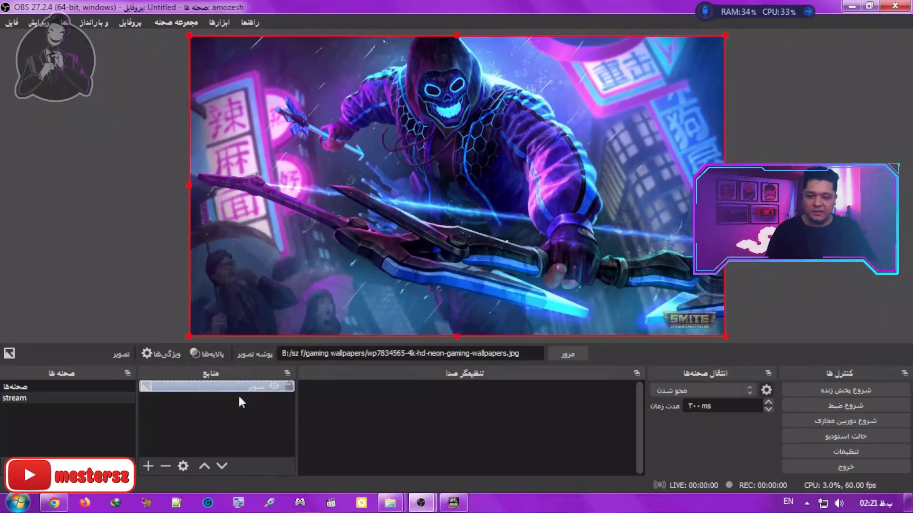
left_click(266, 395)
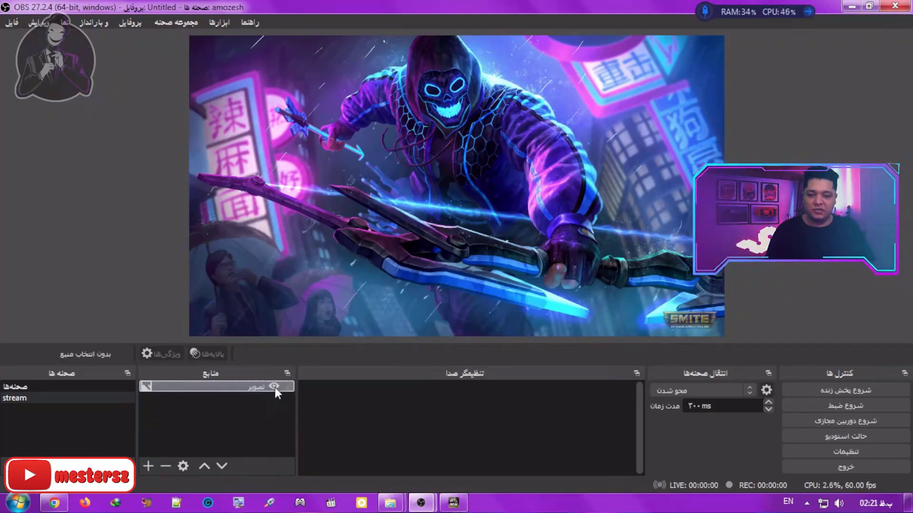
left_click(275, 387)
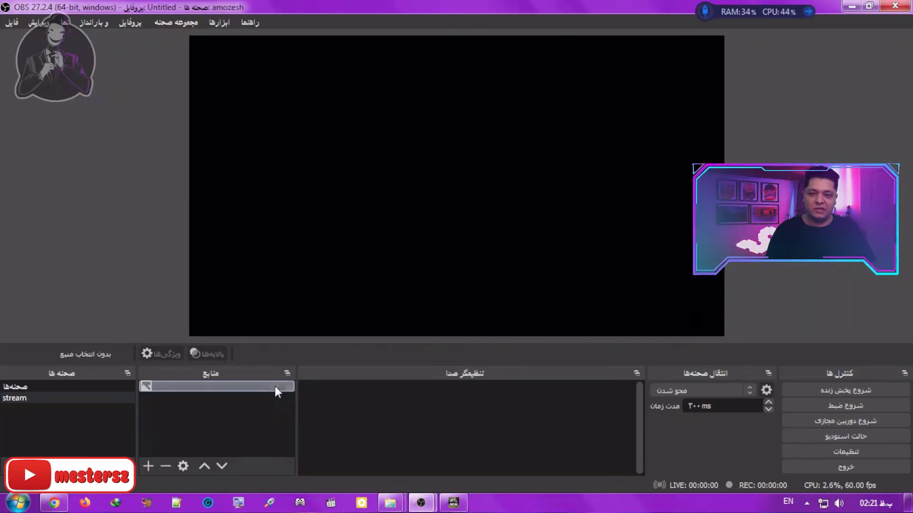
left_click(275, 386)
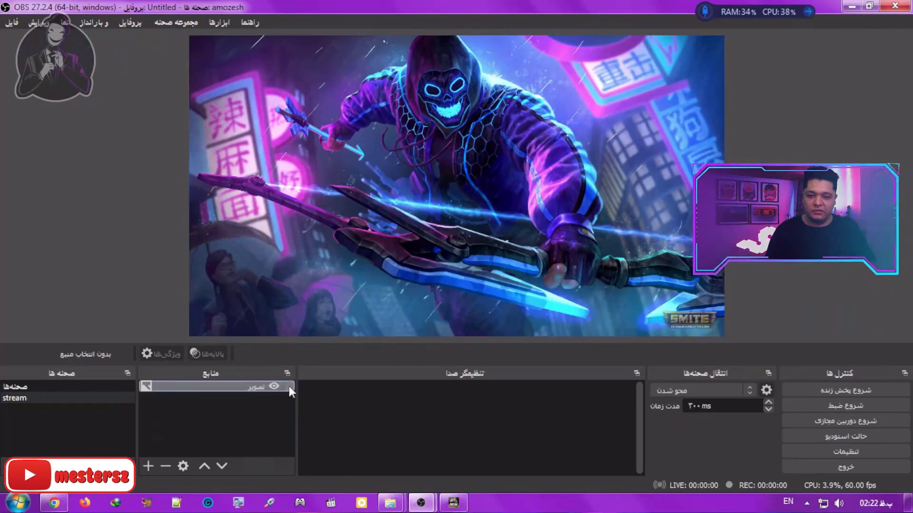
Step: Lock the wallpaper image source and try to move it around in the preview
left_click(289, 386)
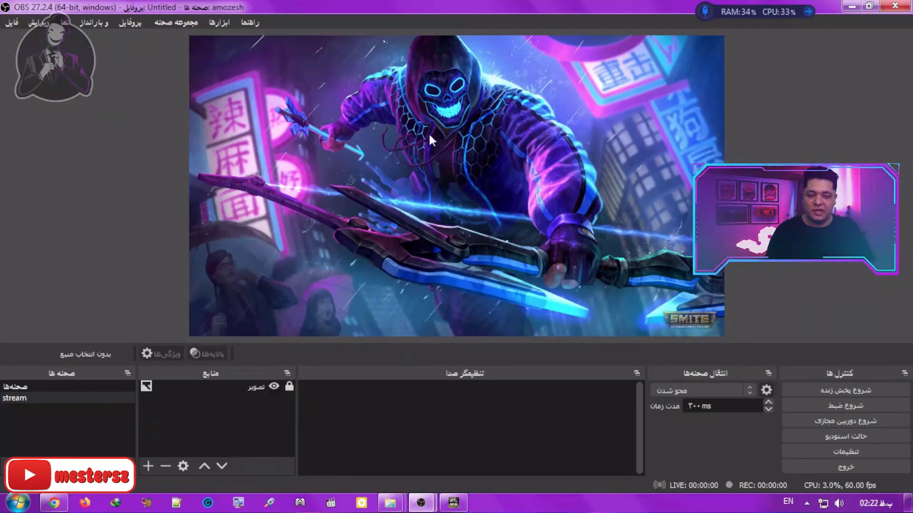
left_click_drag(537, 55, 292, 229)
left_click_drag(570, 56, 259, 194)
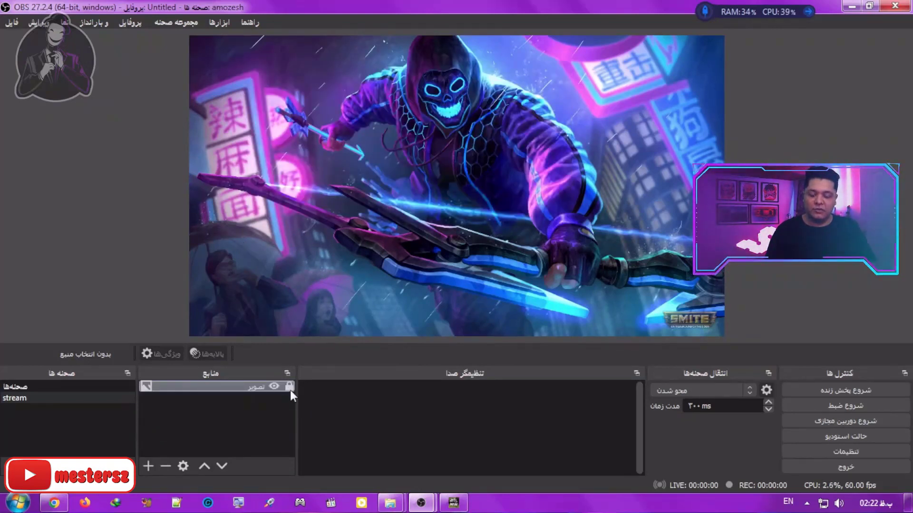
left_click_drag(529, 227, 329, 99)
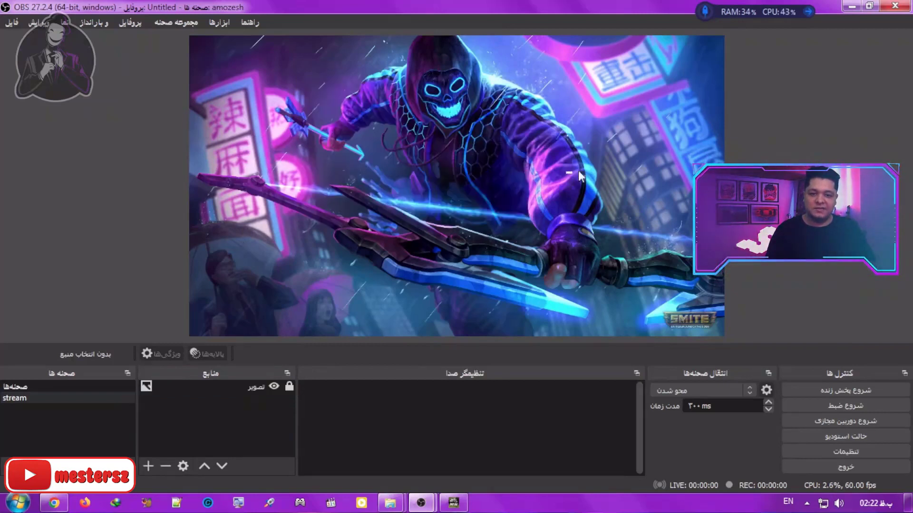
left_click_drag(563, 233, 403, 117)
left_click_drag(545, 209, 475, 162)
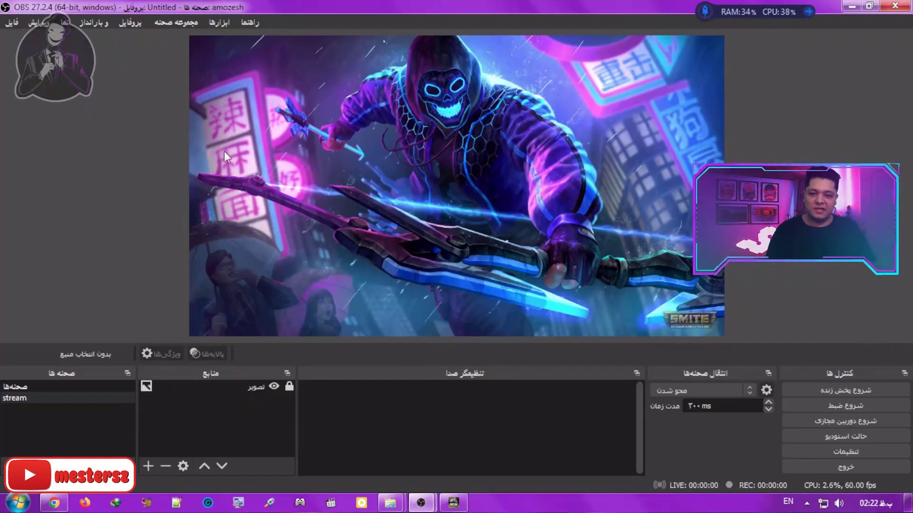
left_click_drag(213, 147, 701, 173)
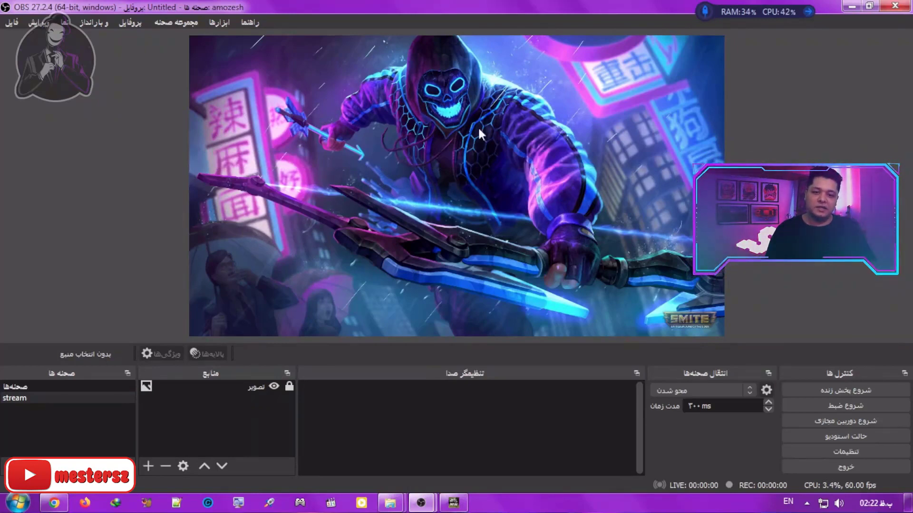
left_click_drag(511, 59, 318, 175)
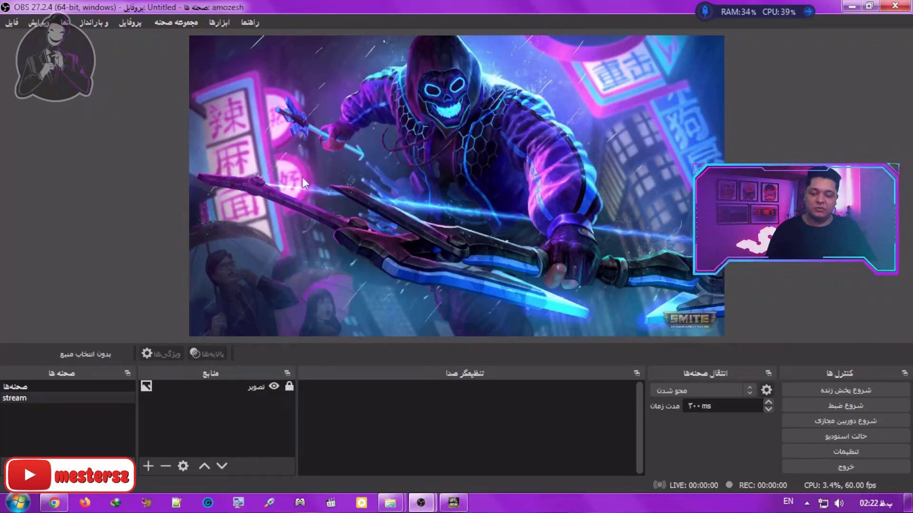
Step: Unlock the wallpaper image source, shift it sideways to the right in the preview, and undo the move
left_click(289, 386)
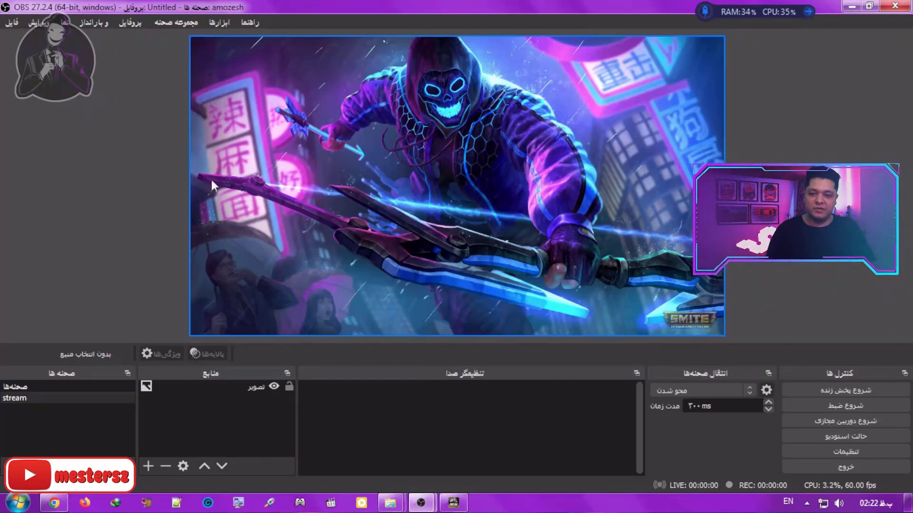
left_click_drag(218, 164, 465, 161)
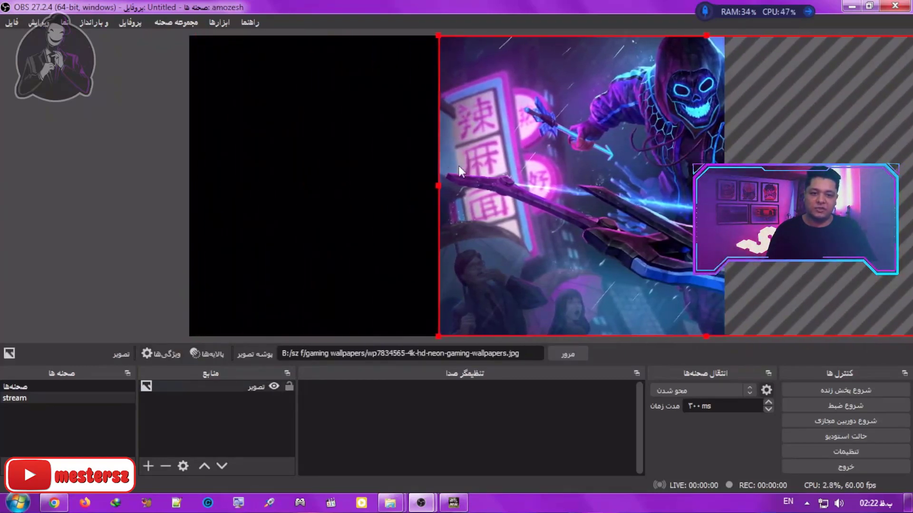
key("ctrl+z")
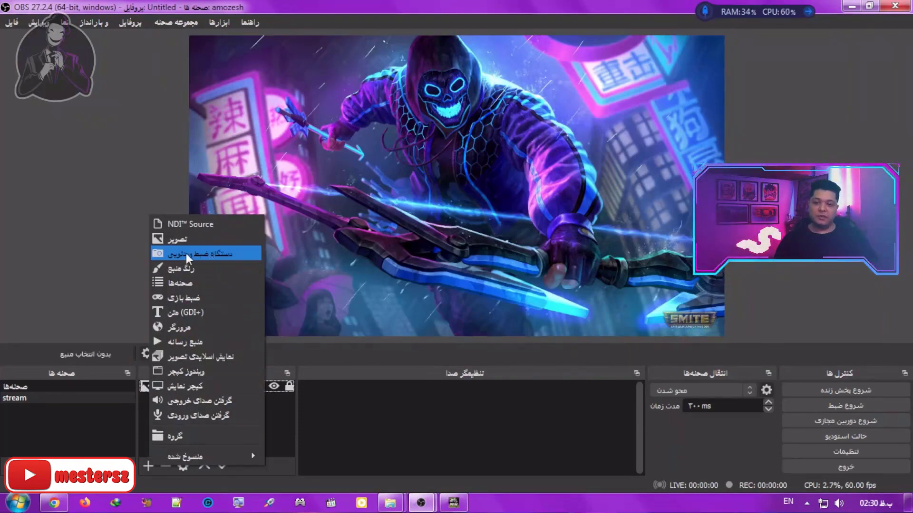
Step: Create a new video capture device source with the default name, keeping Rapoo Camera as its device
left_click(191, 251)
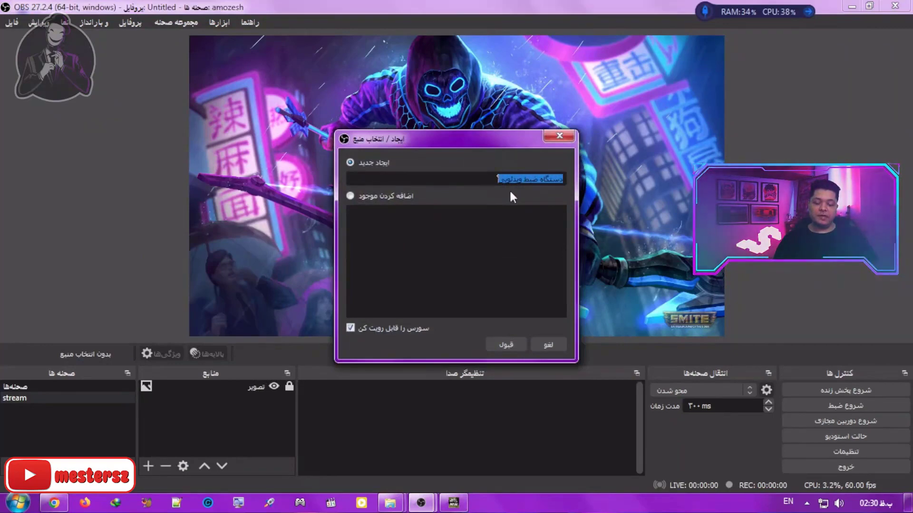
left_click(501, 345)
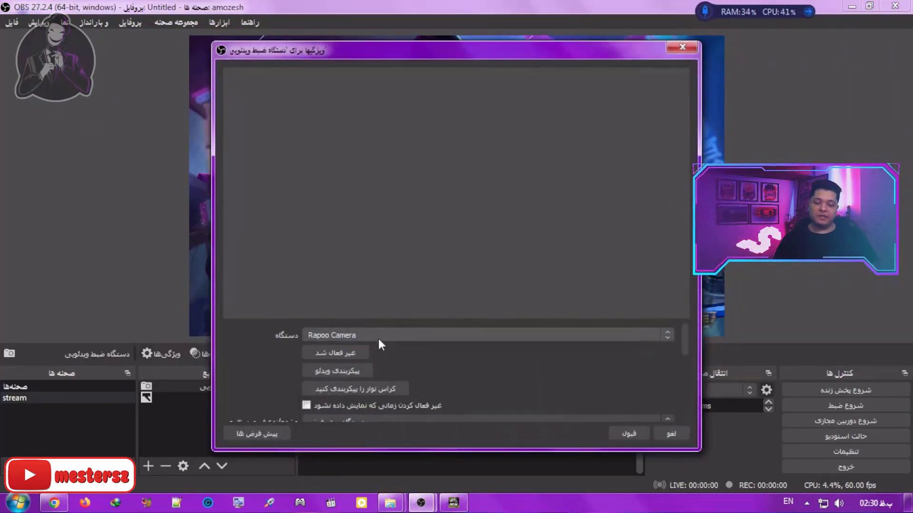
left_click(343, 335)
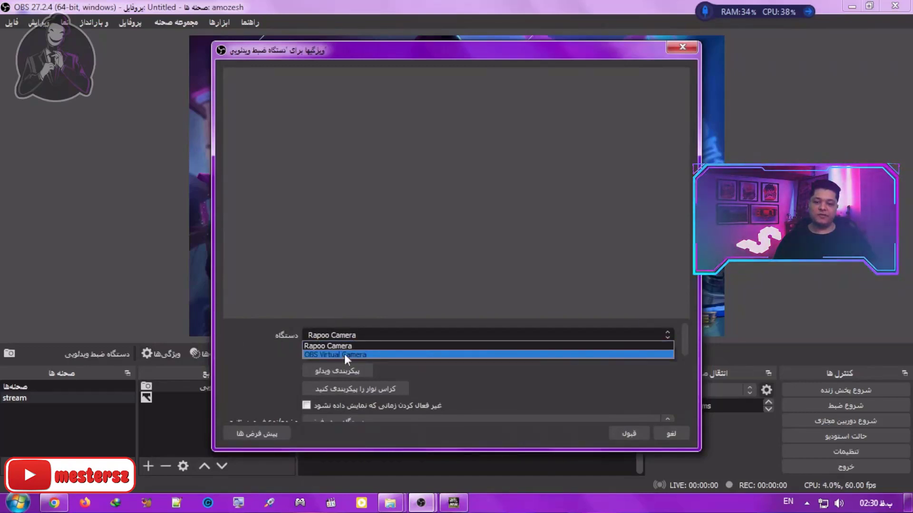
left_click(273, 348)
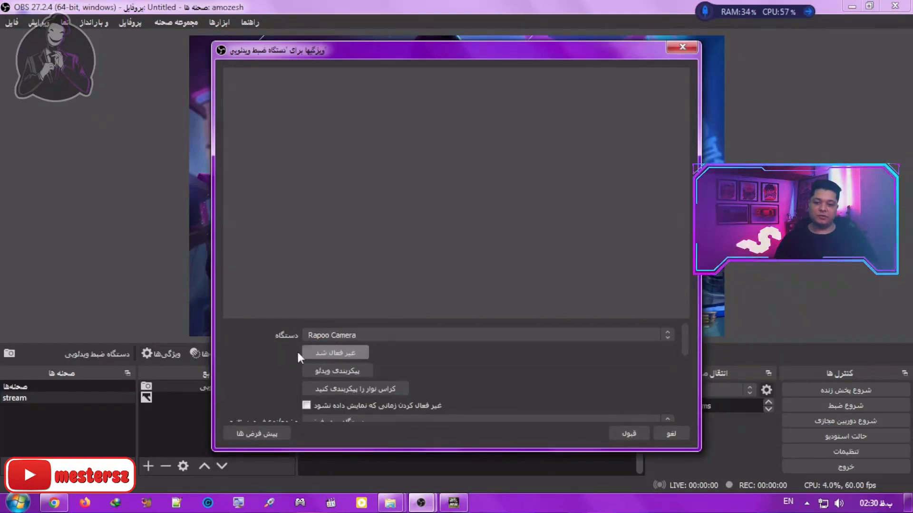
Step: Try a brightness of 16 and a hue of 10 in the camera's video configuration, discard them, and accept the capture source's properties
left_click(348, 372)
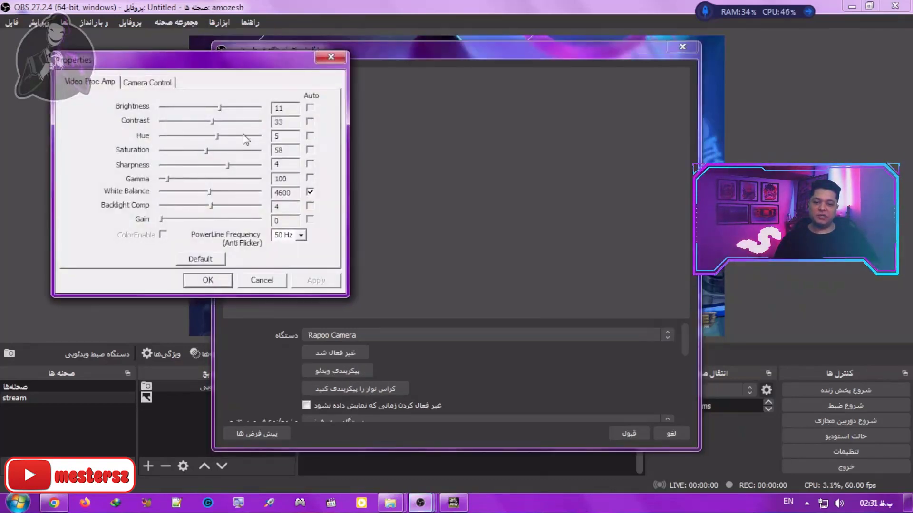
left_click_drag(212, 68, 161, 70)
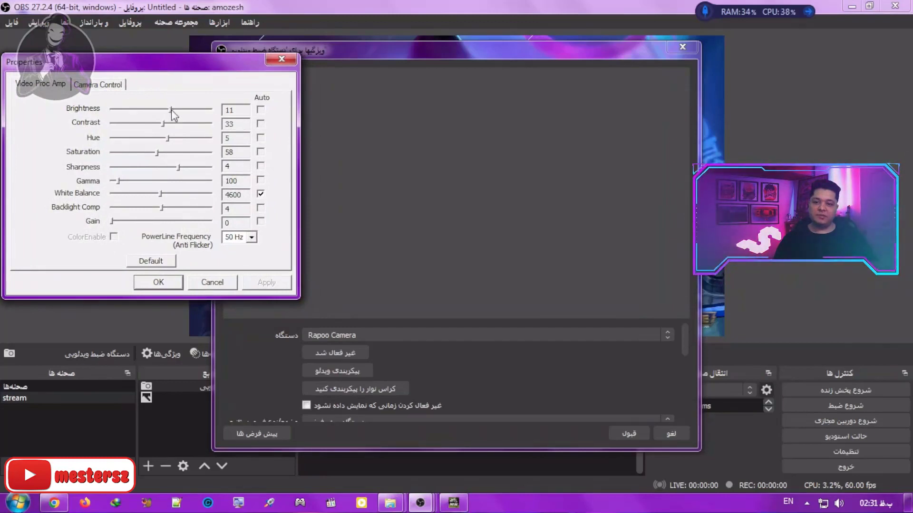
left_click_drag(170, 110, 174, 139)
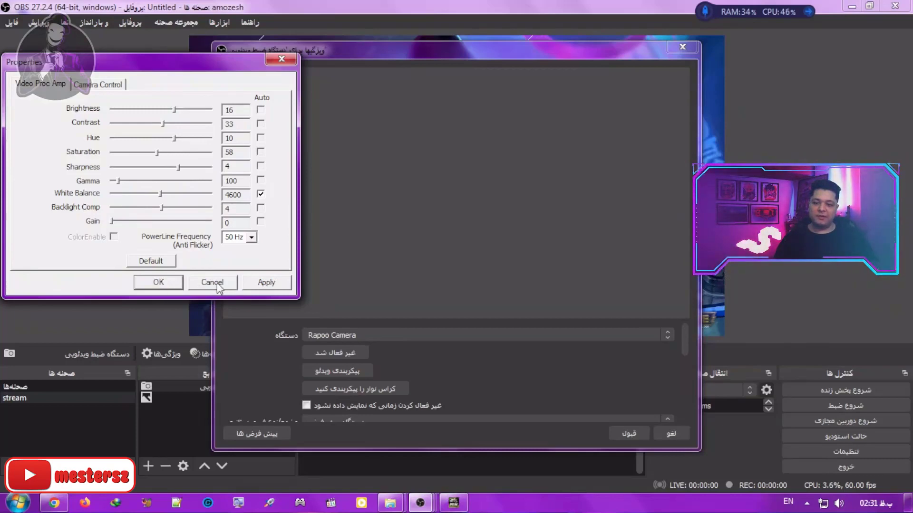
left_click(217, 284)
left_click(628, 432)
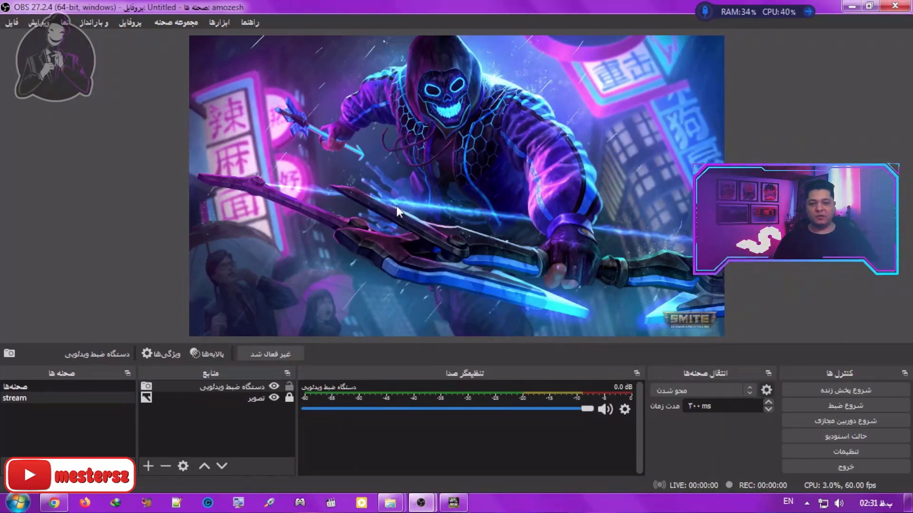
Step: Add a colour source with the default name and colour #1a1a1a, and move it beneath the wallpaper image in the source order
left_click(149, 466)
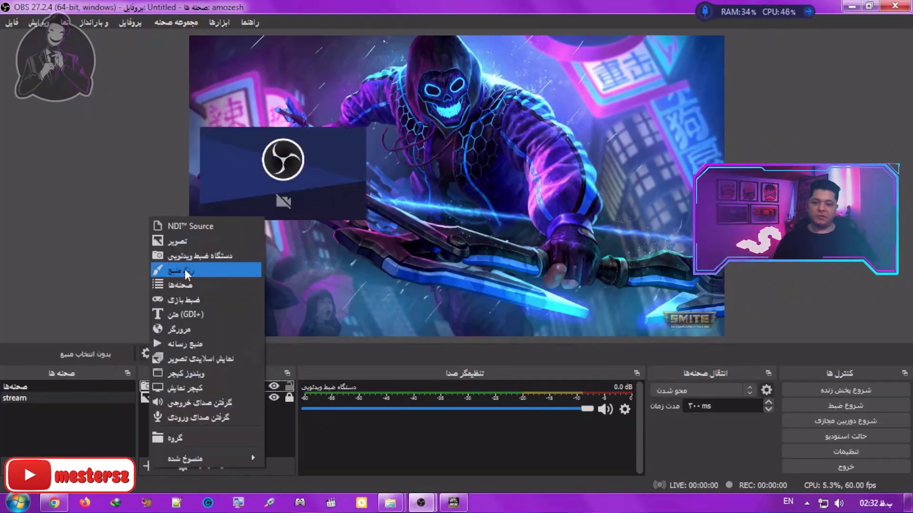
left_click(190, 270)
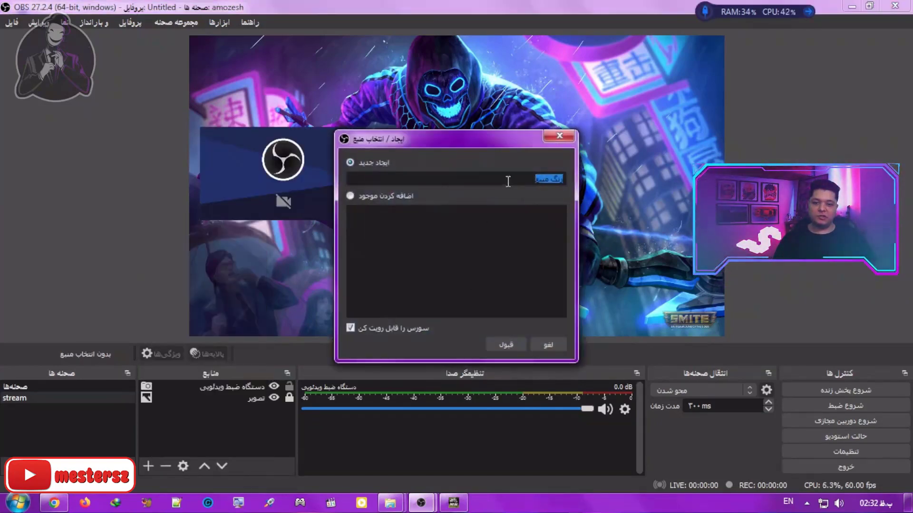
left_click(505, 344)
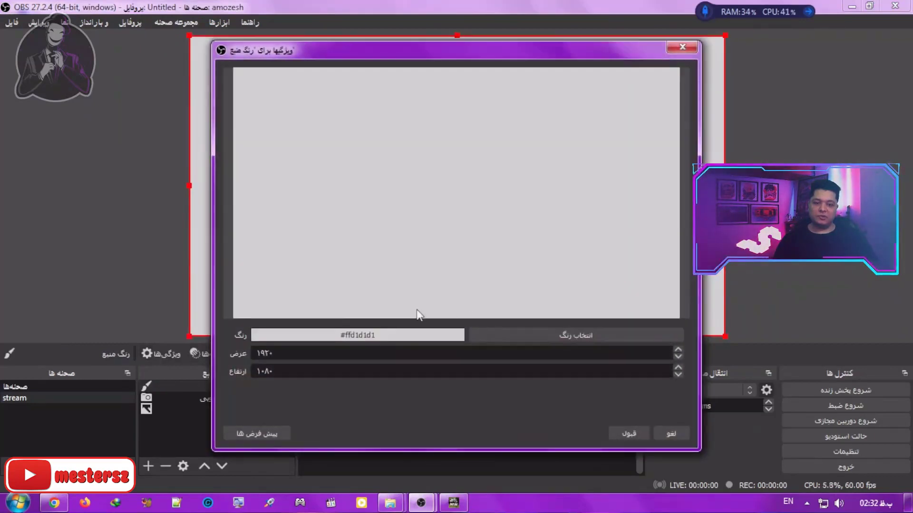
left_click(558, 334)
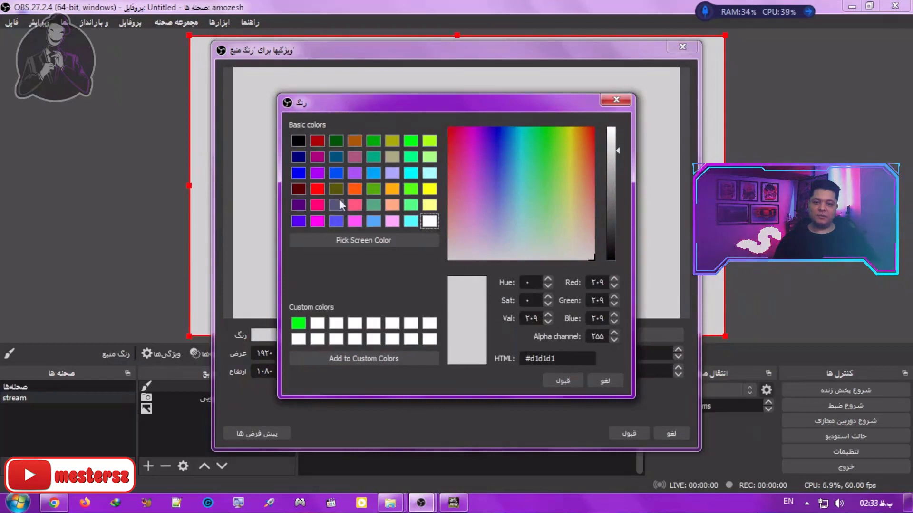
left_click_drag(611, 238, 612, 244)
left_click(569, 383)
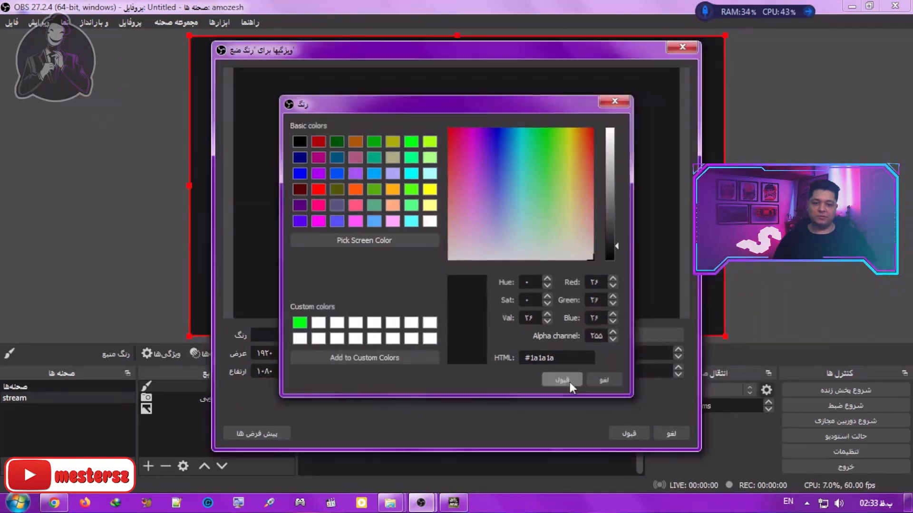
left_click(630, 432)
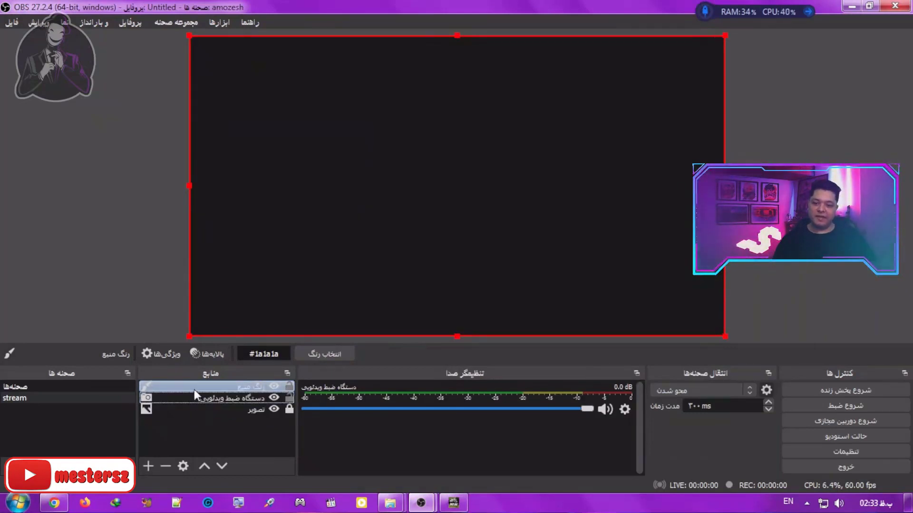
left_click(222, 465)
left_click(222, 465)
Step: Create a new scene with the suggested name صحنه 2
left_click(148, 465)
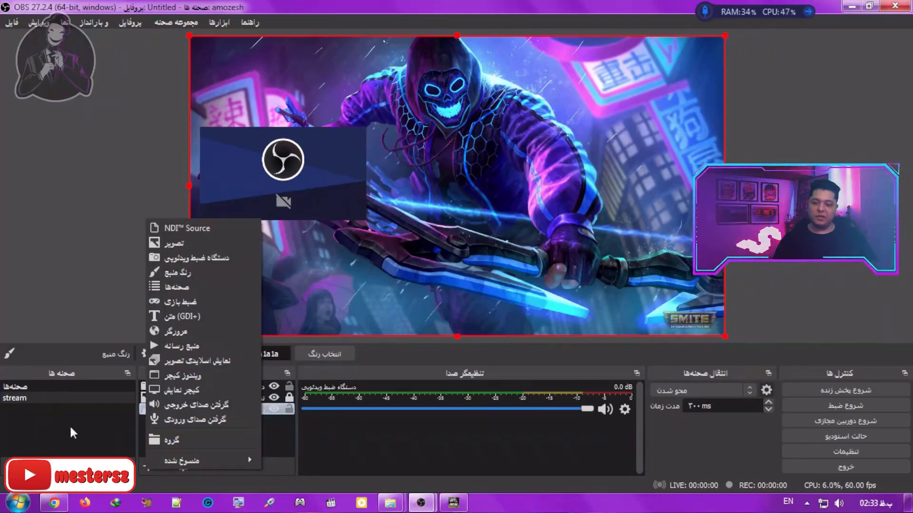
left_click(47, 415)
left_click(10, 466)
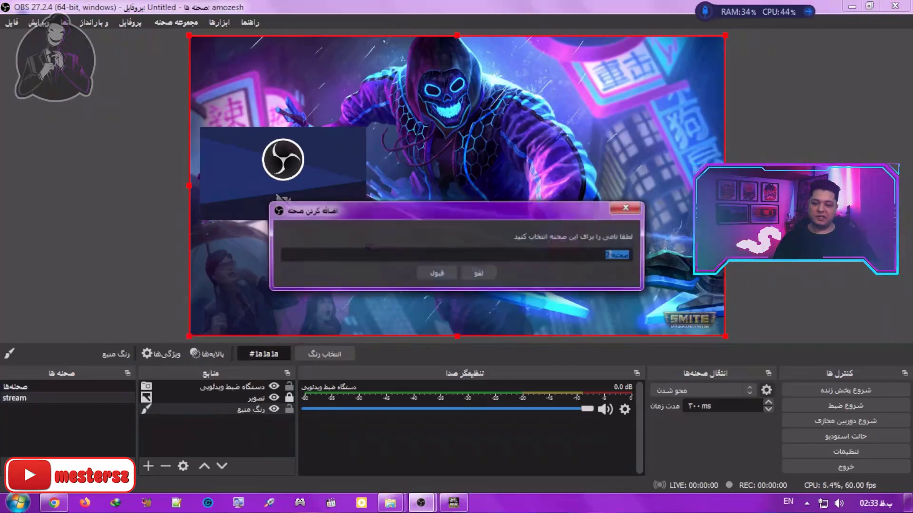
left_click(435, 273)
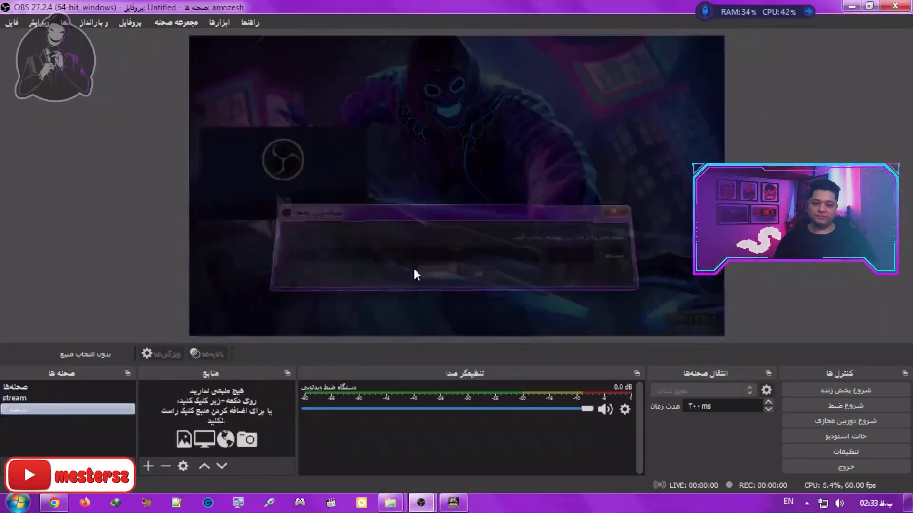
Step: Add an image source with the default name to the new scene, using wp9024489-4k-hd-neon-gaming-wallpapers.jpg
left_click(143, 463)
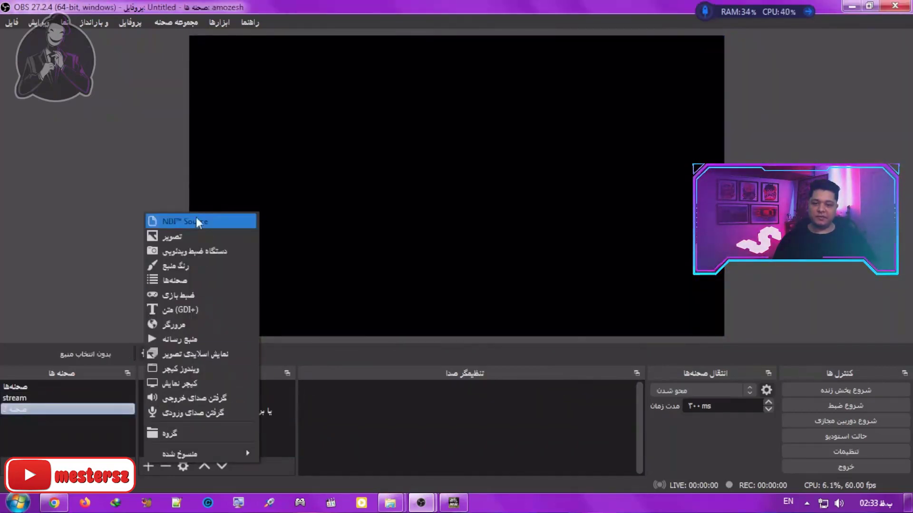
left_click(161, 238)
left_click(503, 341)
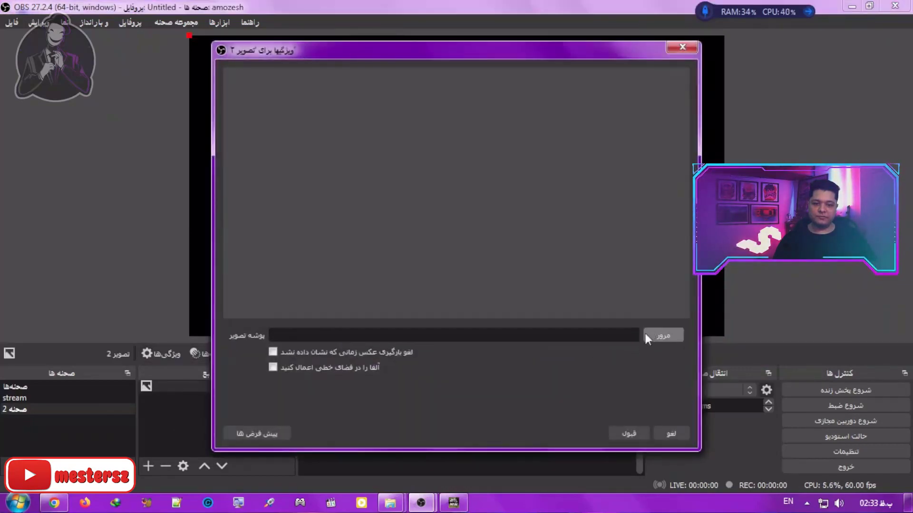
left_click(658, 331)
double_click(578, 257)
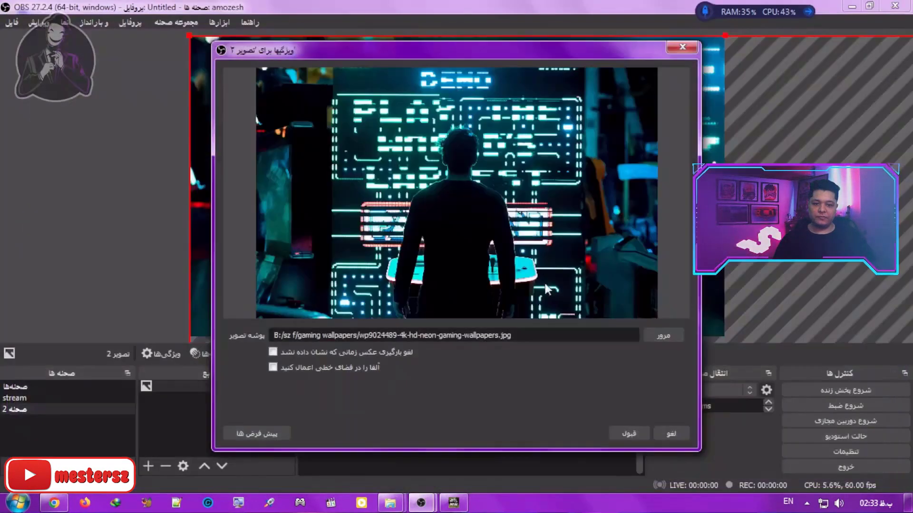
left_click(629, 434)
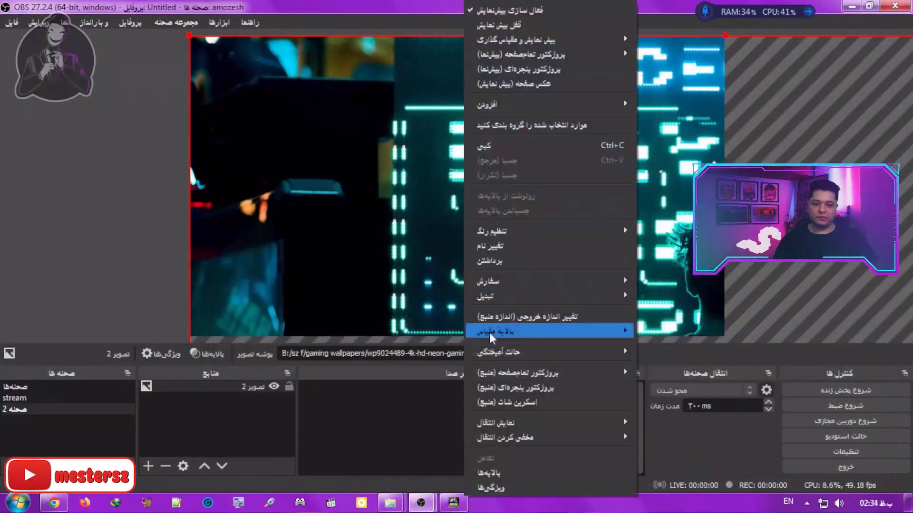
Step: Fit the neon wallpaper image to the canvas using the transform option
right_click(463, 181)
mouse_move(501, 298)
left_click(682, 434)
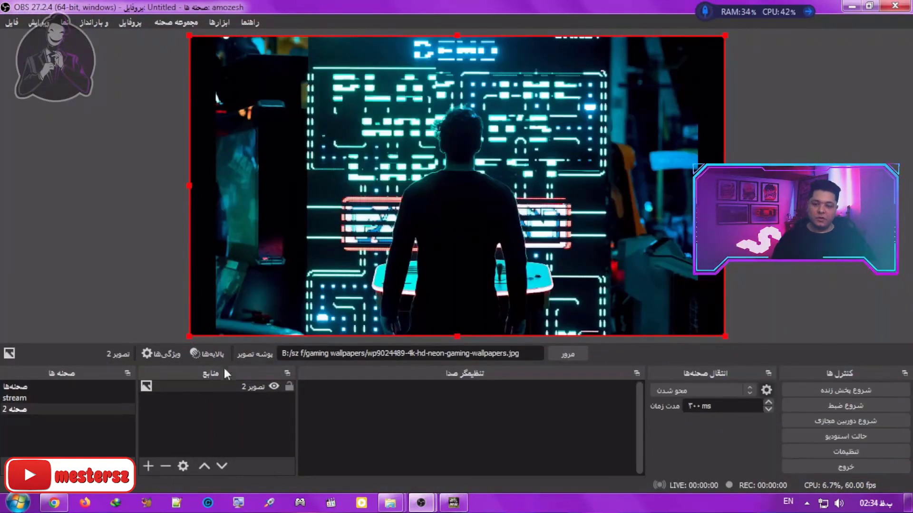
Step: Return to the stream scene and add the existing scene صحنه 2 to it as a scene source
left_click(89, 402)
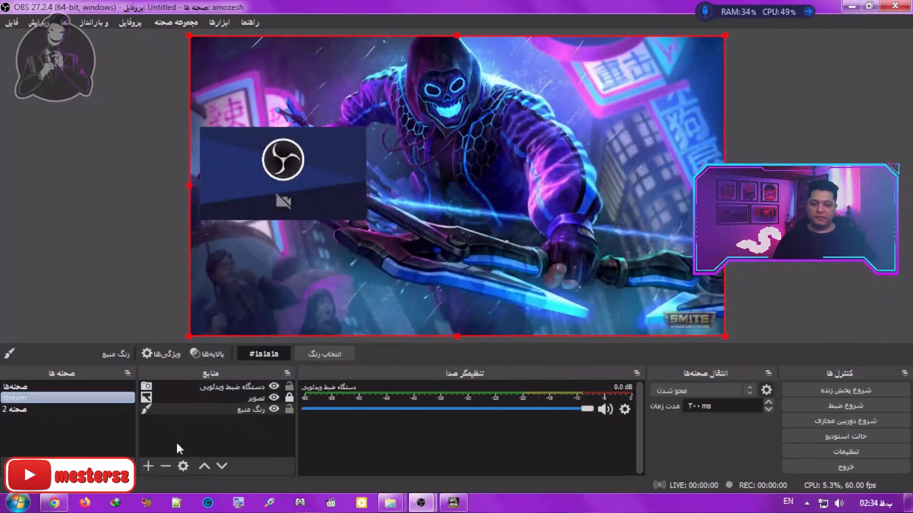
left_click(175, 441)
left_click(147, 467)
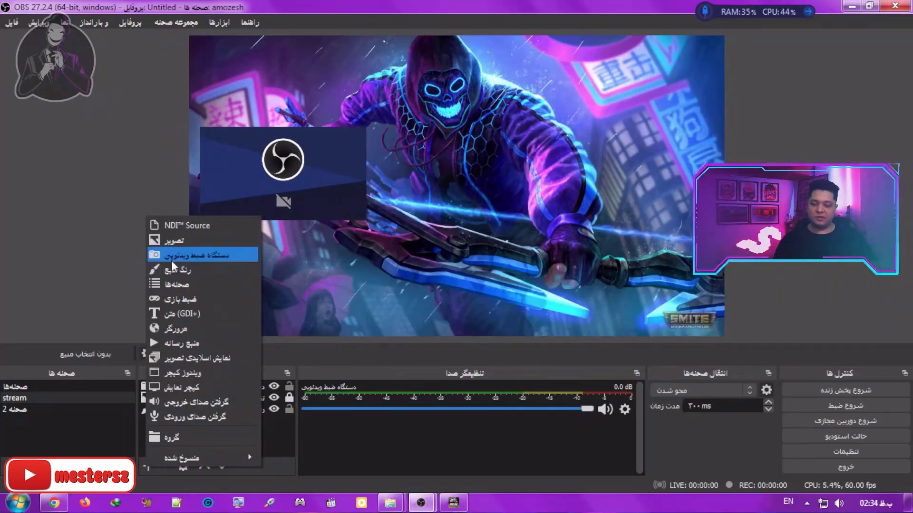
left_click(190, 284)
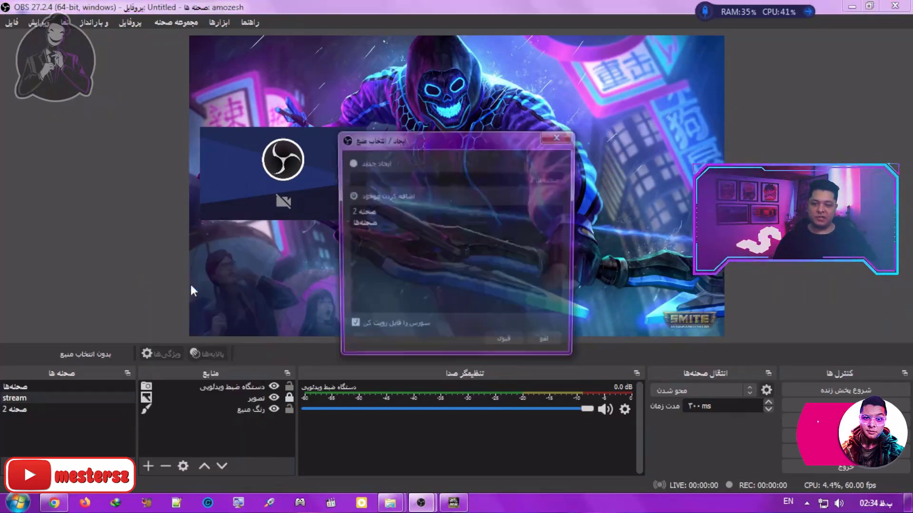
left_click(359, 224)
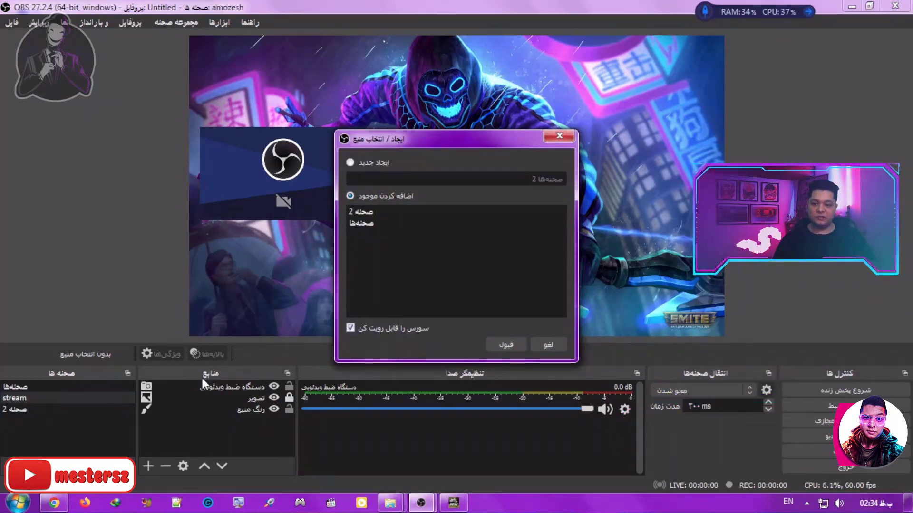
left_click(367, 212)
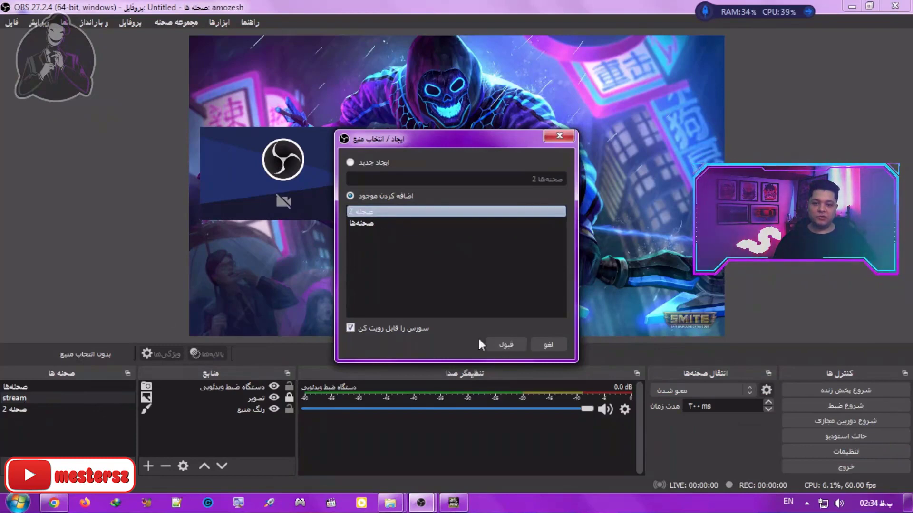
left_click(505, 345)
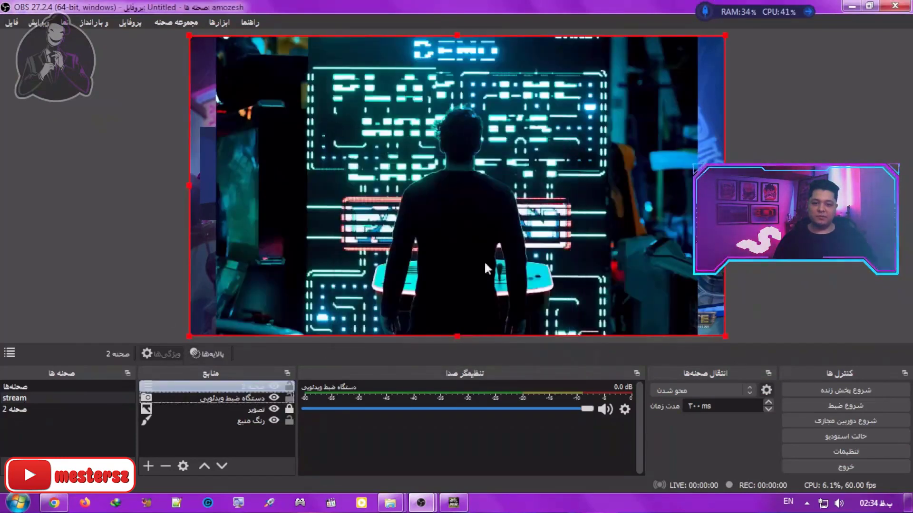
Step: Shrink the nested scene to about half the canvas width, move it into the canvas's upper-right corner, and deselect it
left_click_drag(728, 336, 340, 177)
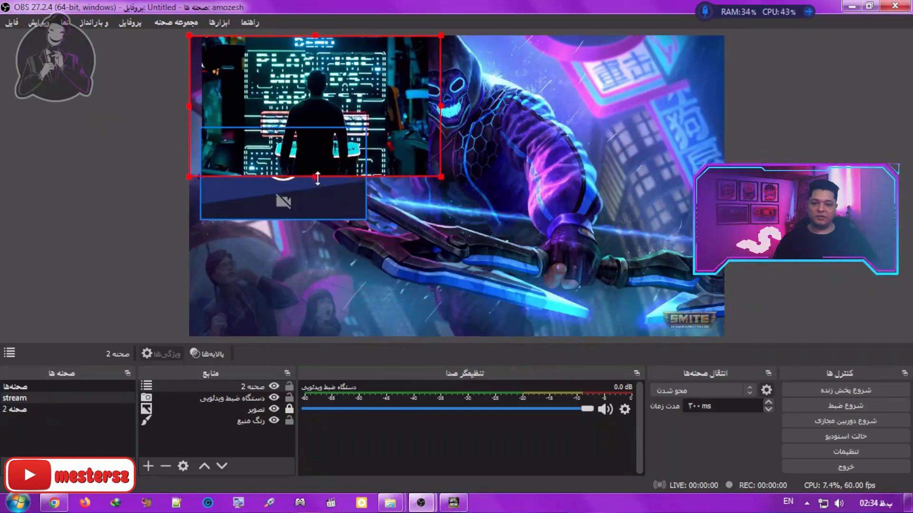
left_click_drag(314, 104, 610, 105)
left_click(192, 453)
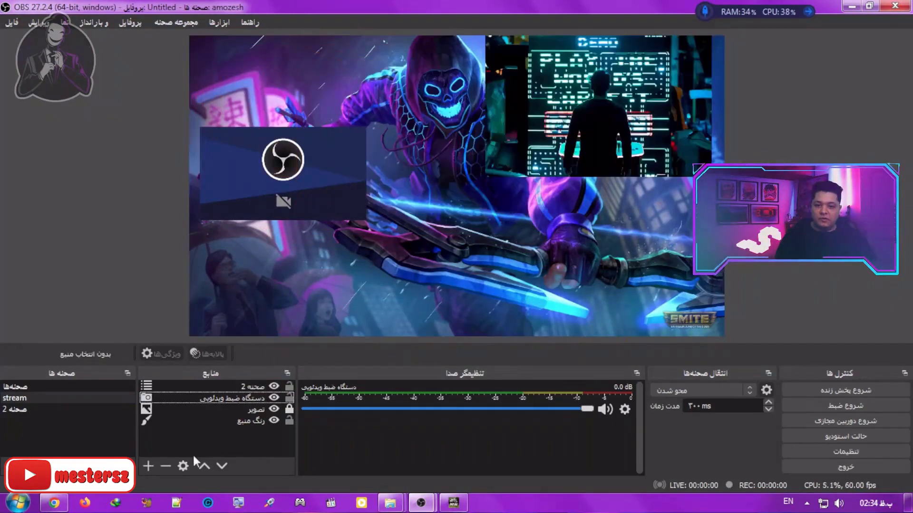
Step: Create a new game capture source with the default name and set its mode to capture a specific window
left_click(145, 469)
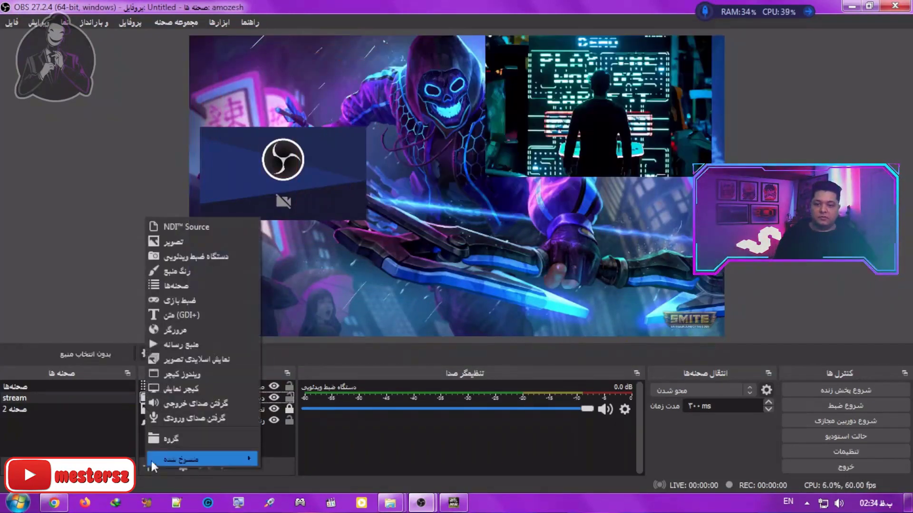
left_click(204, 300)
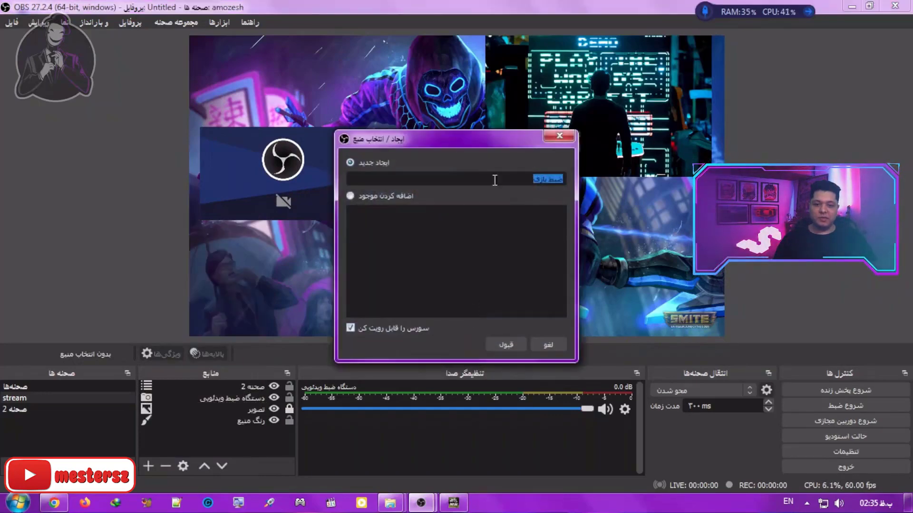
left_click(506, 344)
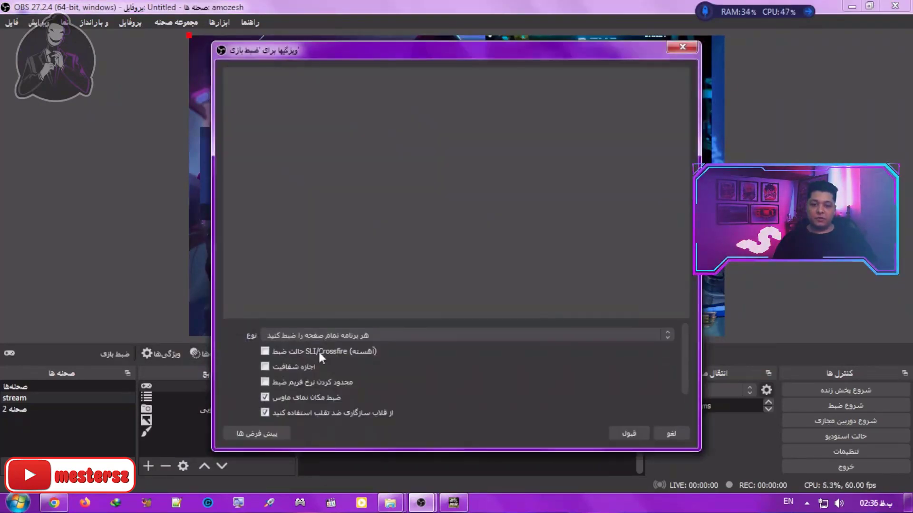
left_click(381, 335)
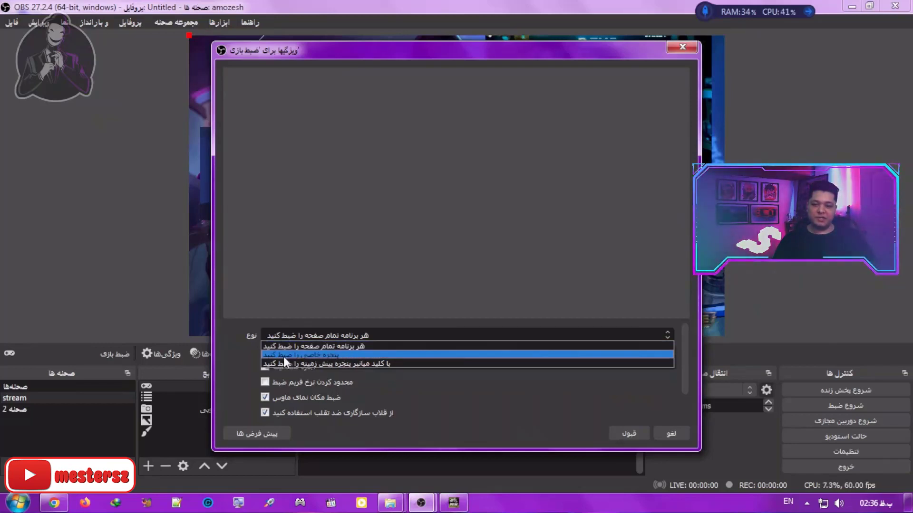
left_click(316, 355)
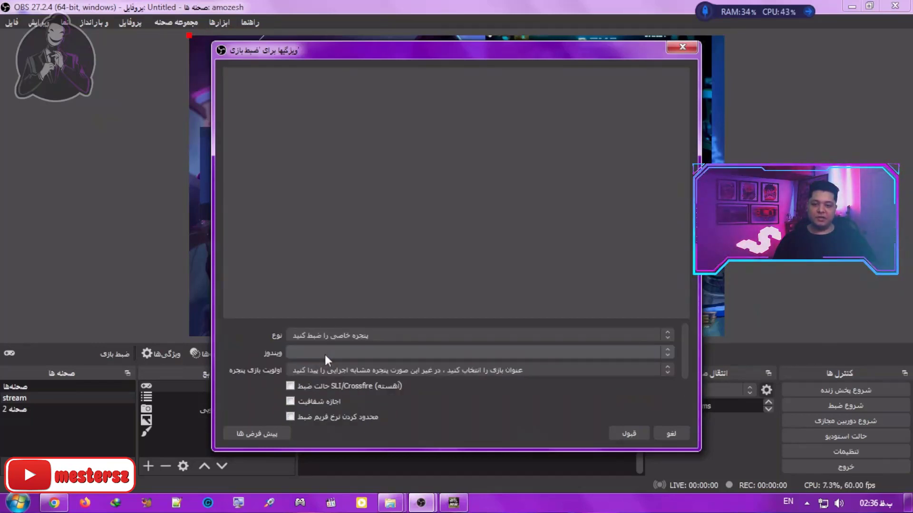
Step: Choose [speed.exe]: Need for Speed™ Most Wanted as the captured window, accept the properties, and switch to the game
left_click(339, 351)
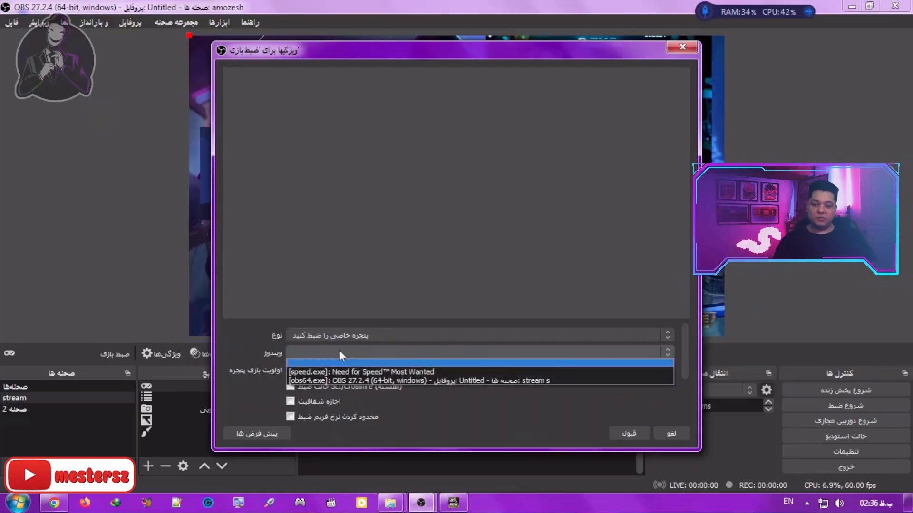
left_click(366, 370)
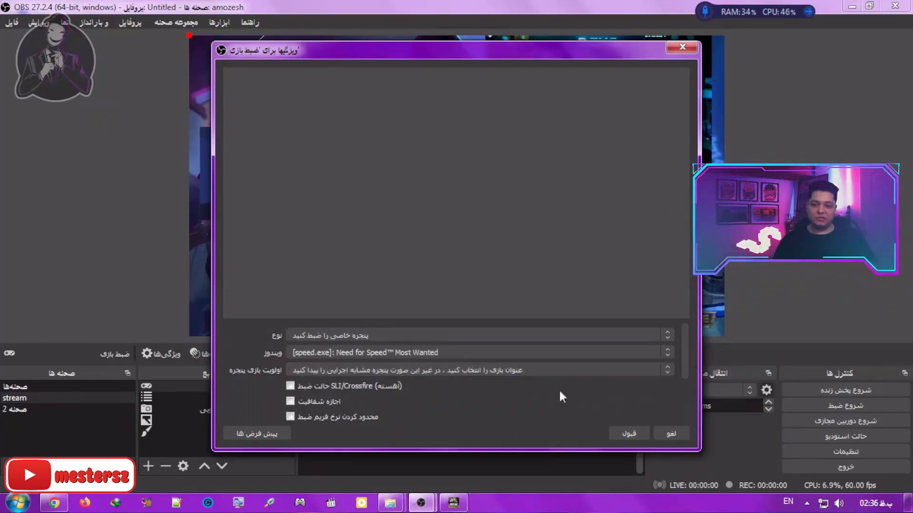
left_click(627, 430)
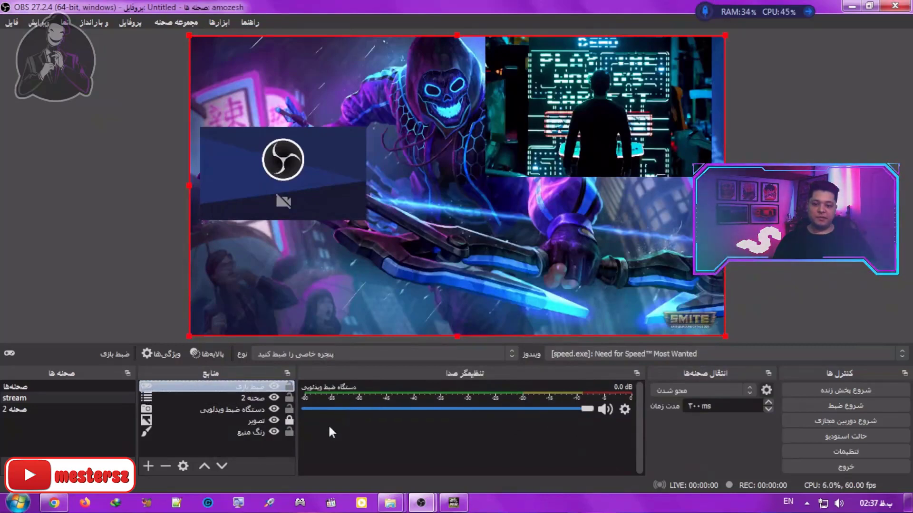
left_click(453, 502)
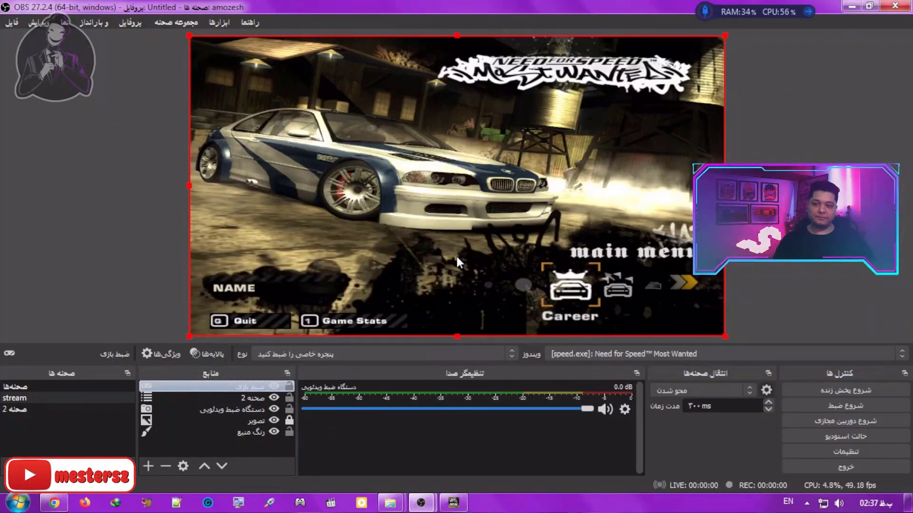
Step: Create a new text (GDI+) source with the default name and enter salam as its text
left_click(149, 466)
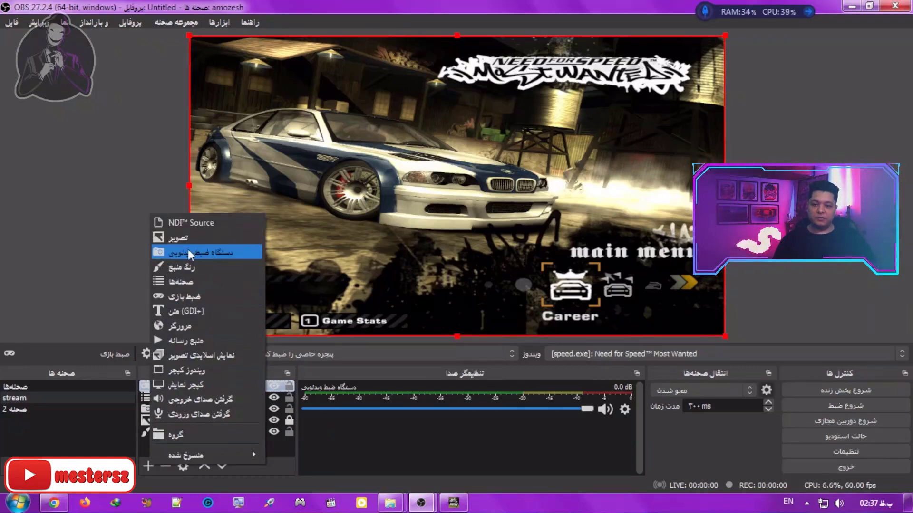
left_click(211, 309)
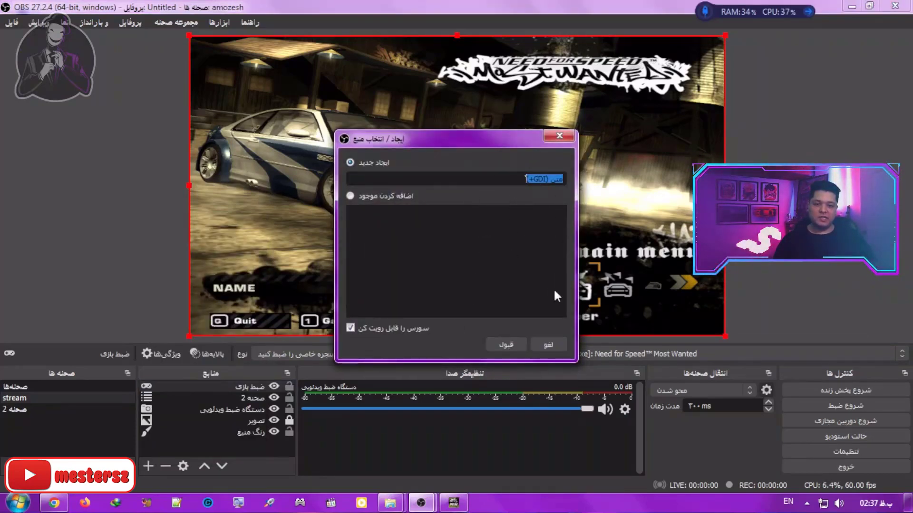
left_click(510, 344)
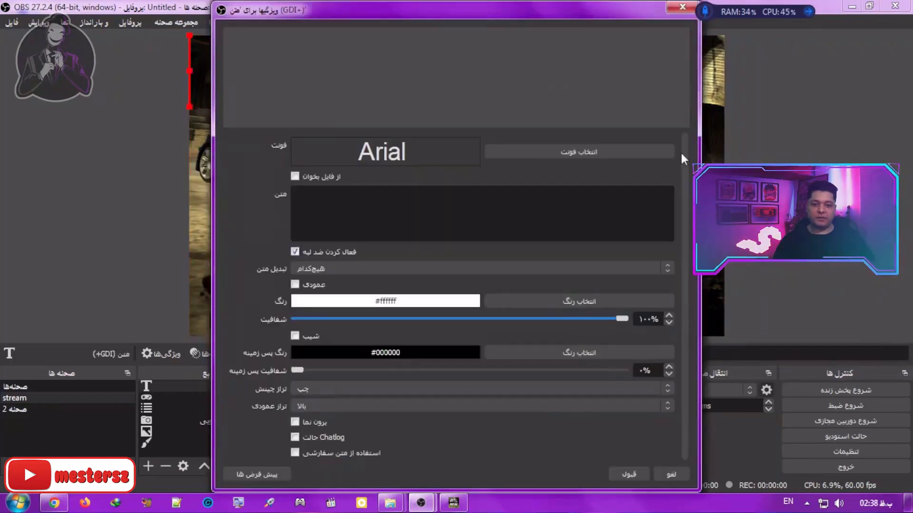
left_click(636, 148)
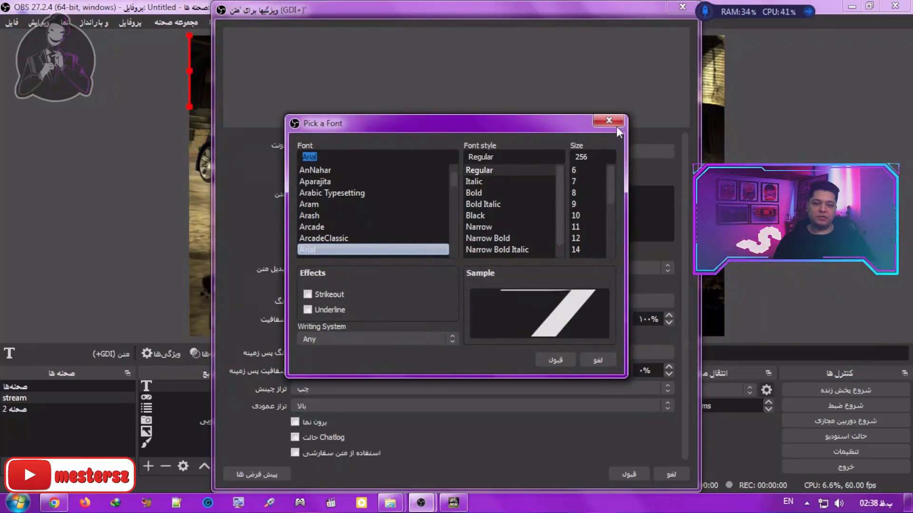
left_click(609, 121)
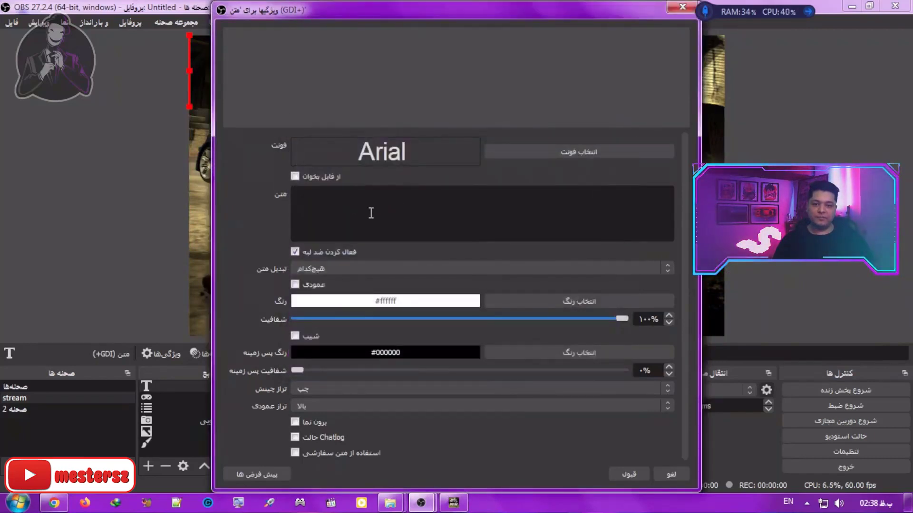
left_click(417, 209)
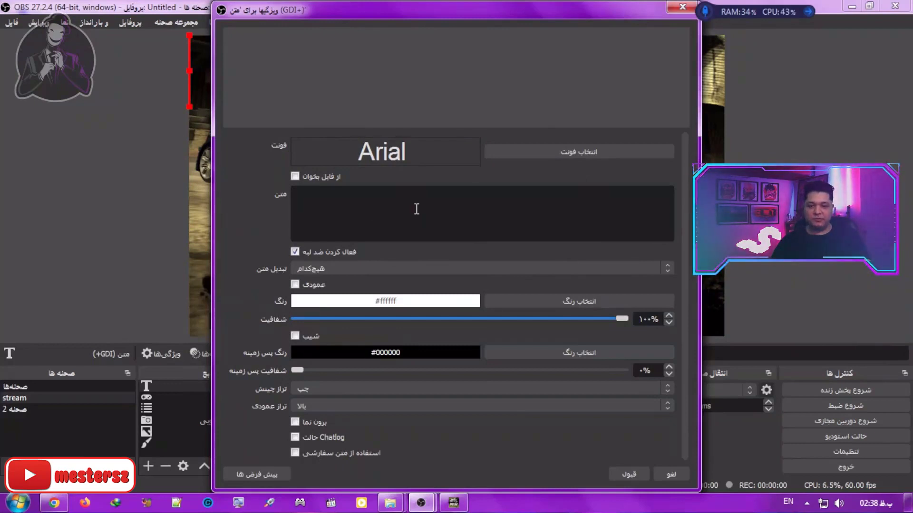
type("sala")
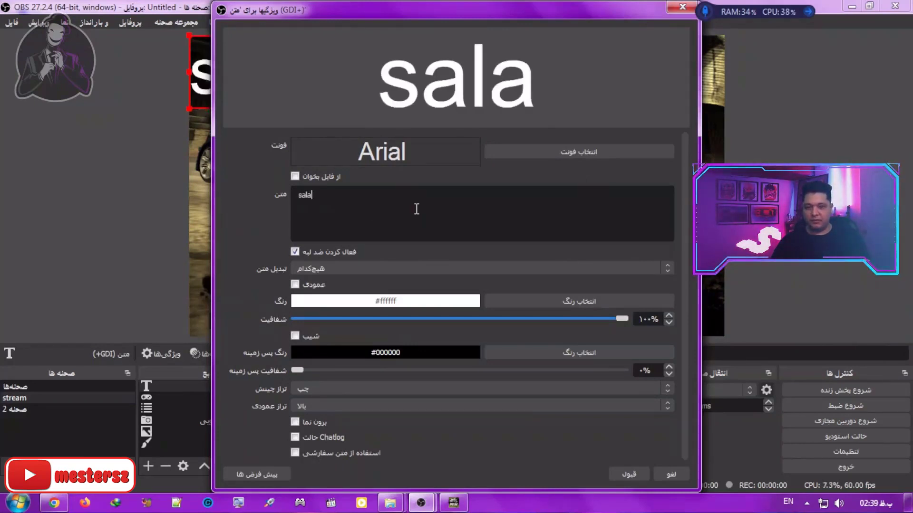
type("m")
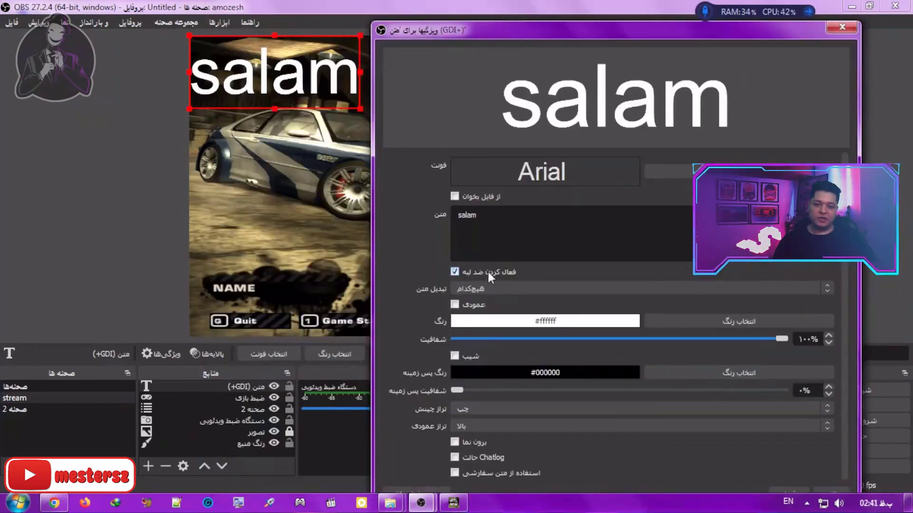
Step: Toggle the text's antialiasing off and on, and try the uppercase and lowercase transforms before restoring none
left_click(493, 273)
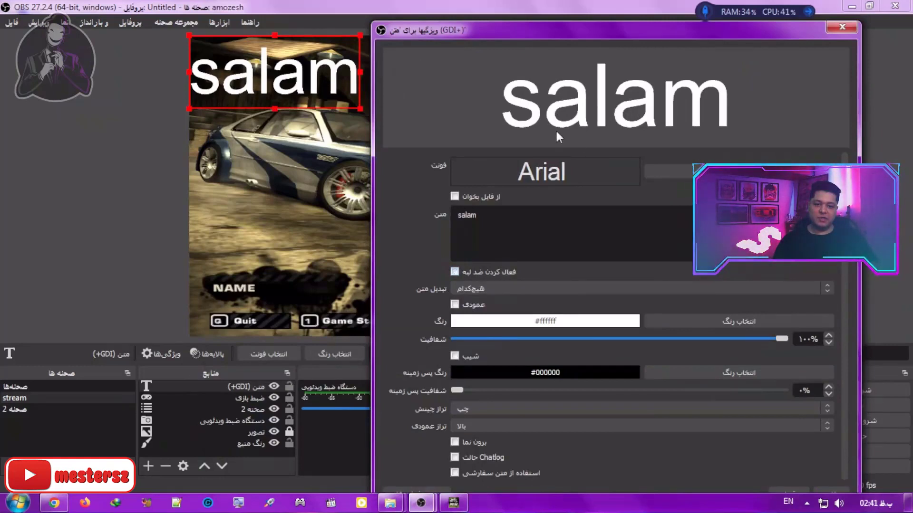
left_click(493, 271)
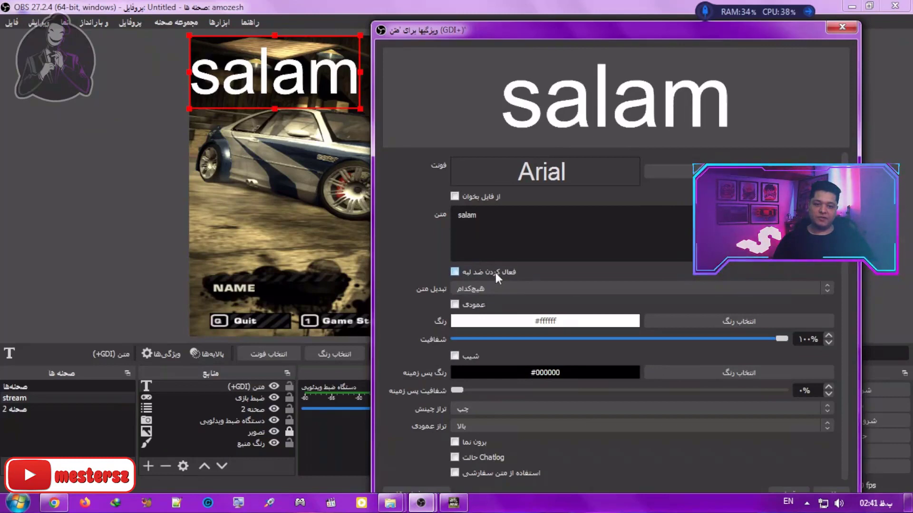
left_click(526, 286)
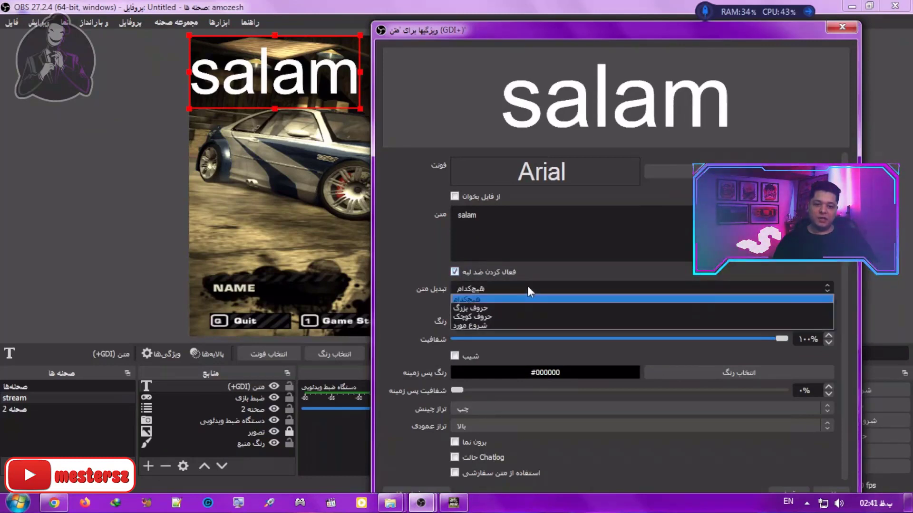
left_click(484, 305)
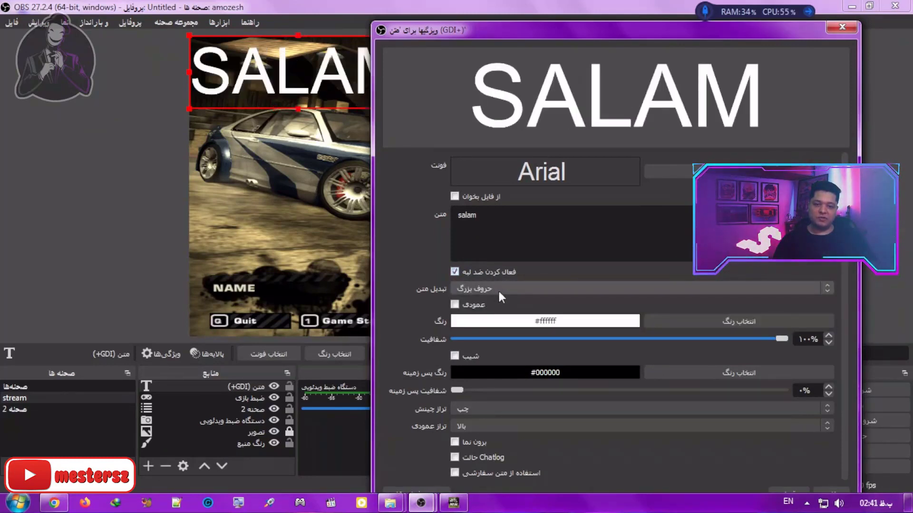
left_click(497, 288)
left_click(489, 317)
left_click(494, 284)
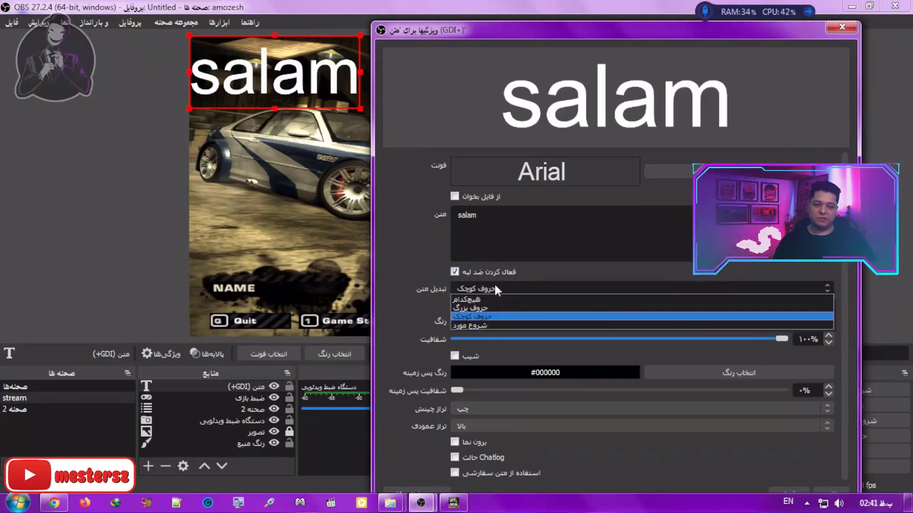
left_click(467, 299)
Step: Try the vertical layout for the salam text and return it to horizontal
left_click(474, 306)
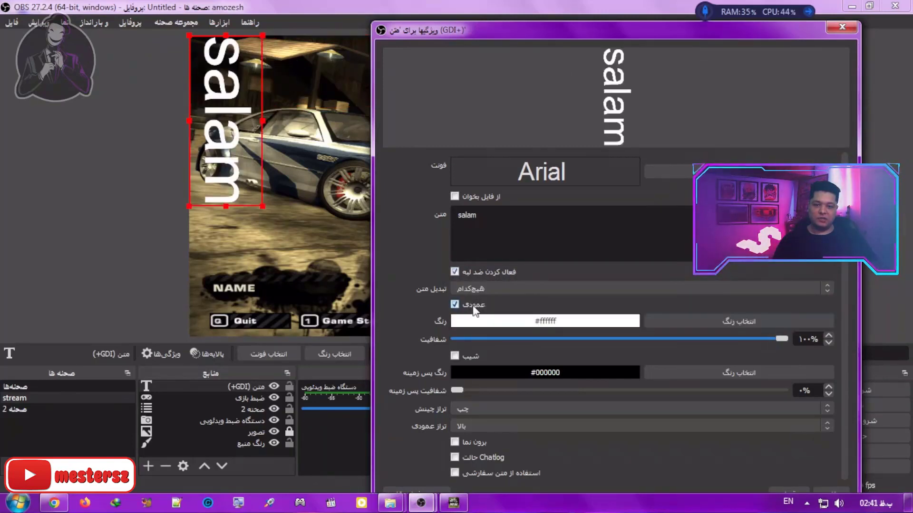
left_click(473, 308)
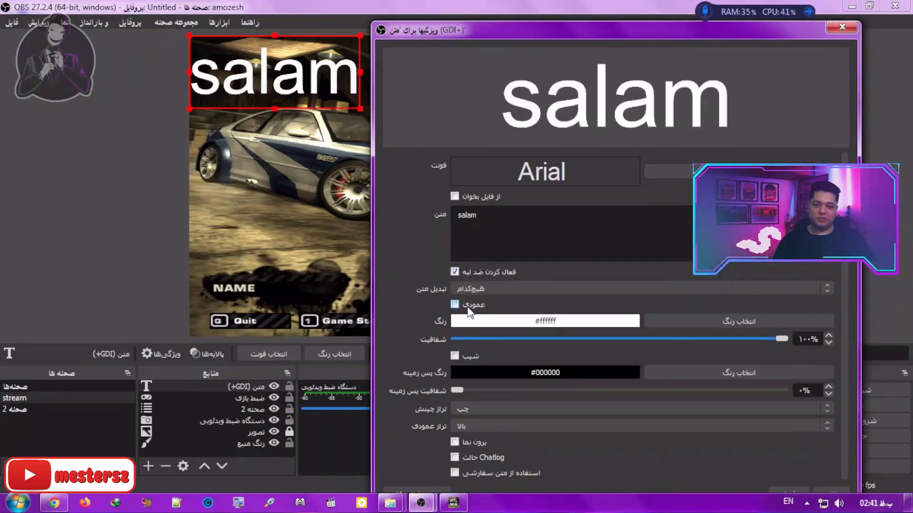
left_click(470, 310)
left_click(470, 311)
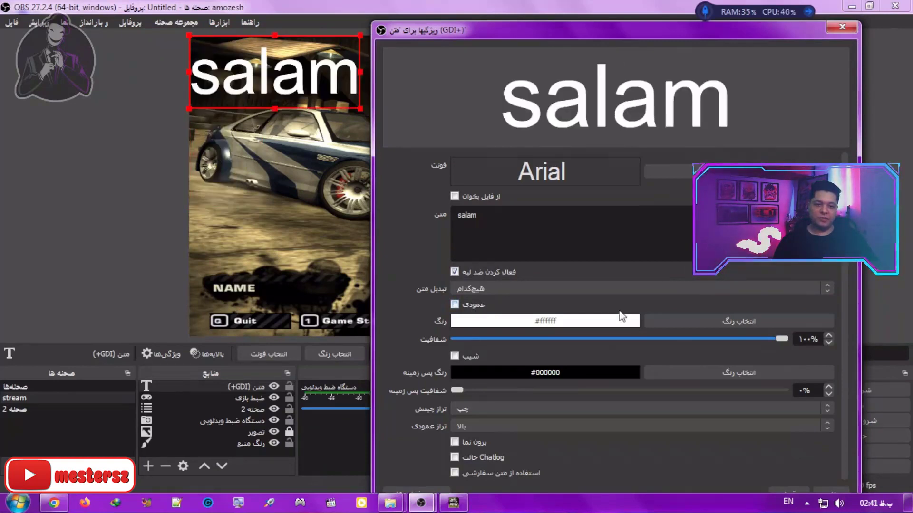
Step: Set the text colour to violet #5500ff and save that colour as a custom colour
left_click(765, 320)
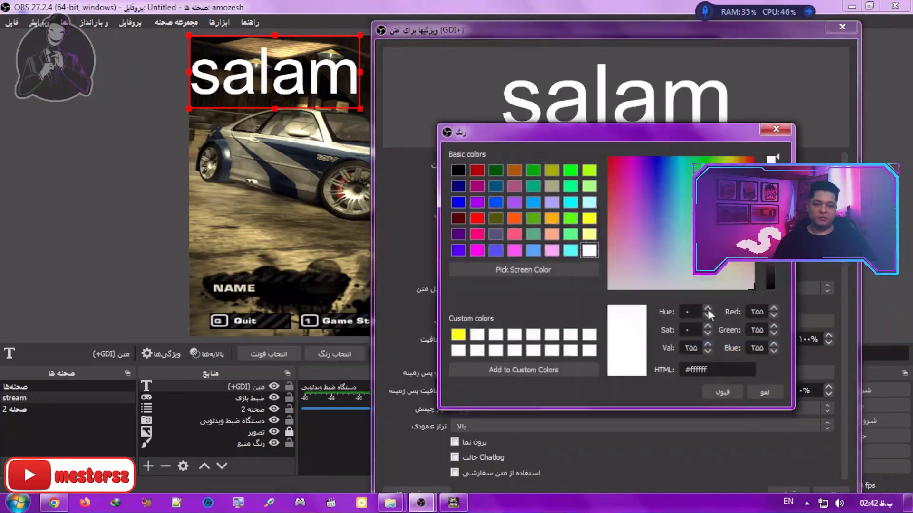
left_click(495, 218)
left_click(476, 250)
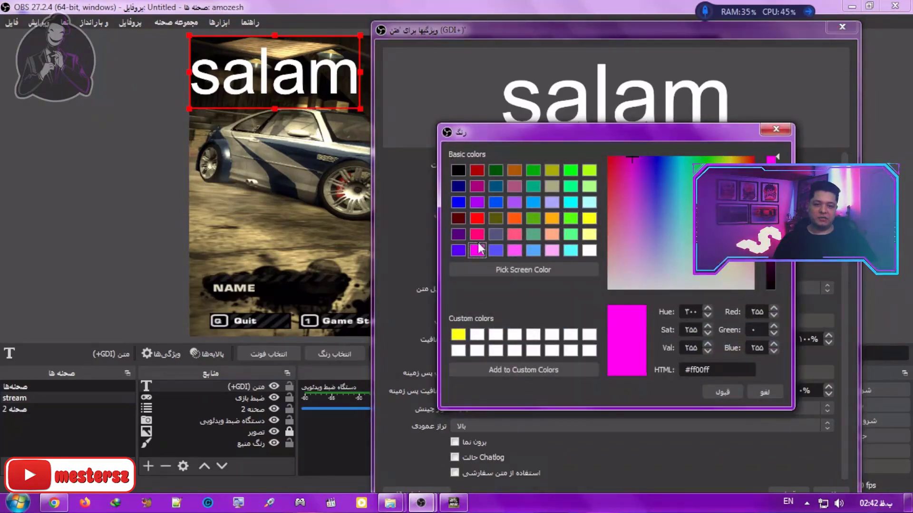
left_click(456, 252)
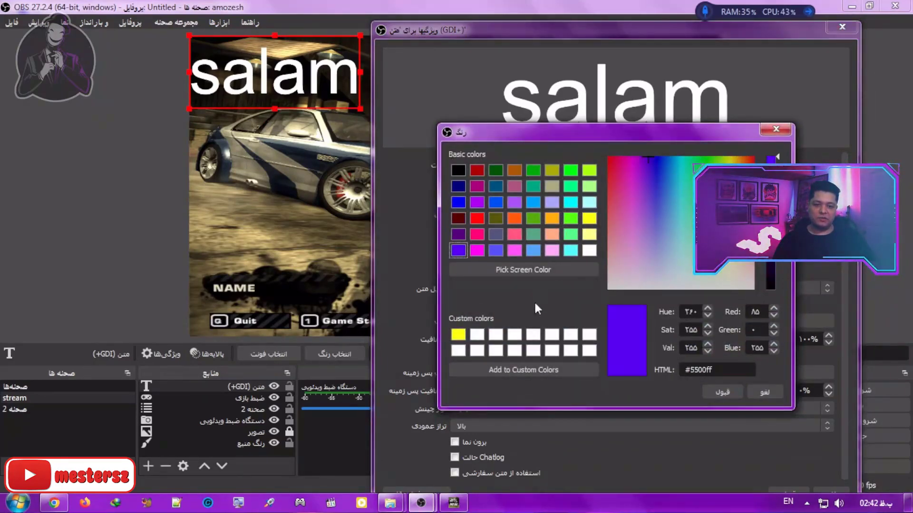
left_click(478, 370)
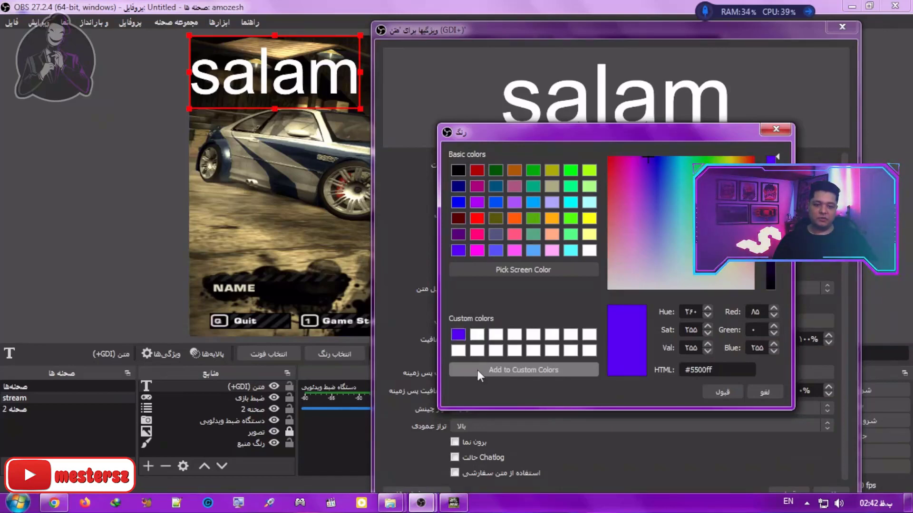
left_click(720, 391)
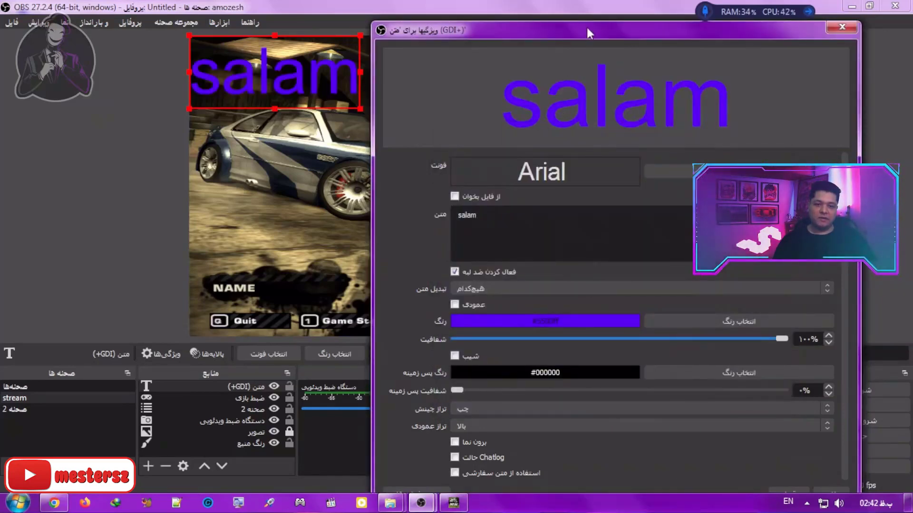
Step: Enable a gradient on the text with colour #55aaff, saved as a custom colour, and set the gradient direction to 114.50
left_click_drag(586, 25, 506, 11)
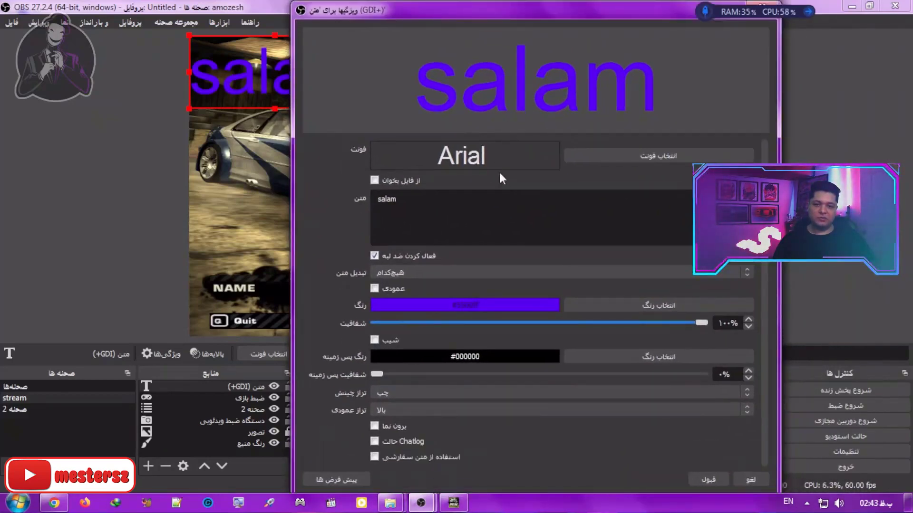
left_click(375, 340)
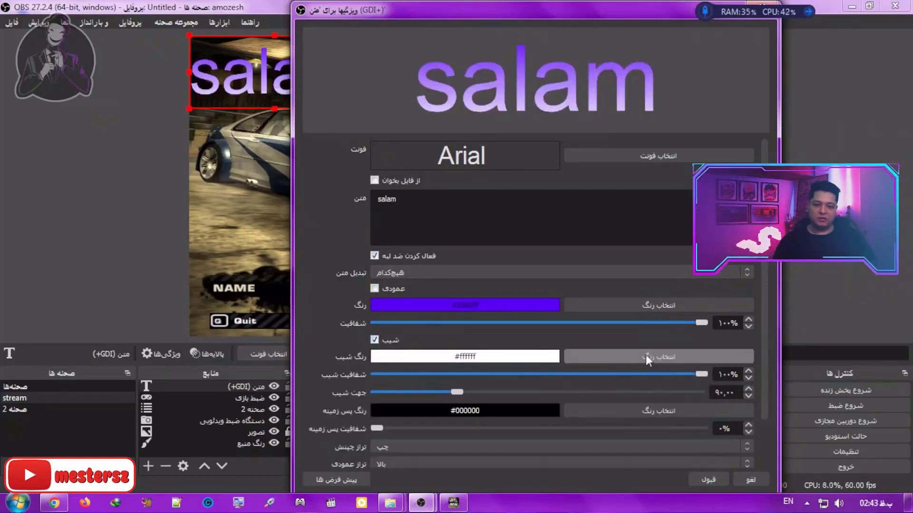
left_click(670, 354)
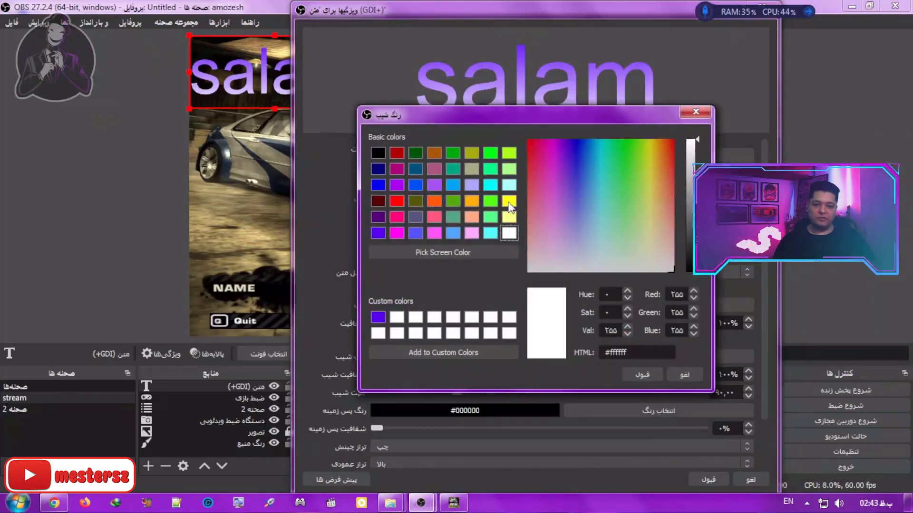
left_click(453, 233)
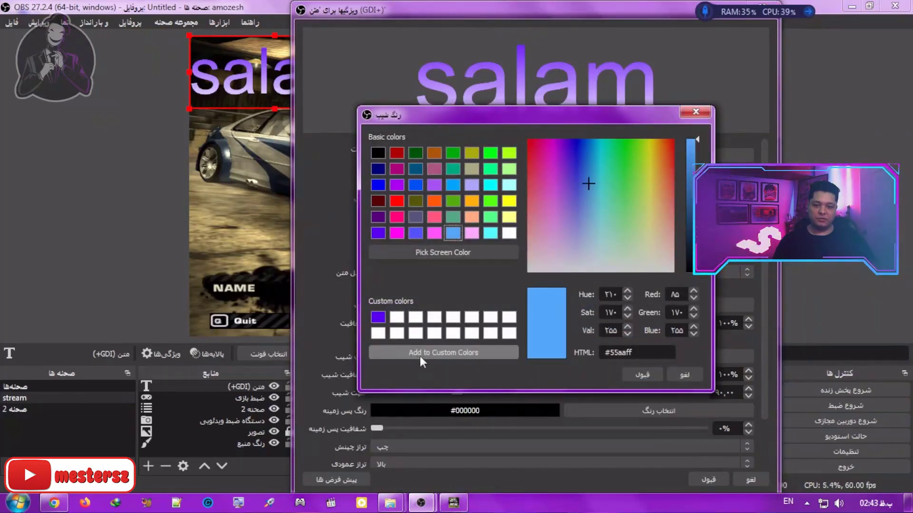
left_click(440, 353)
left_click(642, 374)
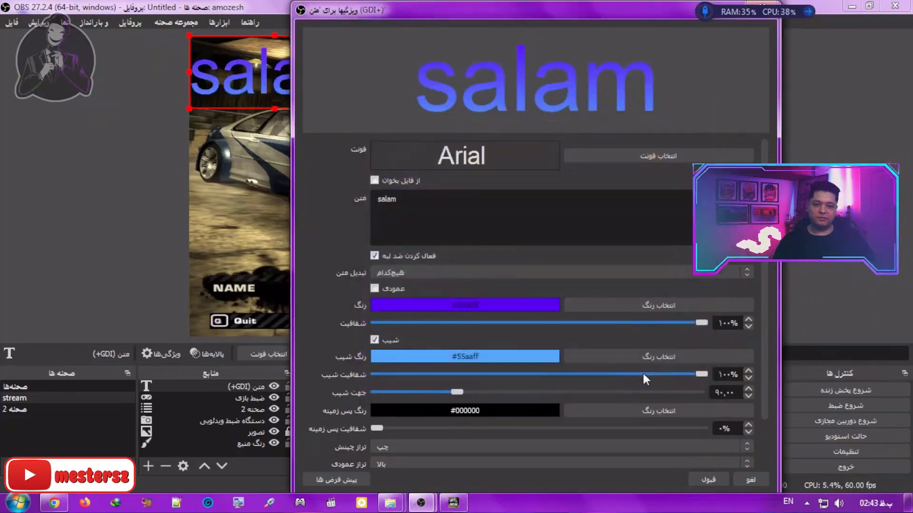
mouse_move(702, 372)
left_mouse_down()
mouse_move(390, 374)
mouse_move(686, 367)
left_mouse_up()
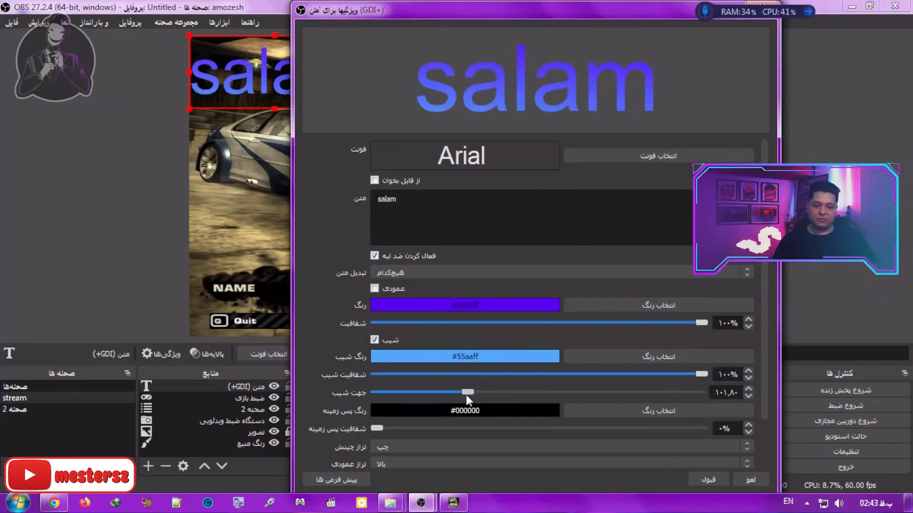
mouse_move(469, 395)
left_mouse_down()
mouse_move(392, 391)
mouse_move(517, 400)
mouse_move(410, 390)
mouse_move(711, 395)
mouse_move(400, 390)
mouse_move(556, 389)
mouse_move(448, 386)
mouse_move(478, 389)
left_mouse_up()
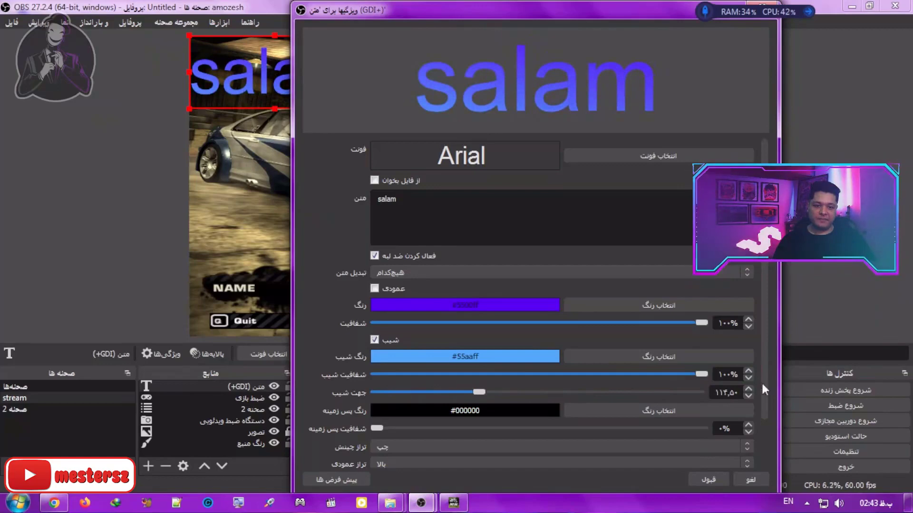
Step: Set the text background to black #000000 with about 42% opacity, and accept the text source's properties
left_click(697, 412)
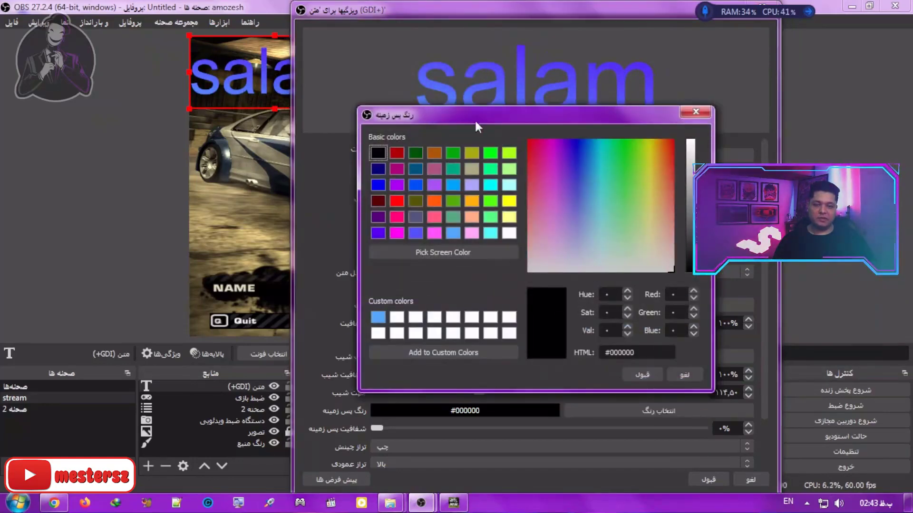
left_click(439, 189)
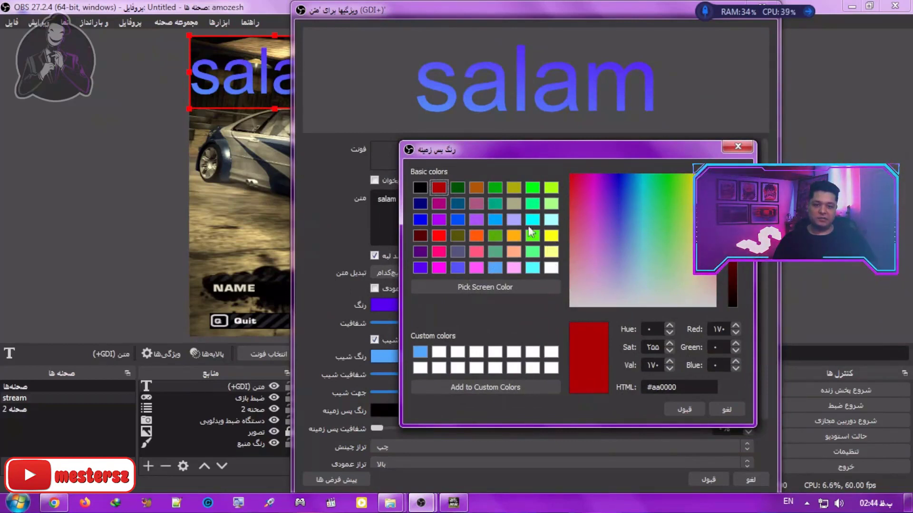
left_click(420, 188)
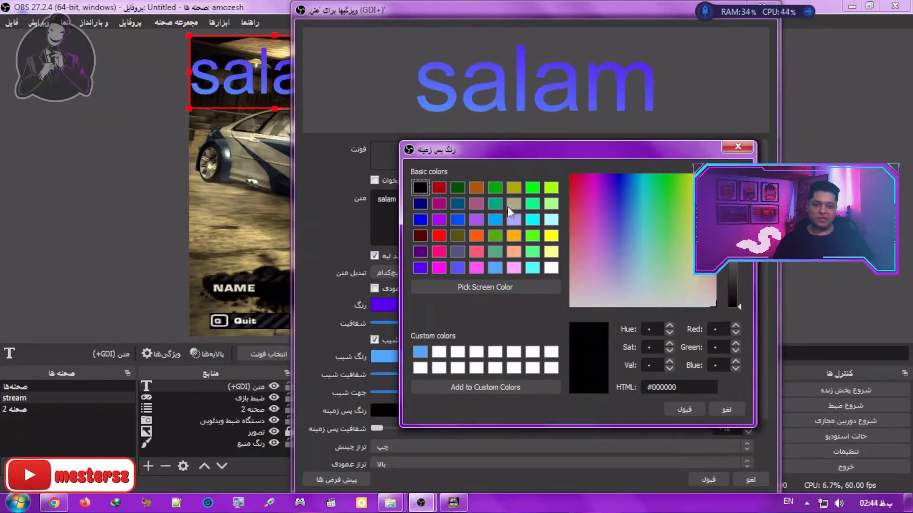
left_click(489, 390)
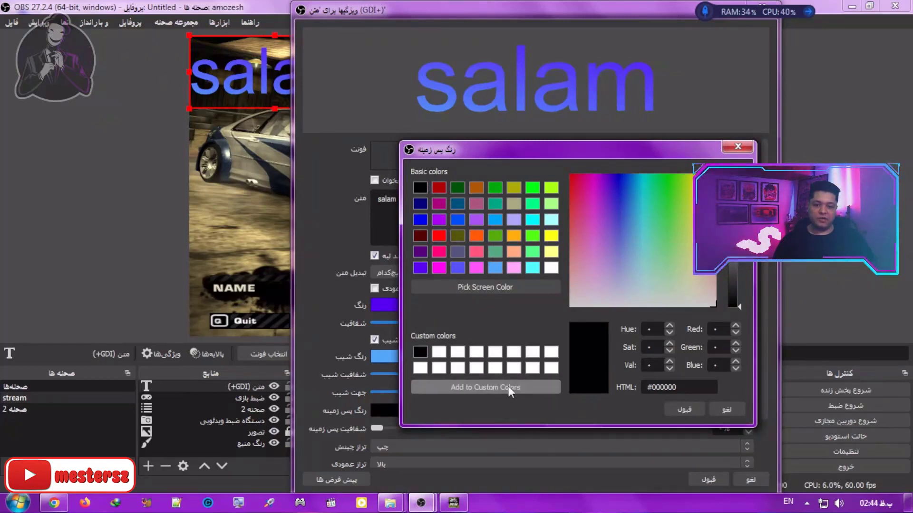
left_click(688, 409)
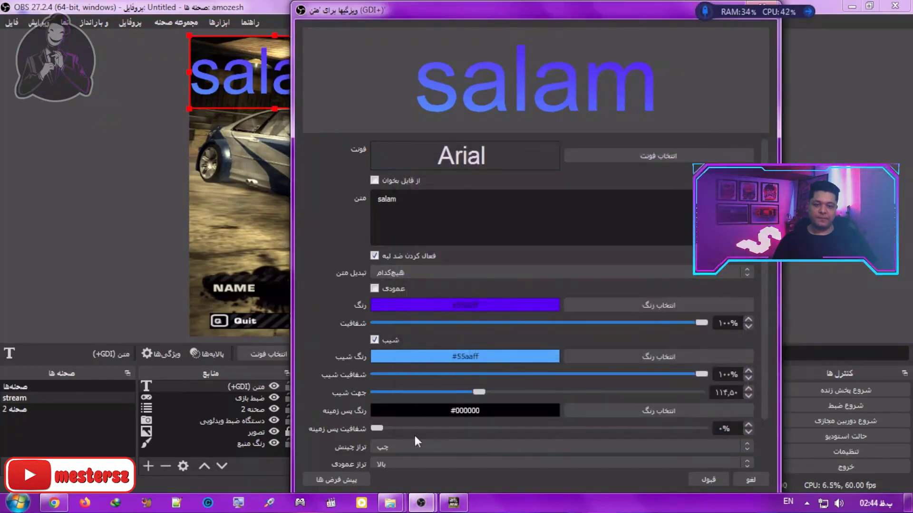
left_click_drag(378, 426, 482, 431)
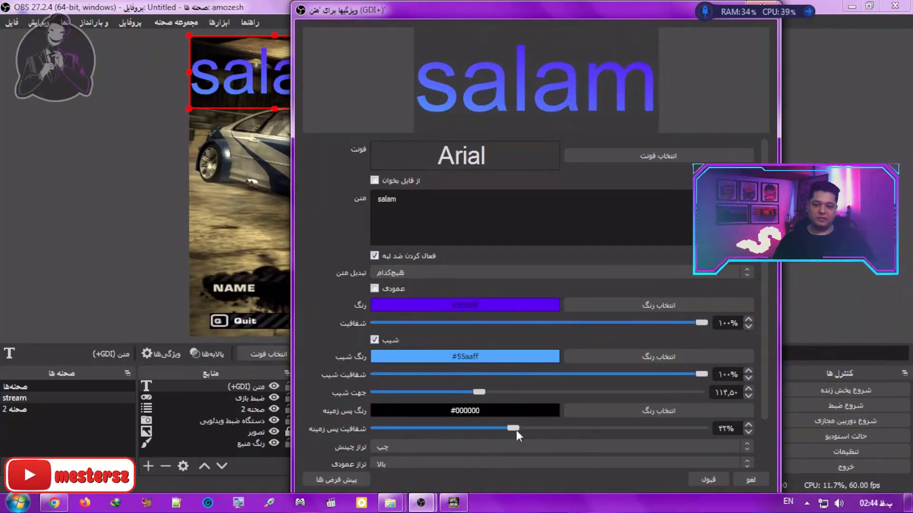
left_click(708, 479)
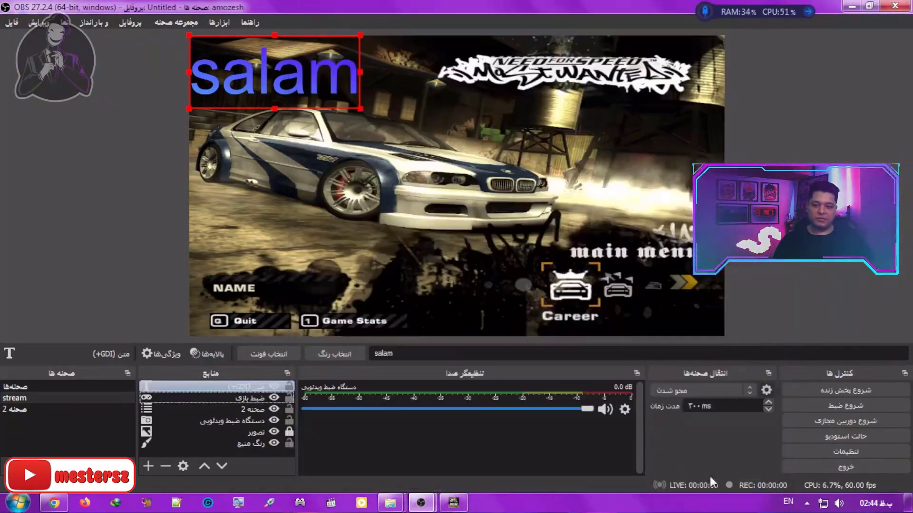
Step: Shrink the salam text proportionally within the canvas's upper-left corner to about three quarters of its width
left_click_drag(351, 106, 271, 73)
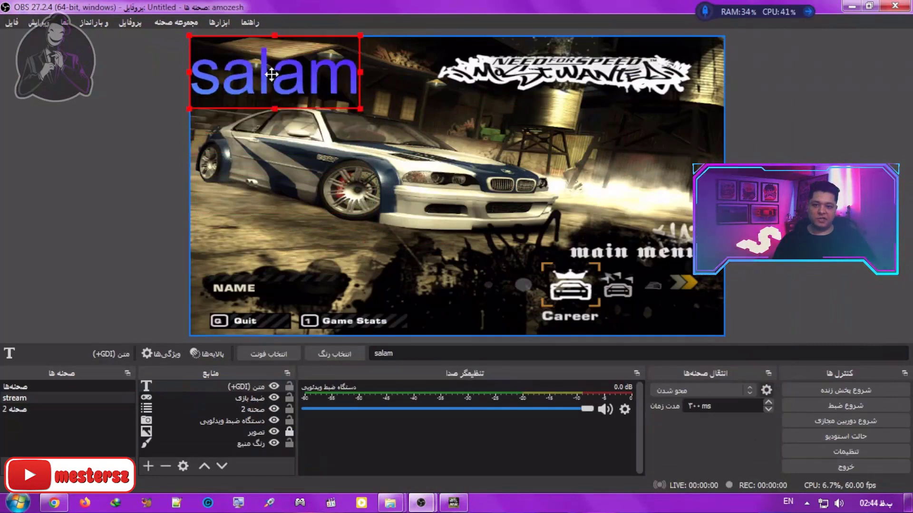
left_click_drag(356, 108, 316, 91)
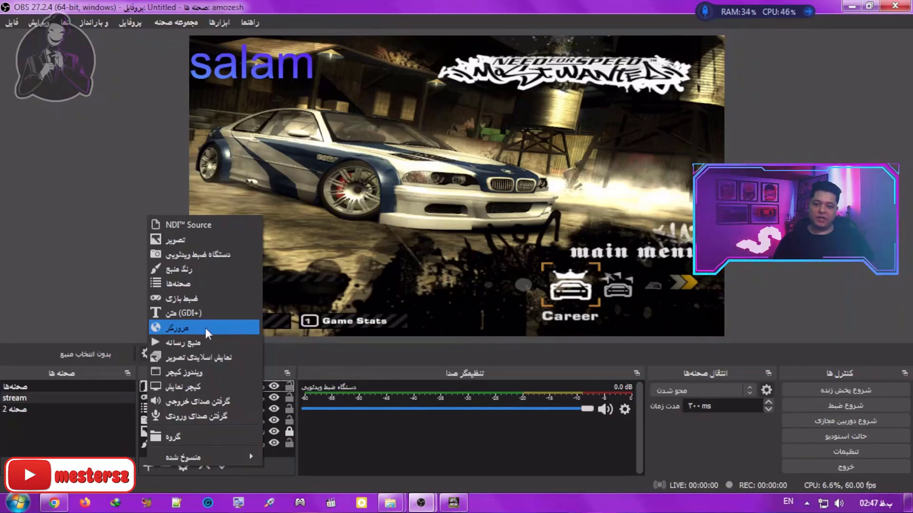
left_click(195, 327)
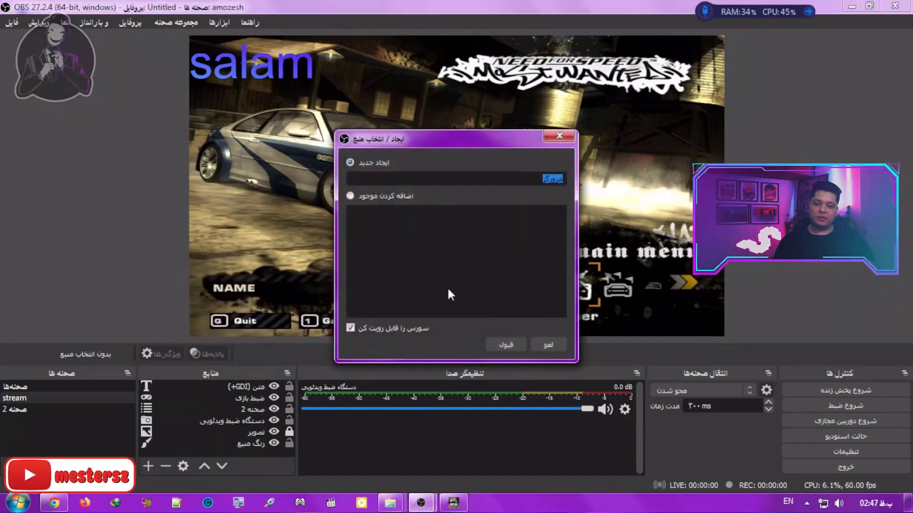
left_click(504, 344)
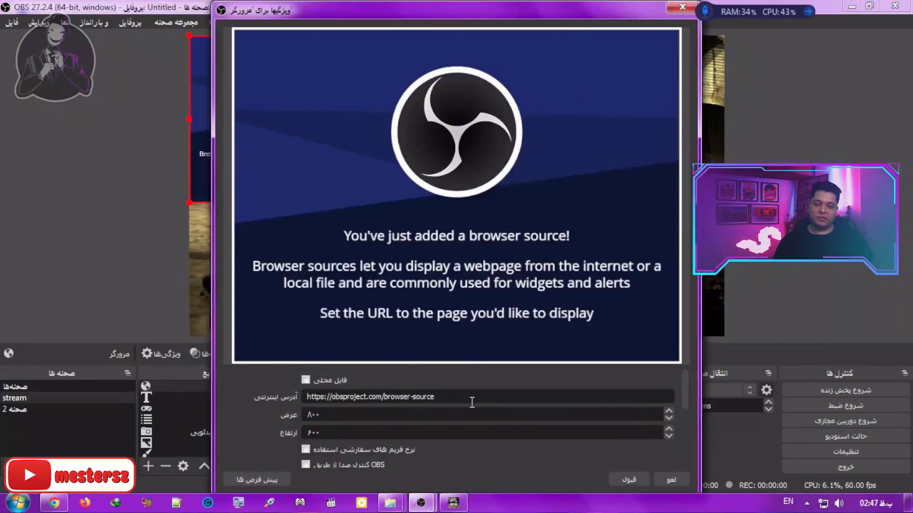
left_click_drag(468, 399, 306, 398)
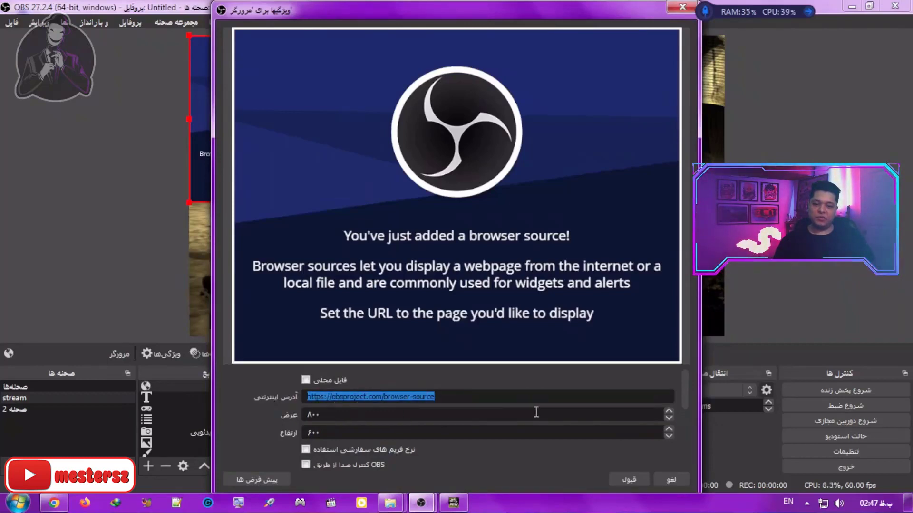
type("https://www.aparat.com/mestersz")
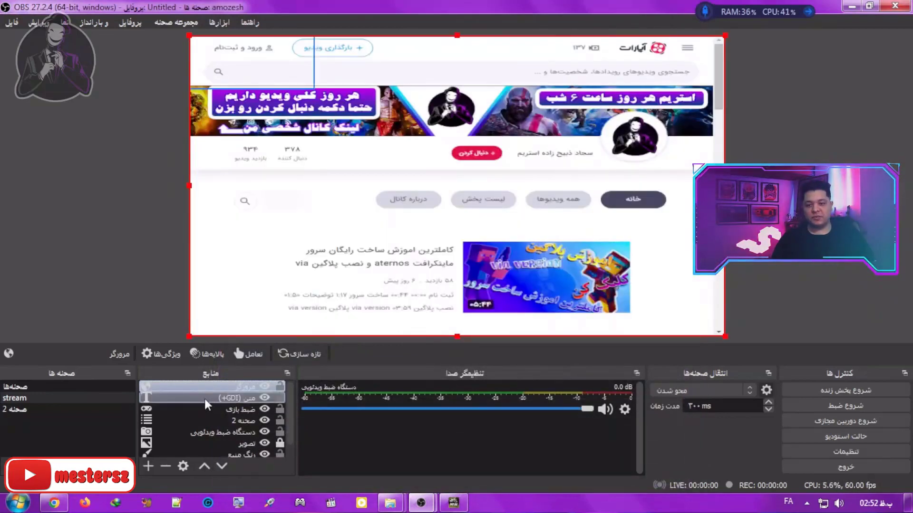
Step: Add another browser source named دونیت to the stream scene
left_click(148, 467)
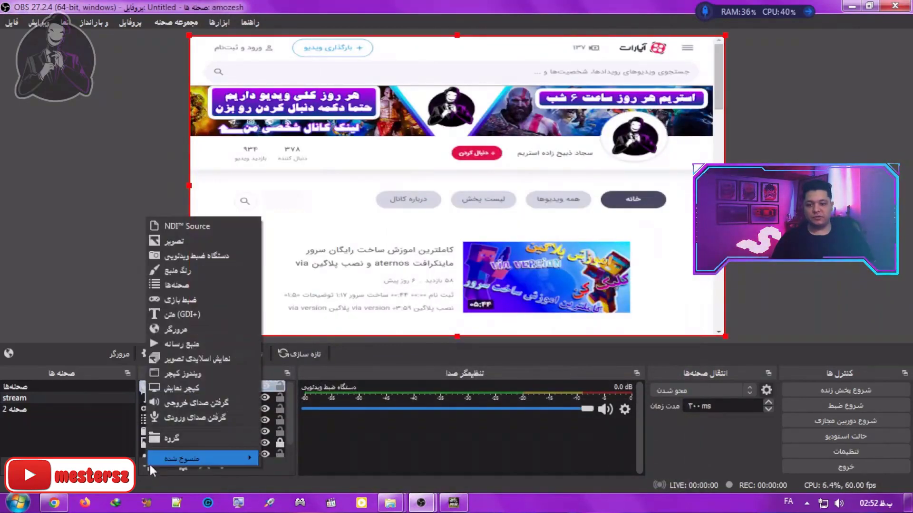
left_click(207, 329)
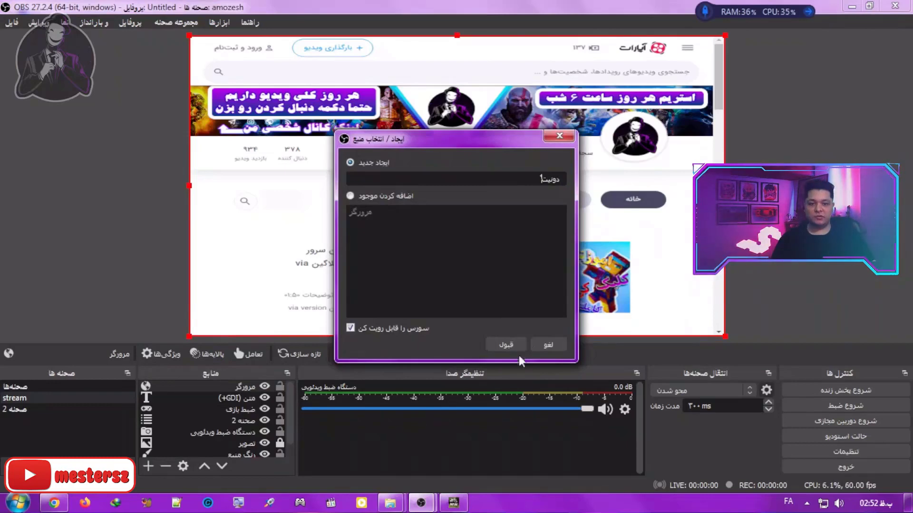
left_click(506, 345)
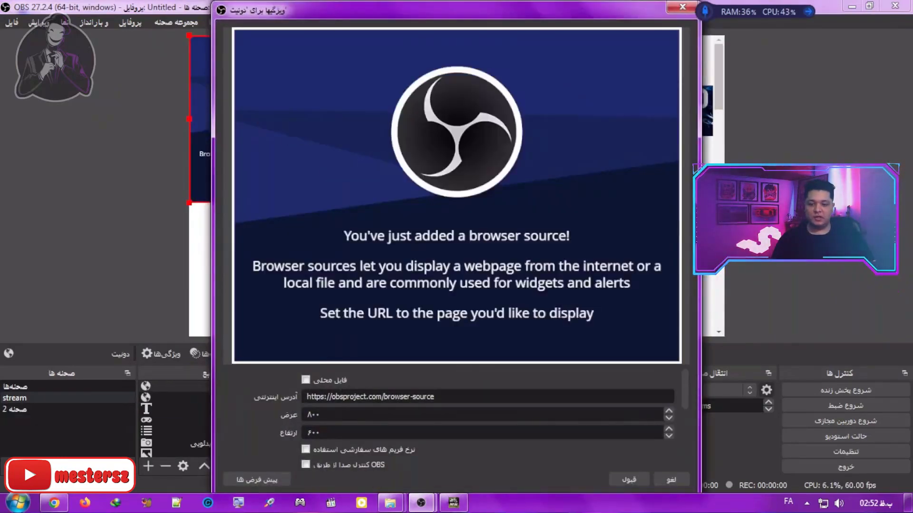
Step: In Chrome, enable the new donation, Aparat ruby and new Aparat subscription alerts in Reymit's event alert tool, and copy the tool's link
left_click(54, 503)
left_click(466, 12)
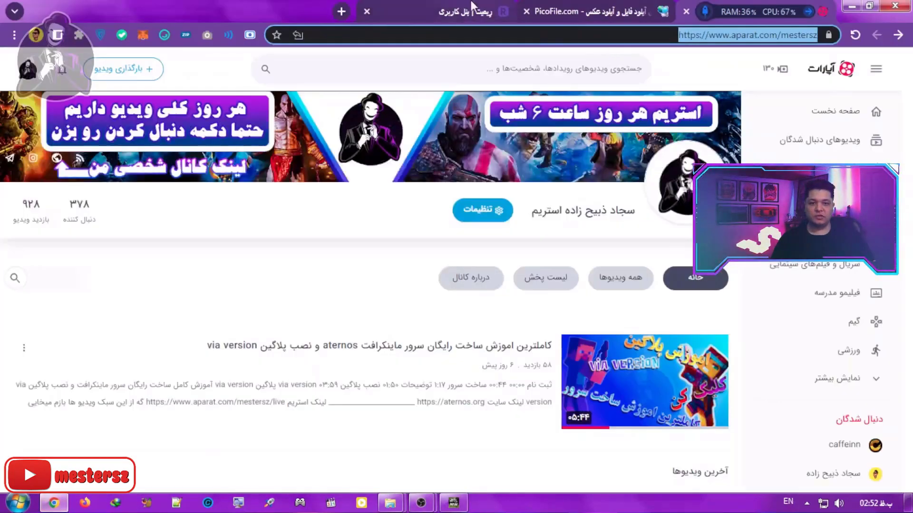
scroll(609, 324, "up", 3)
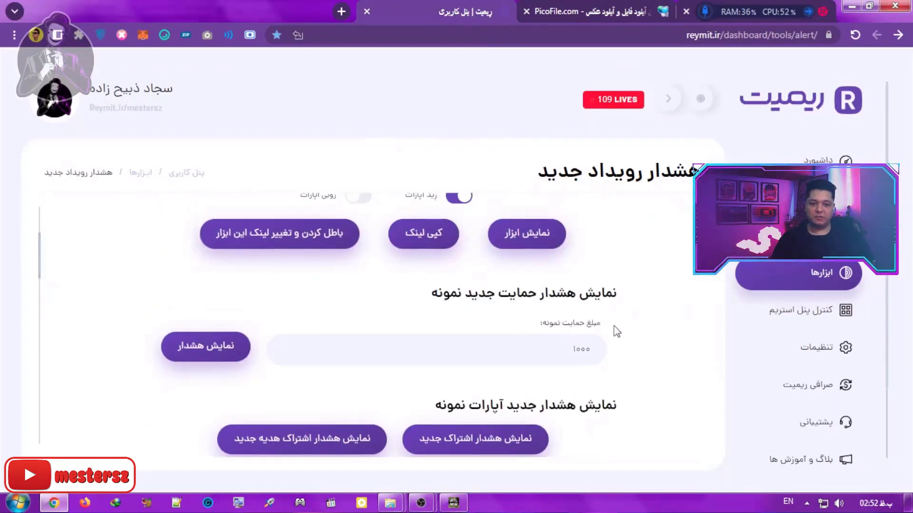
scroll(599, 324, "up", 2)
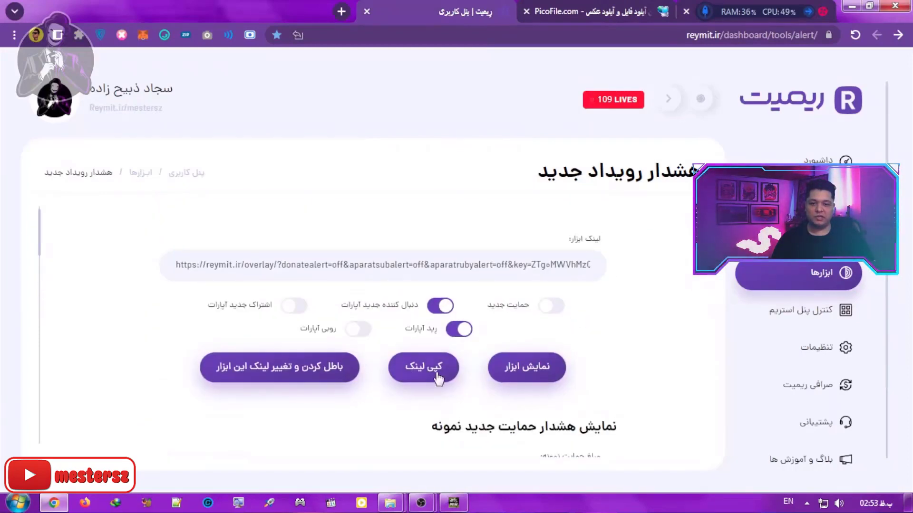
left_click(554, 309)
left_click(359, 329)
left_click(293, 305)
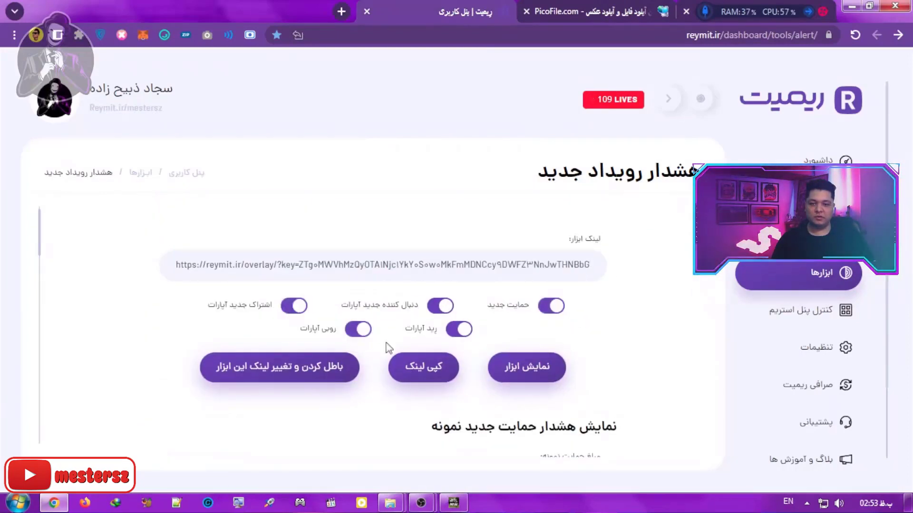
left_click(417, 372)
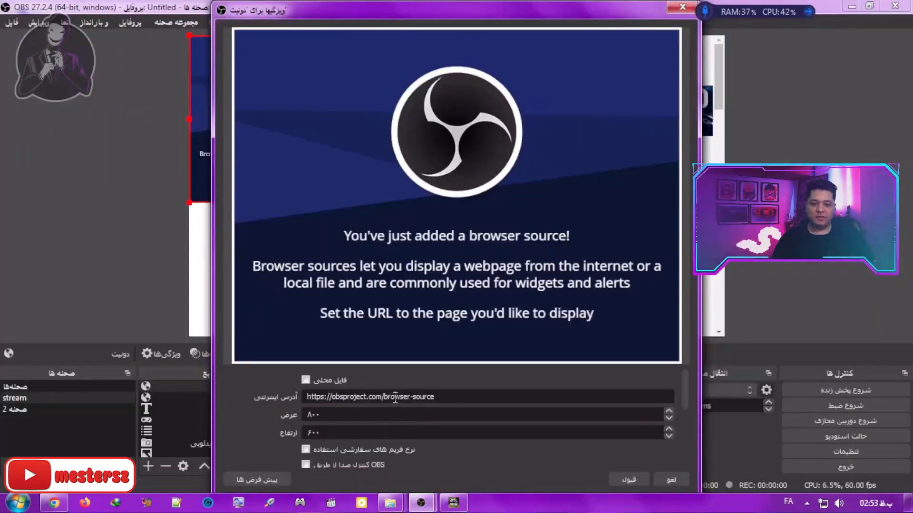
Step: Back in OBS, replace the new browser source's URL with the copied Reymit overlay link containing the access key, and accept the properties
triple_click(395, 399)
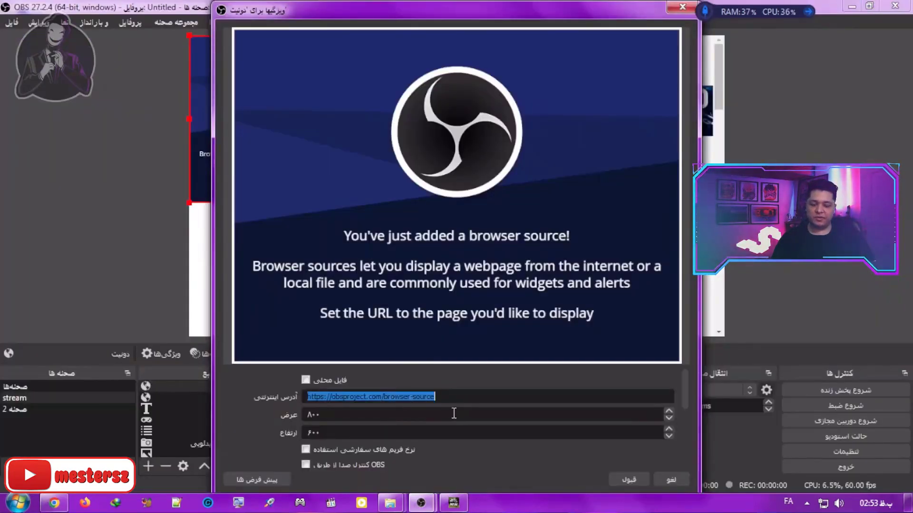
key("ctrl+v")
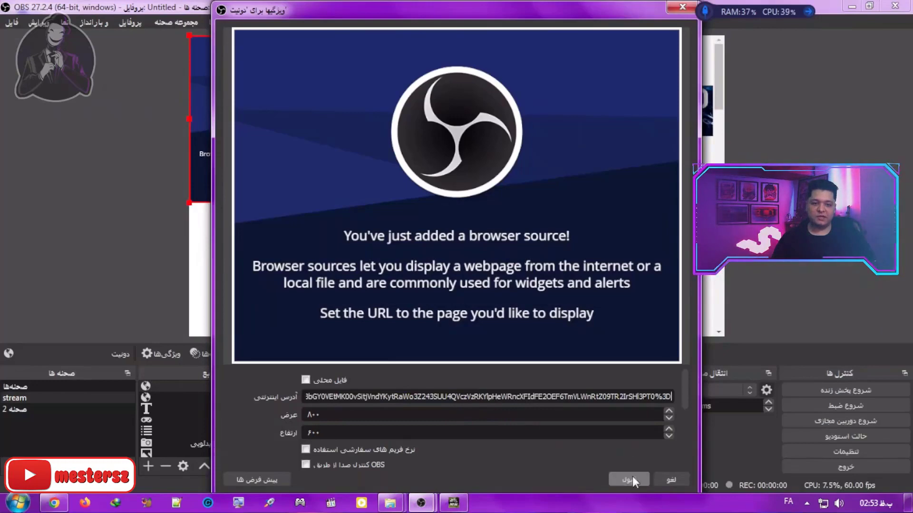
left_click(631, 479)
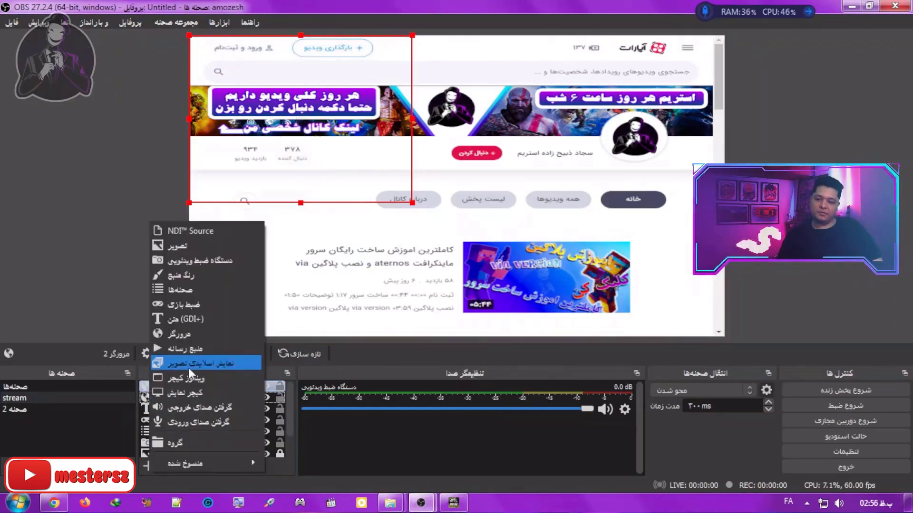
Step: Add a media source that plays the local file 123zzzz.gif from the B:/sz f/stram folder
left_click(209, 350)
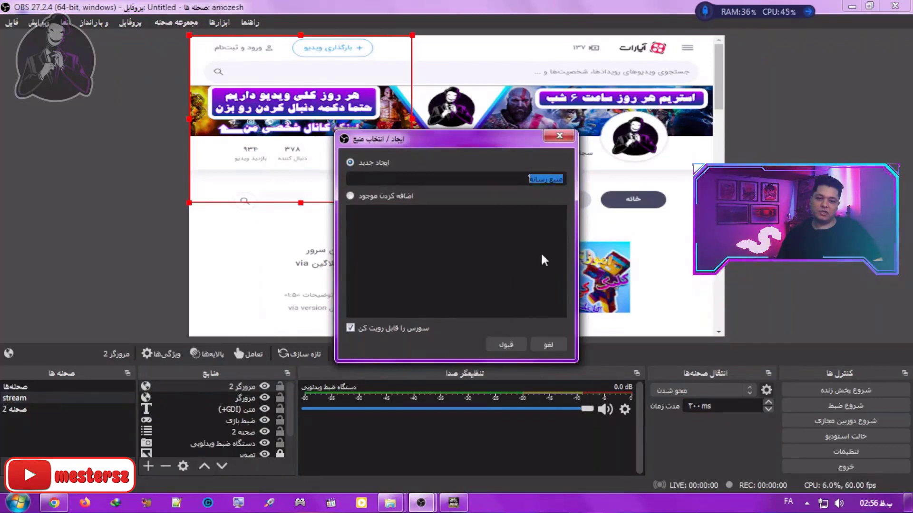
left_click(505, 345)
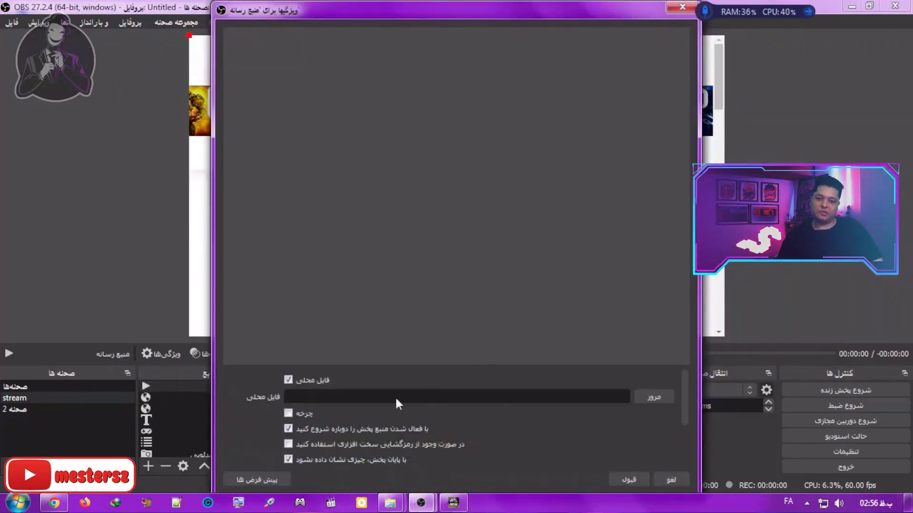
left_click(654, 397)
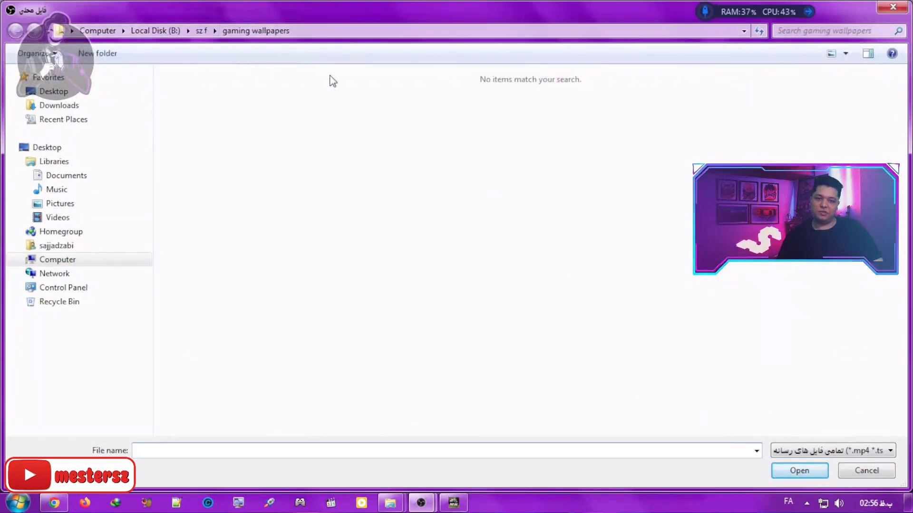
left_click(201, 31)
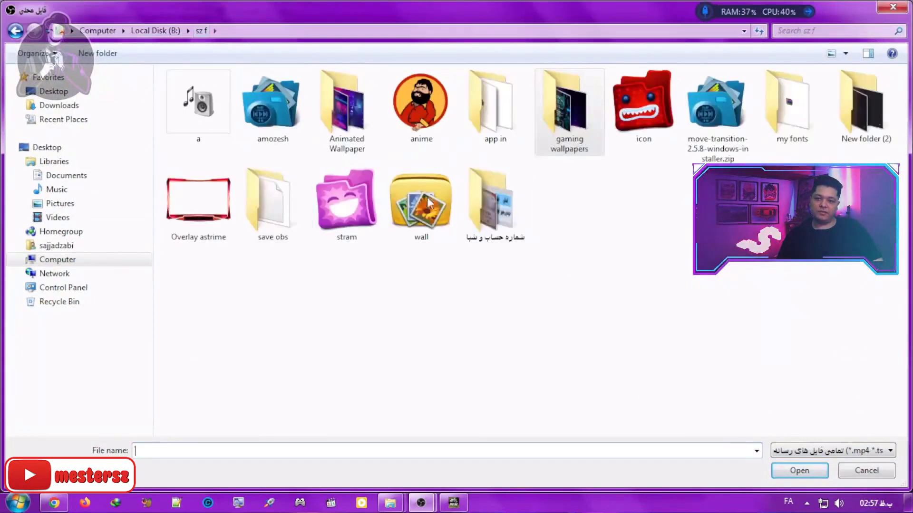
double_click(350, 208)
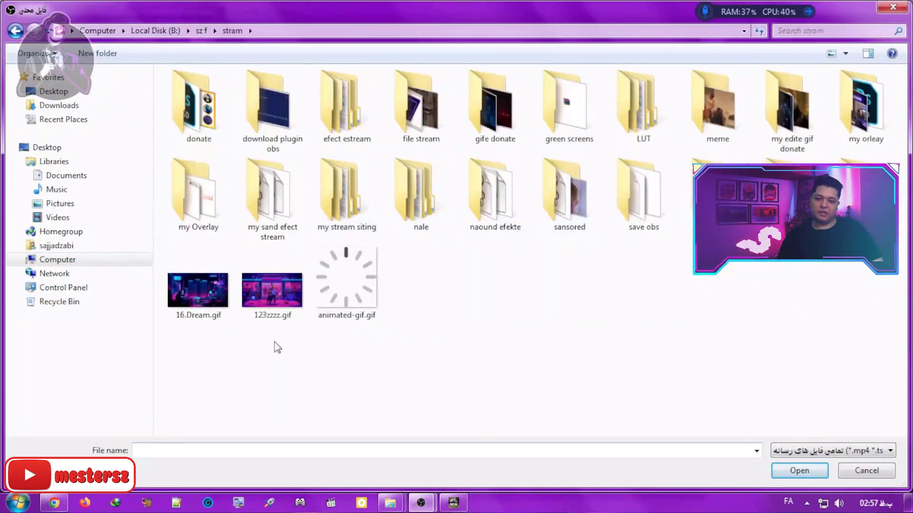
double_click(284, 301)
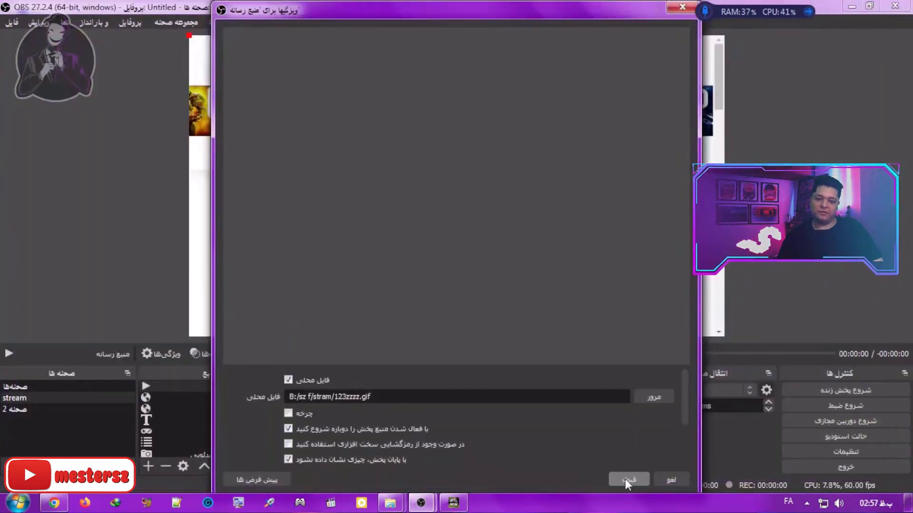
left_click(627, 480)
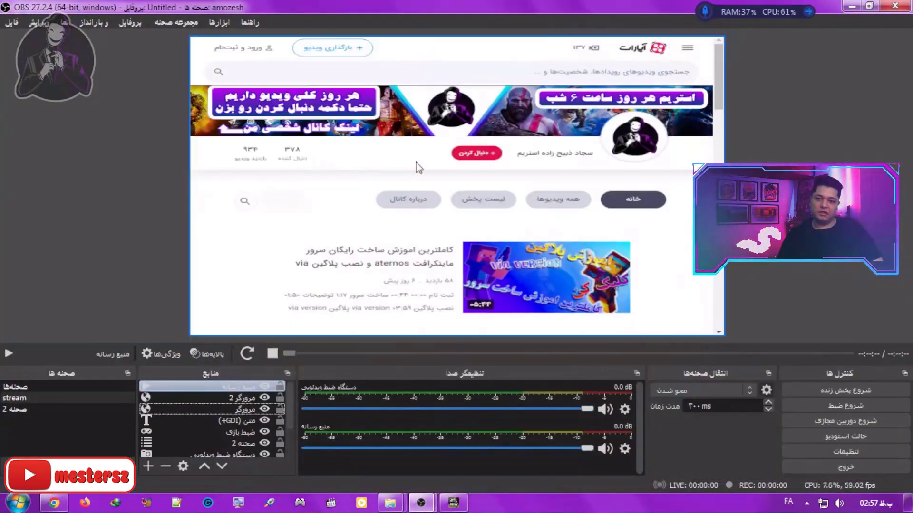
Step: Turn on looping for the media source, then shrink the GIF slightly and move it to the canvas's lower-right area
right_click(207, 388)
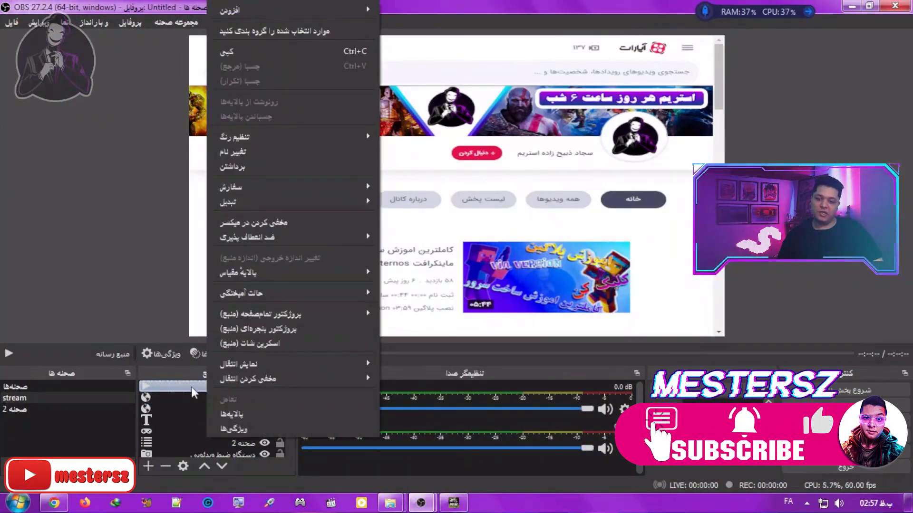
left_click(261, 428)
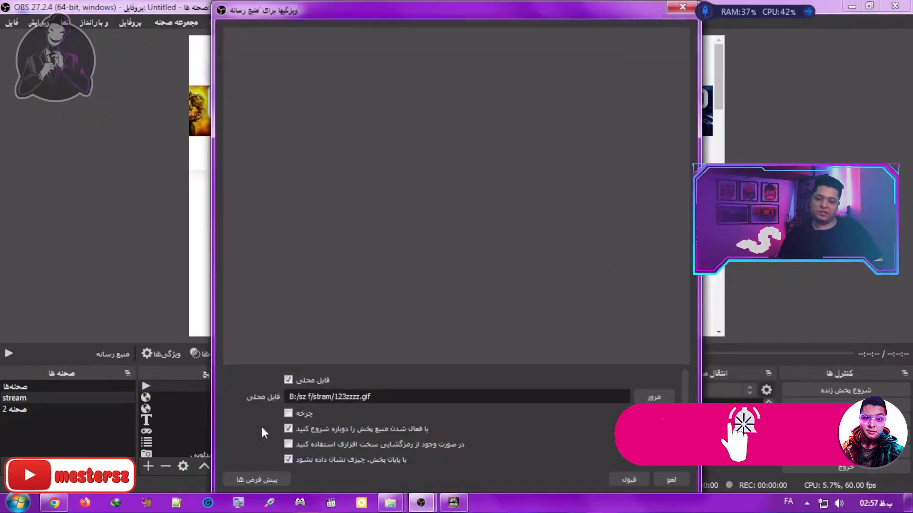
left_click(293, 417)
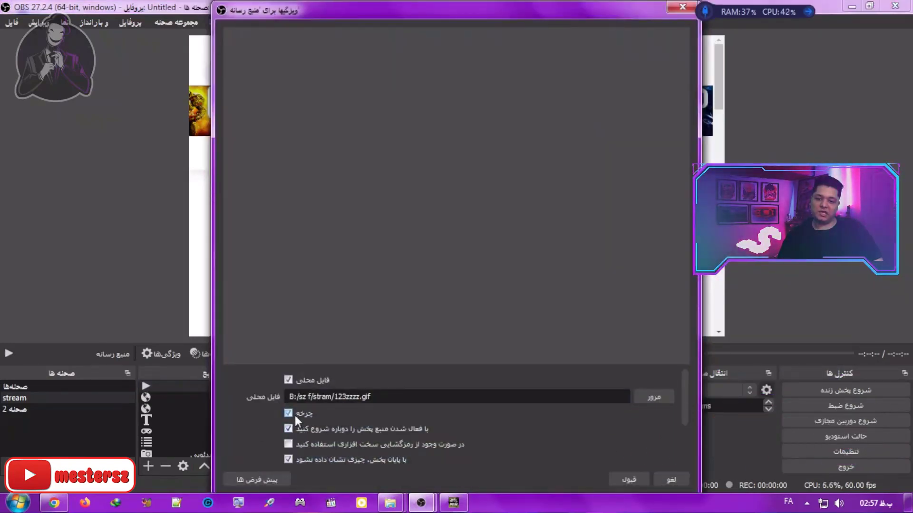
left_click(623, 481)
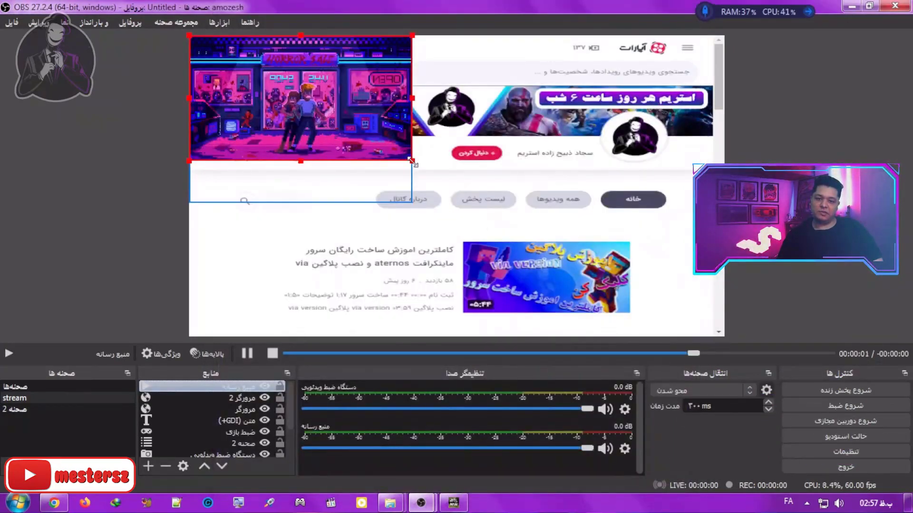
mouse_move(413, 161)
left_mouse_down()
mouse_move(713, 328)
mouse_move(554, 240)
mouse_move(447, 143)
mouse_move(402, 156)
left_mouse_up()
left_click_drag(349, 88, 630, 259)
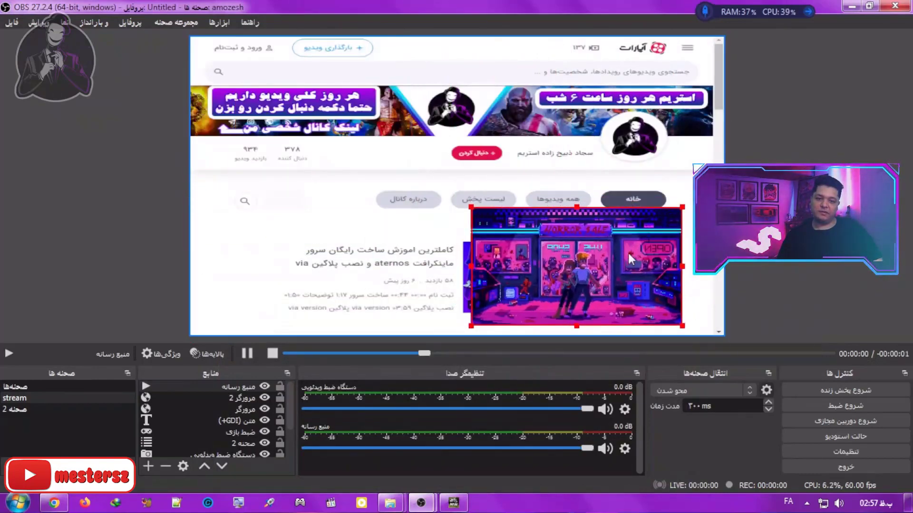
Step: Add a new image slideshow source under its default name and enlarge the settings area of its properties
left_click(148, 466)
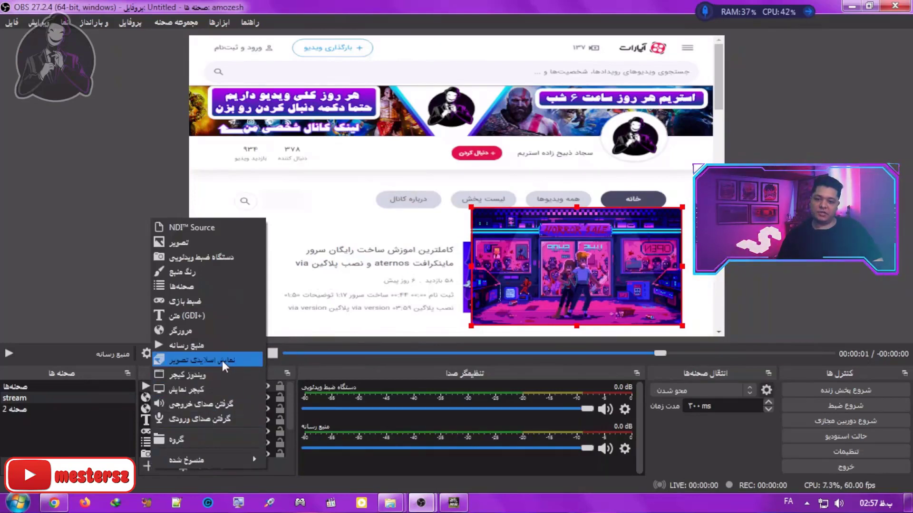
left_click(249, 361)
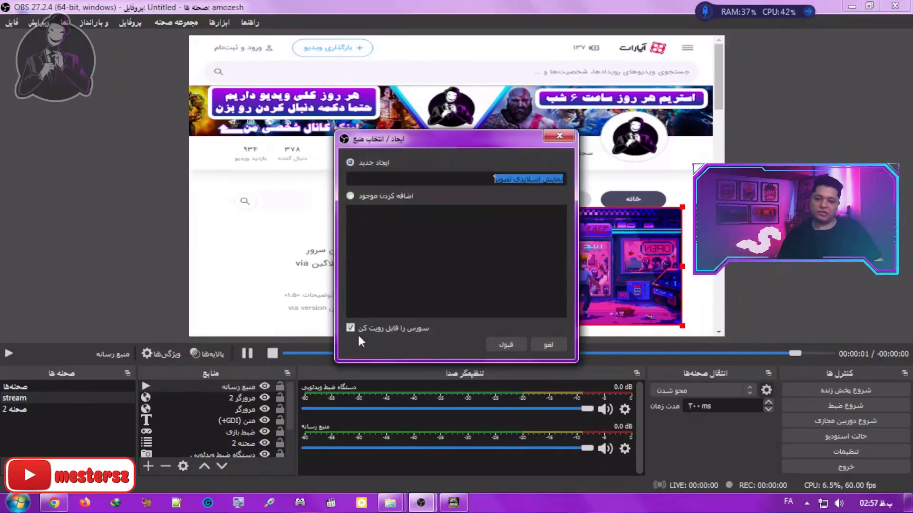
left_click(504, 345)
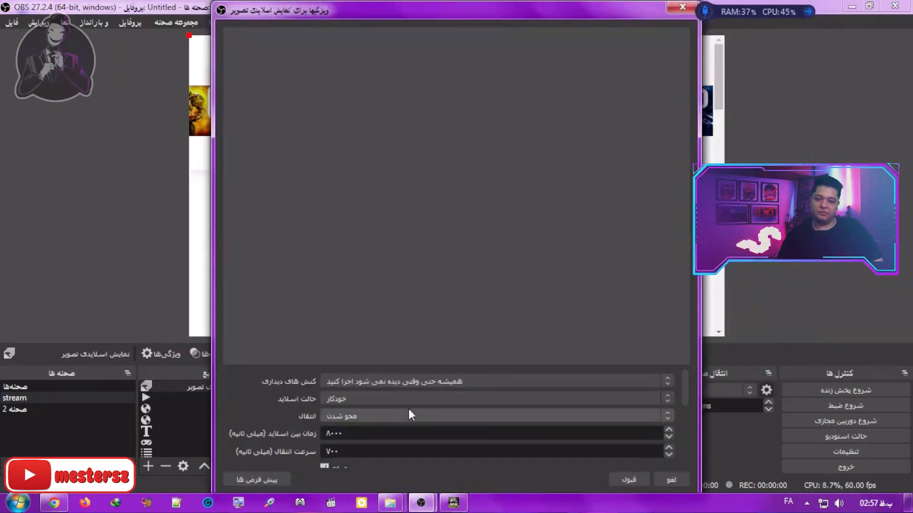
left_click_drag(577, 363, 535, 91)
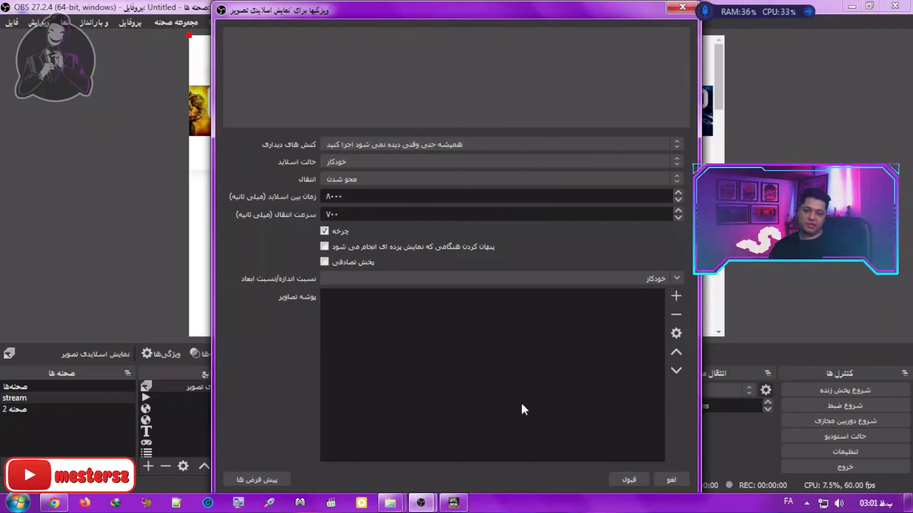
Step: Add five wallpapers from B:/sz f/gaming wallpapers to the slideshow: wp7834565, wp8391058, wp9024212, wp9024310 and wp9024438
left_click(677, 295)
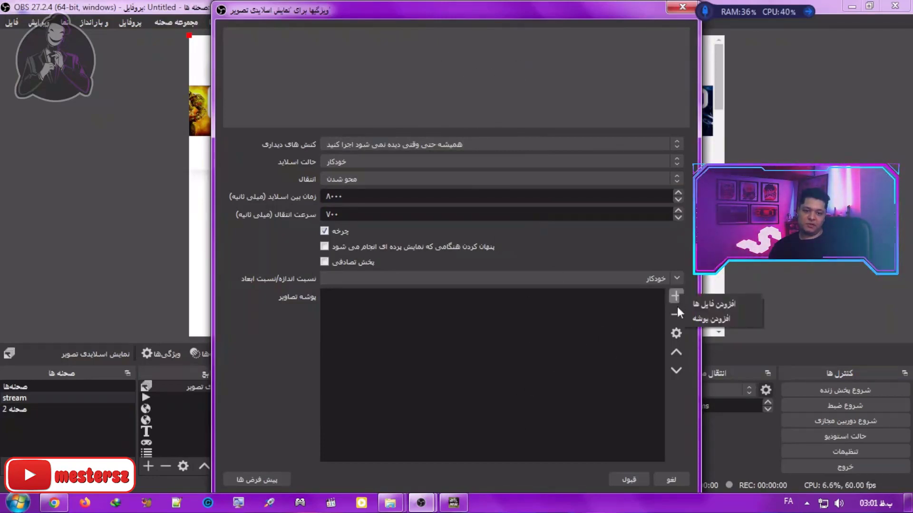
left_click(710, 306)
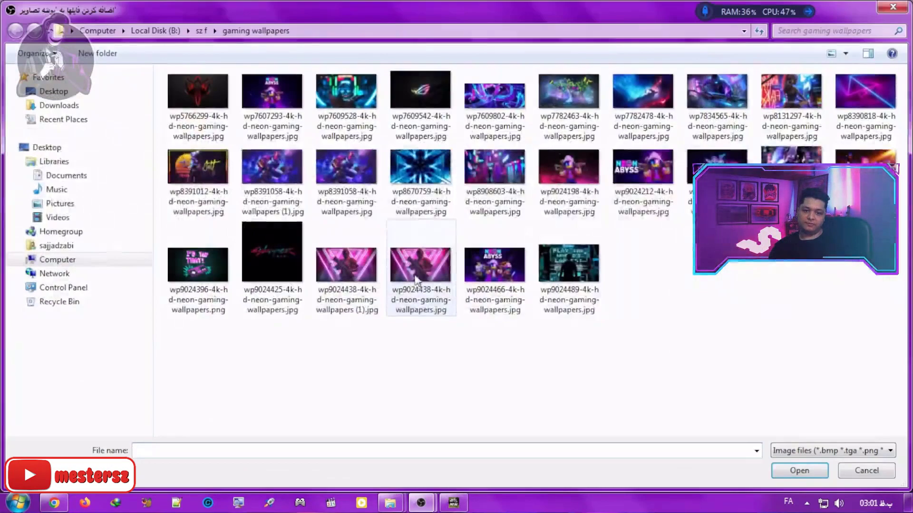
left_click(718, 110)
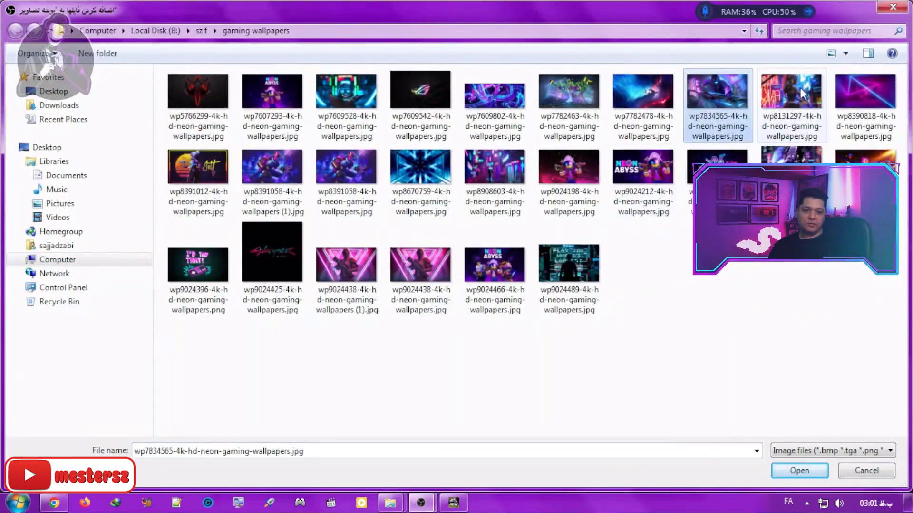
left_click(791, 97, "ctrl")
left_click(863, 108, "ctrl")
left_click(791, 156, "ctrl")
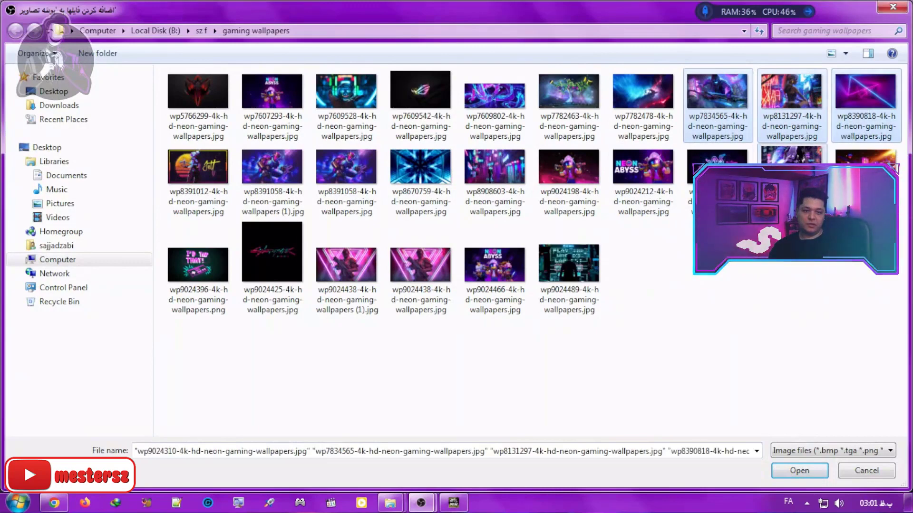
left_click(568, 166, "ctrl")
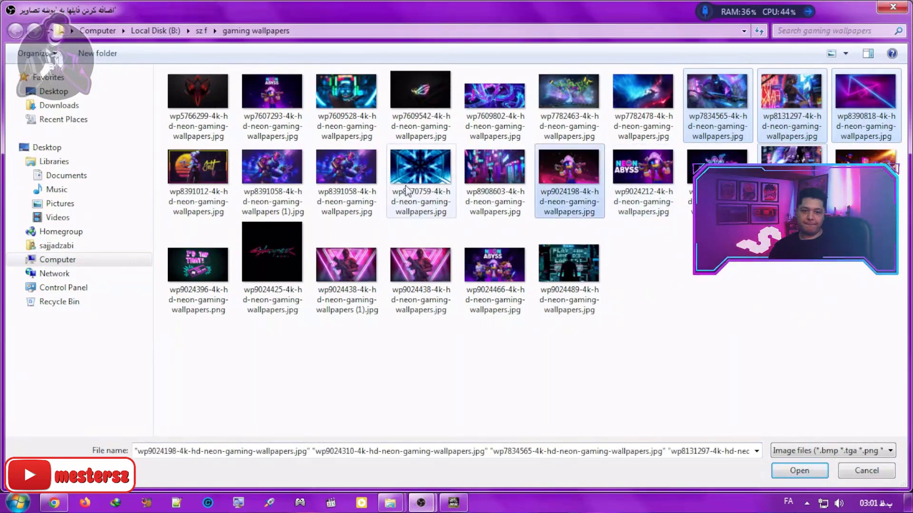
left_click(480, 175, "ctrl")
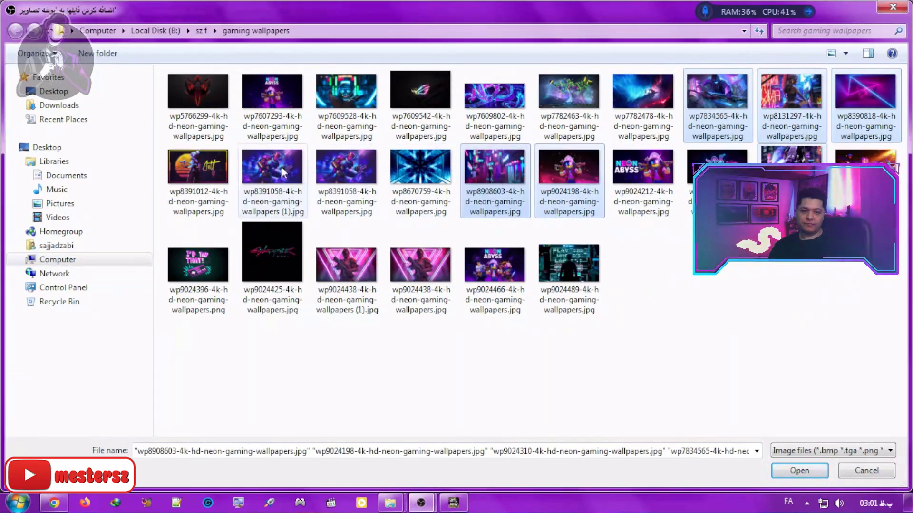
left_click(346, 168, "ctrl")
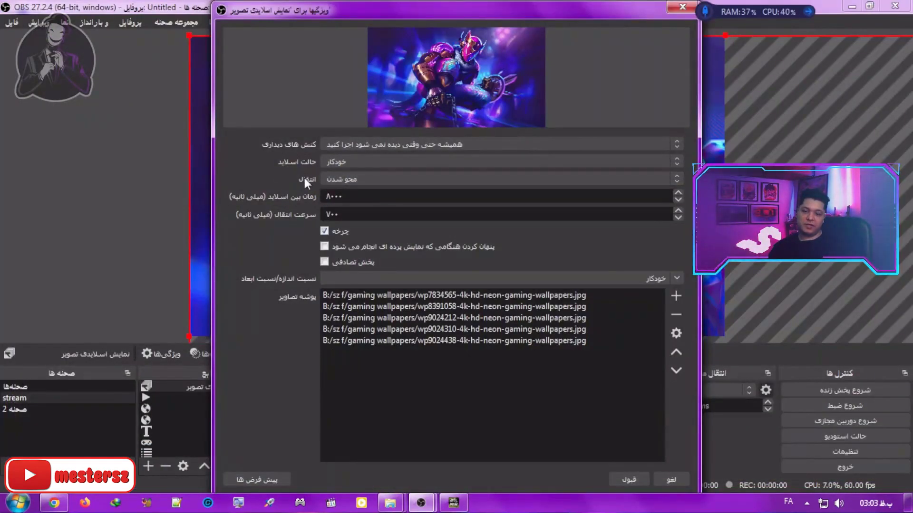
Step: Check the slideshow's transition options, keep the fade transition with looping enabled, and accept the properties
left_click(355, 179)
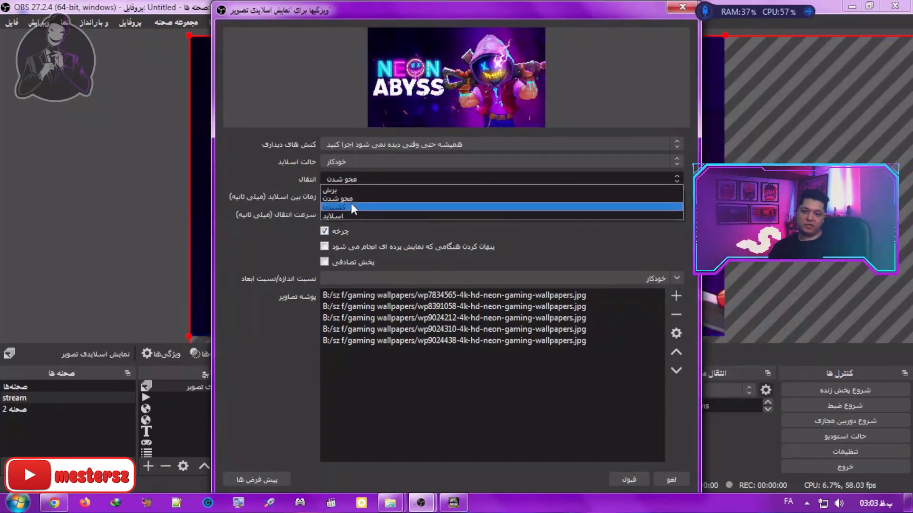
left_click(285, 177)
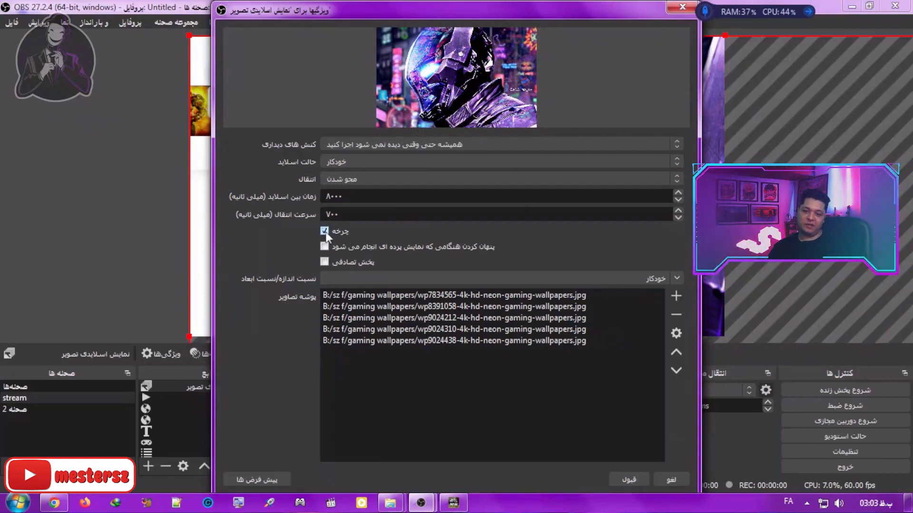
left_click(628, 479)
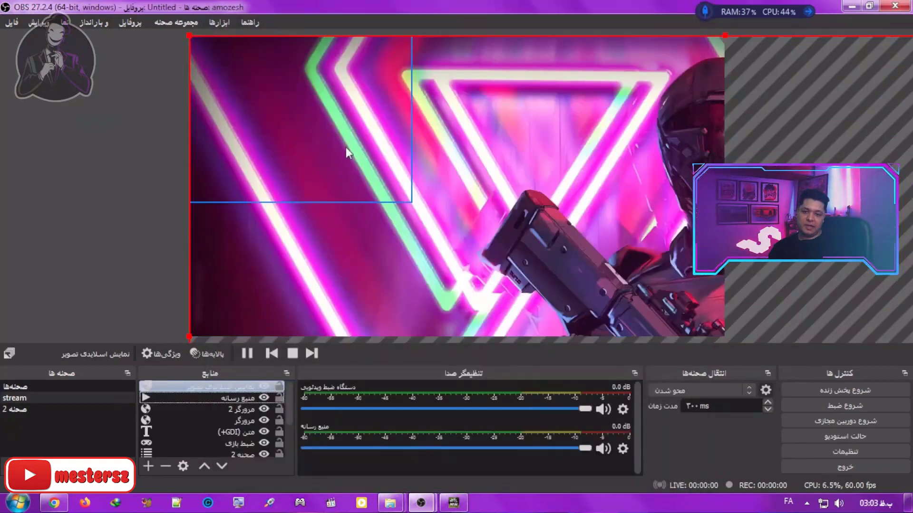
Step: Fit the slideshow to the canvas, shrink it to about a quarter of the canvas width and move it down along the left edge
right_click(181, 386)
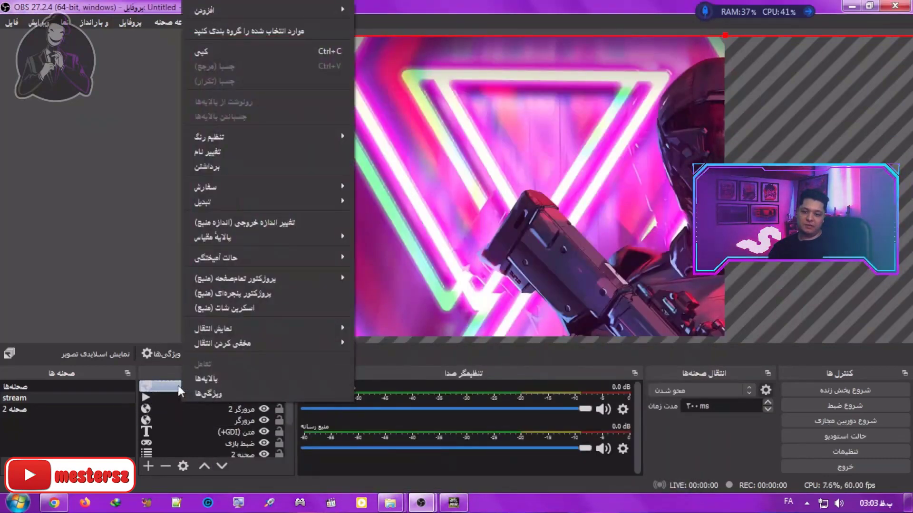
left_click(189, 387)
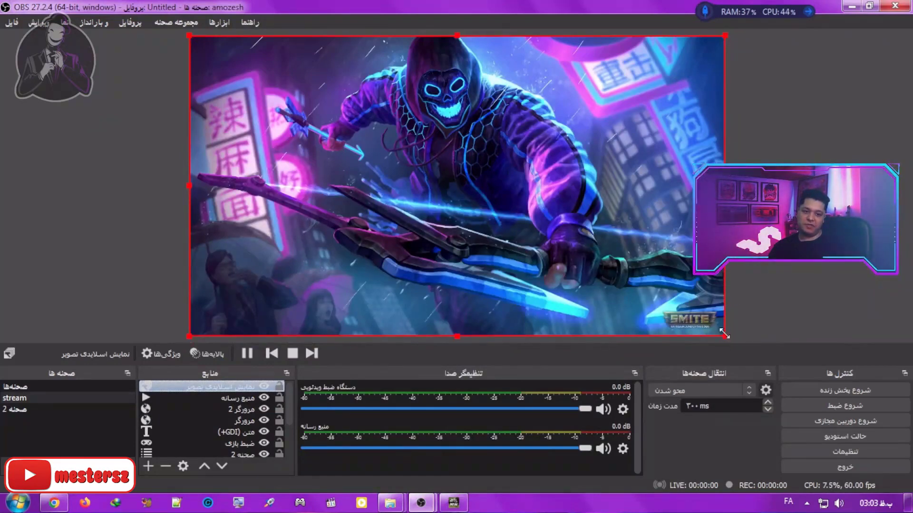
left_click_drag(724, 334, 332, 113)
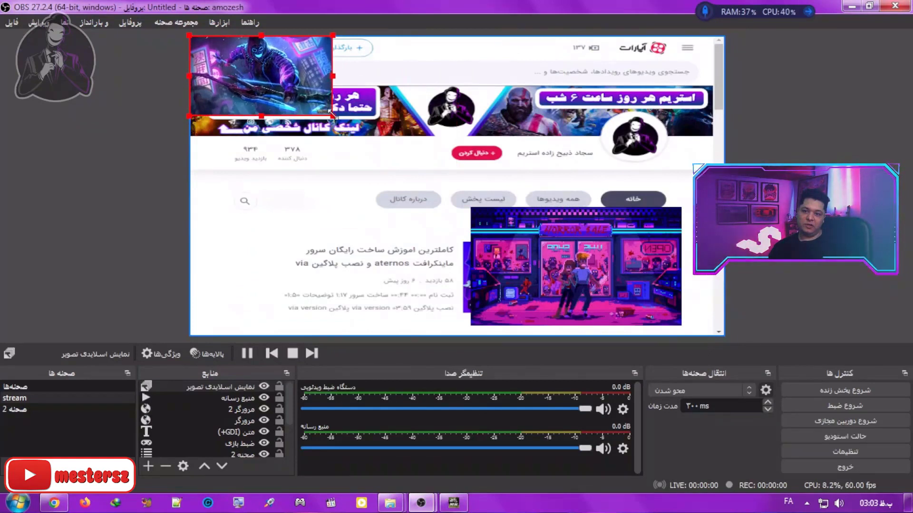
left_click_drag(297, 56, 297, 223)
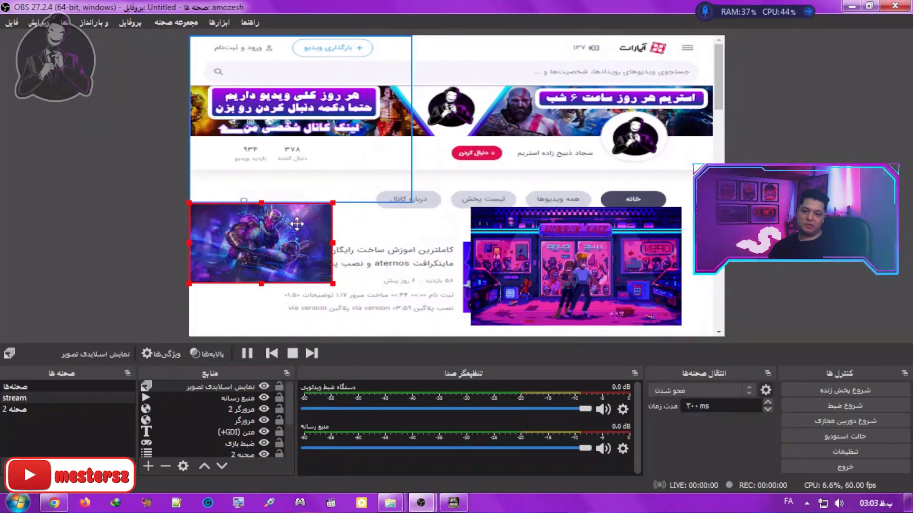
Step: Add a window capture source for the Google Chrome window, then shrink it and place it in the canvas's upper middle
left_click(149, 467)
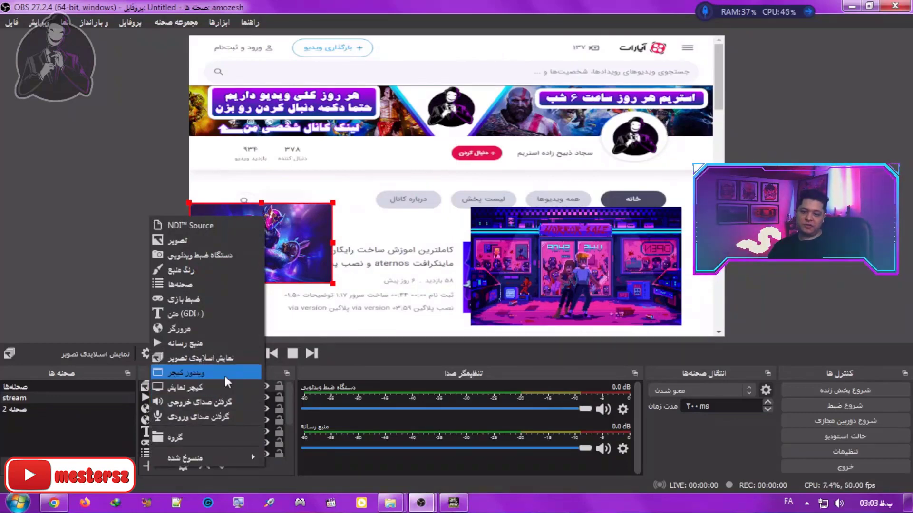
left_click(224, 375)
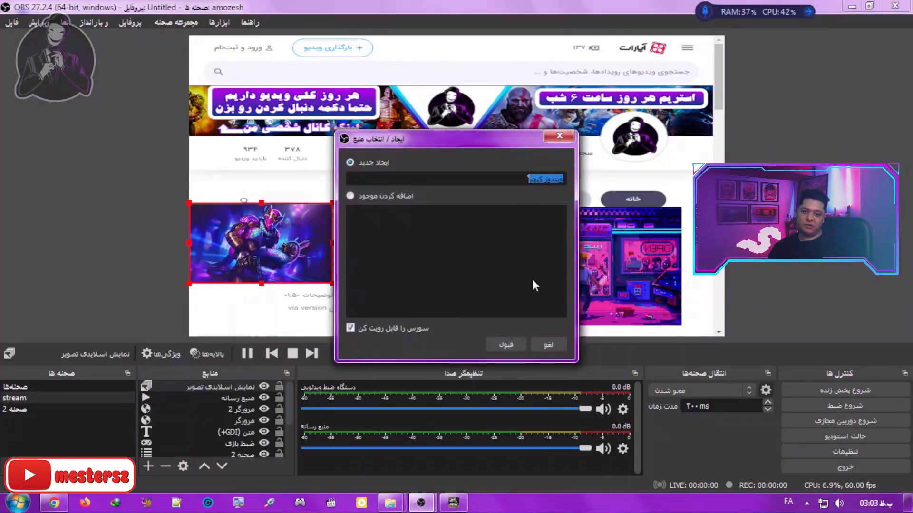
left_click(512, 344)
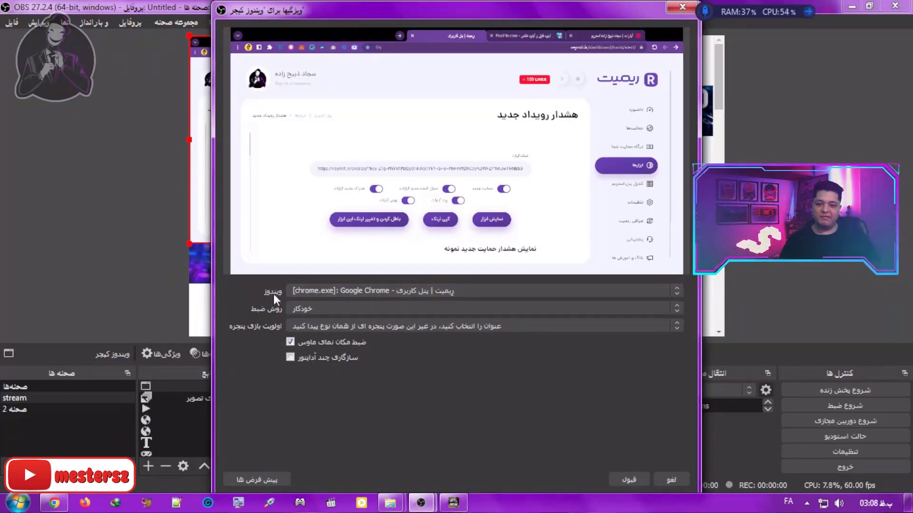
left_click(469, 291)
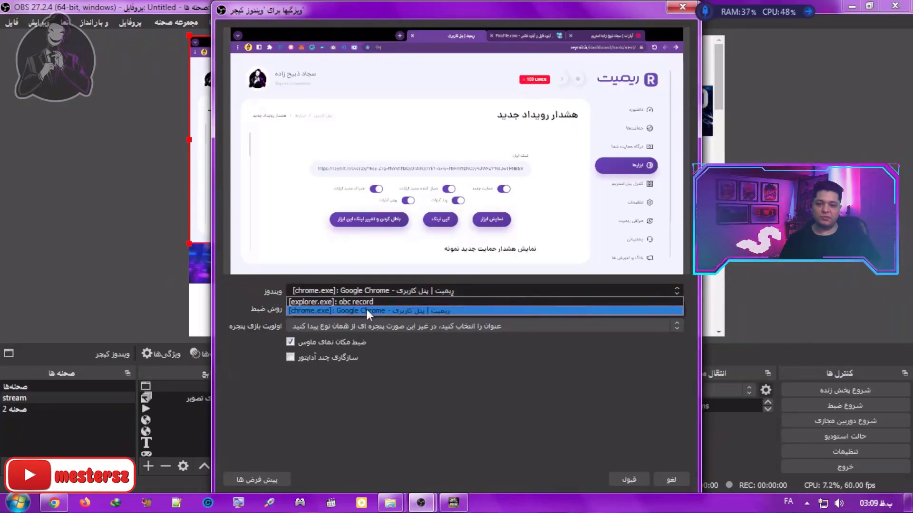
left_click(309, 310)
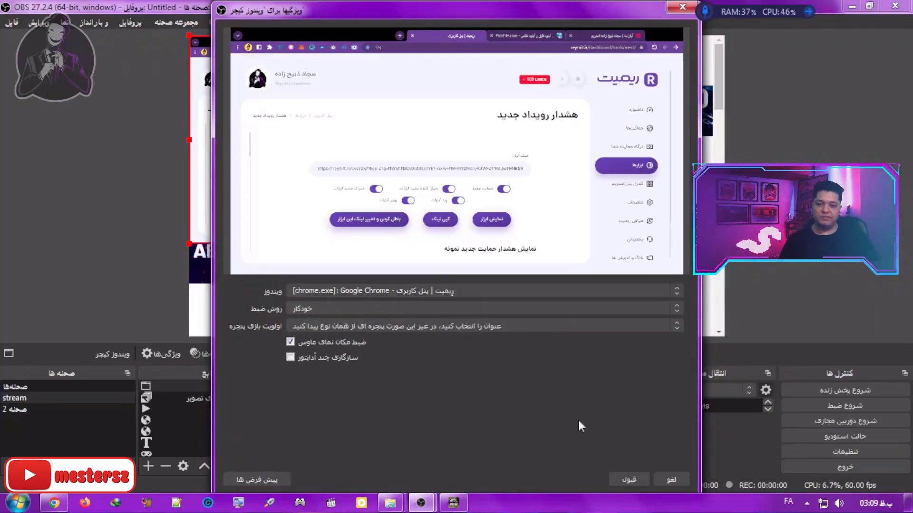
left_click(625, 476)
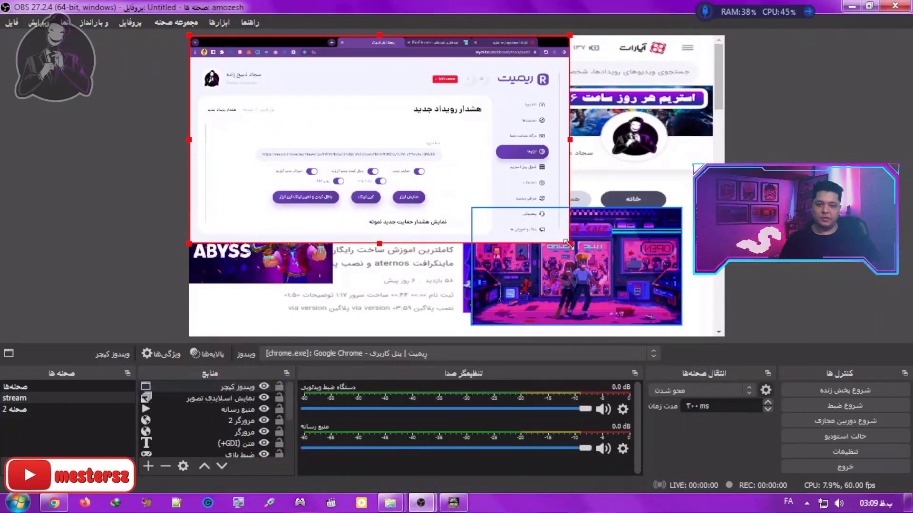
left_click_drag(569, 243, 356, 124)
left_click_drag(273, 80, 486, 109)
Step: Add a display capture source for the main 1366x768 display, then shrink it and place it in the canvas's upper-left area
left_click(149, 466)
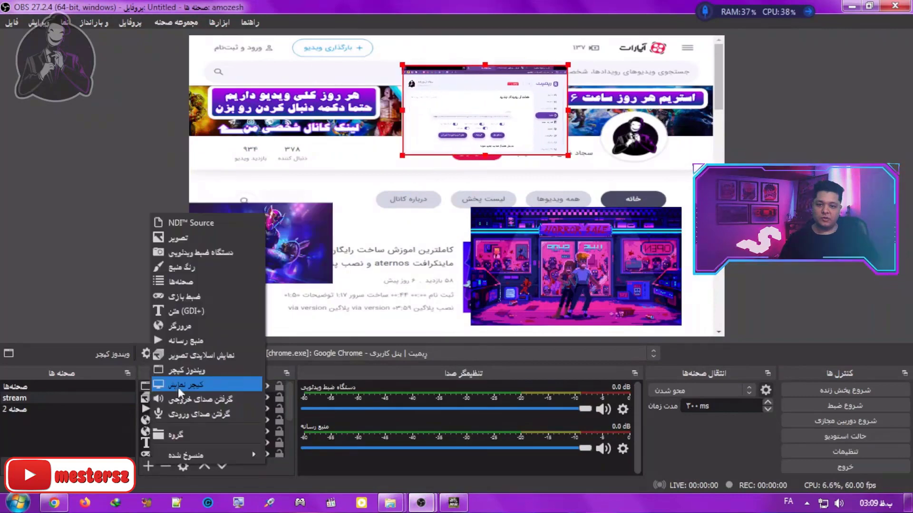
left_click(212, 384)
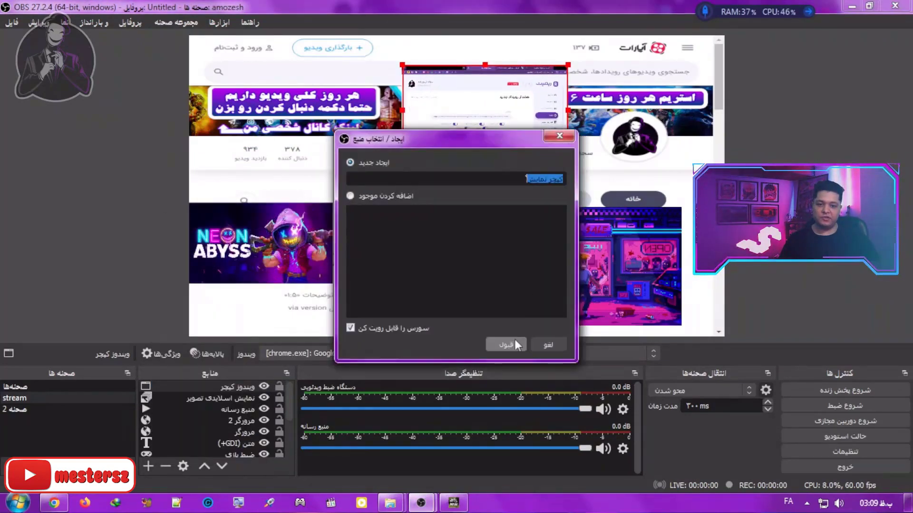
left_click(507, 345)
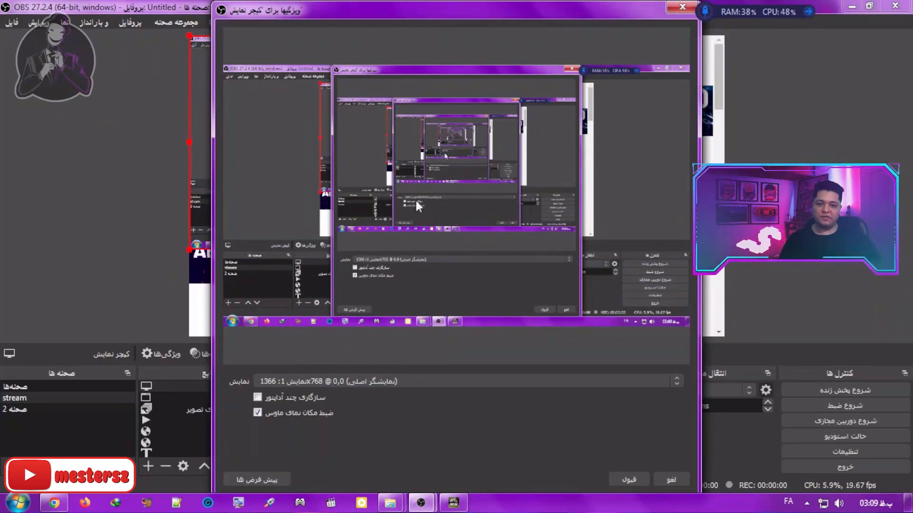
left_click(631, 477)
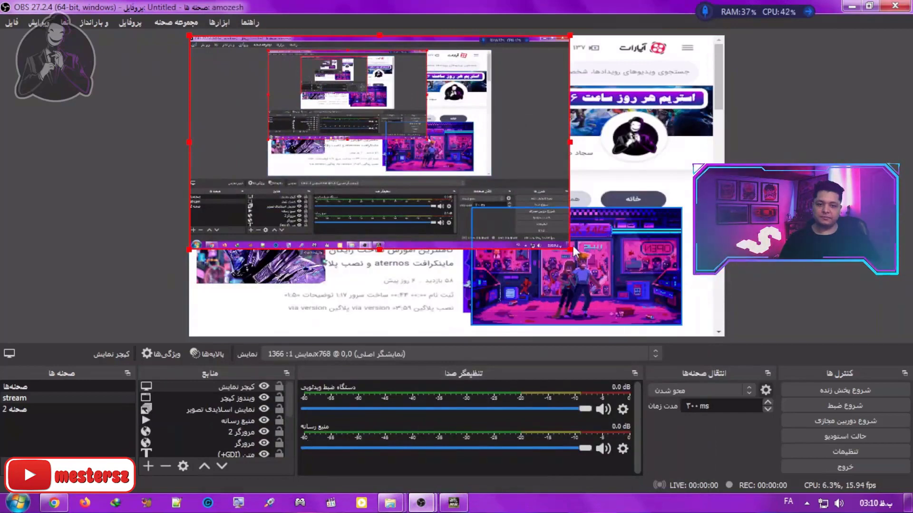
left_click_drag(570, 249, 373, 138)
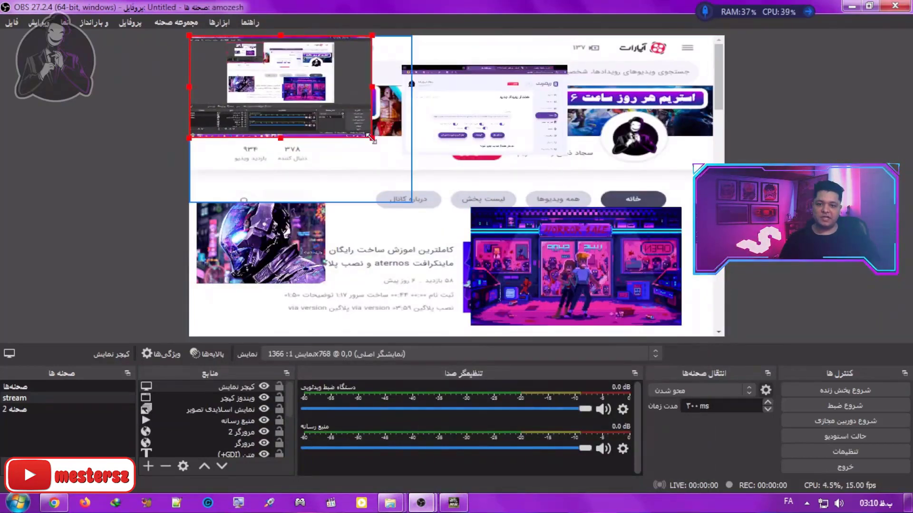
left_click_drag(338, 87, 339, 127)
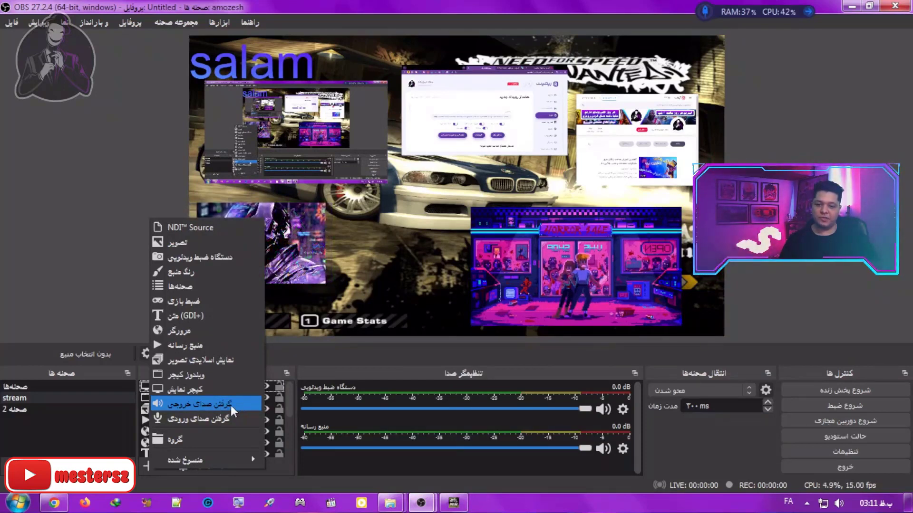
Step: Add an audio output capture source, check the available devices and accept it with the default device
left_click(238, 406)
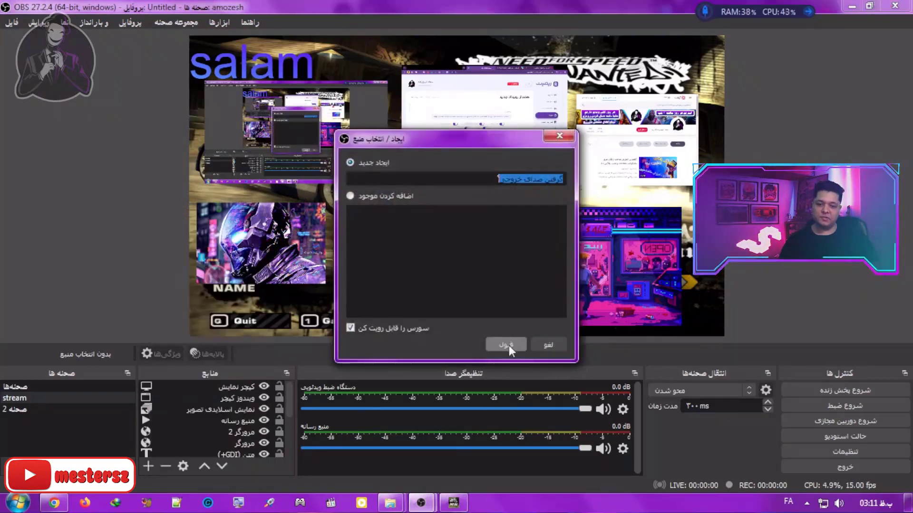
left_click(505, 343)
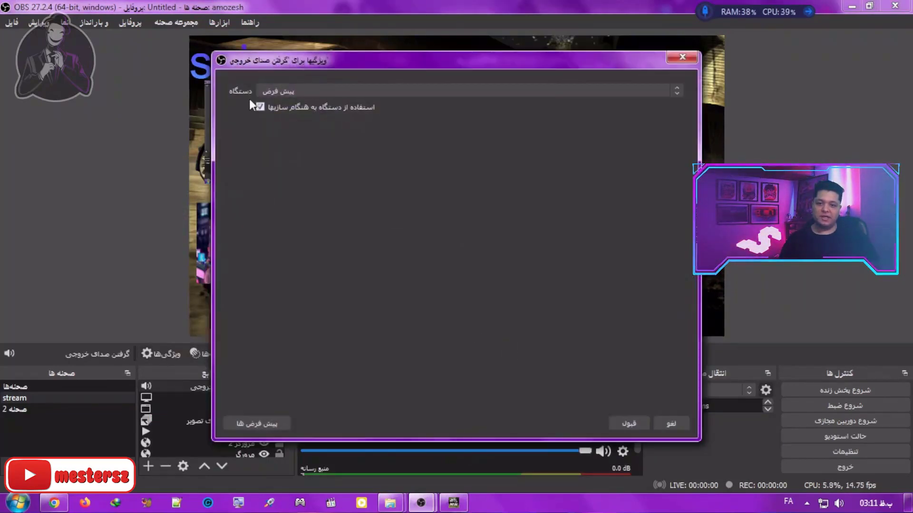
left_click(315, 93)
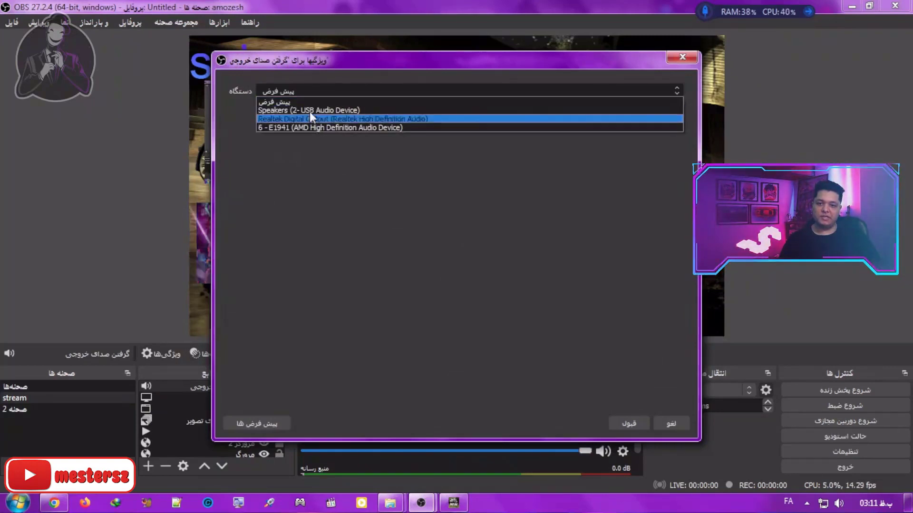
left_click(494, 335)
left_click(619, 424)
Step: Add an audio input capture source and set its device to Microphone (Rapoo Camera)
left_click(148, 466)
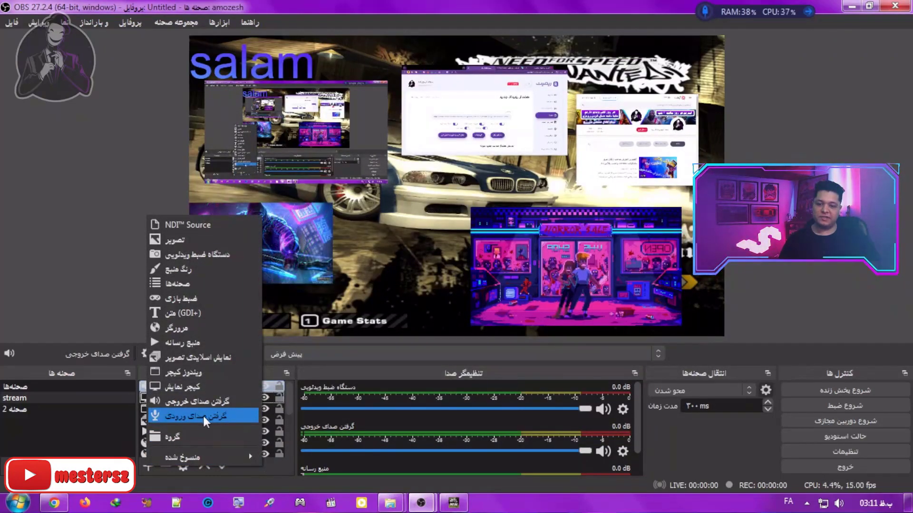
left_click(227, 417)
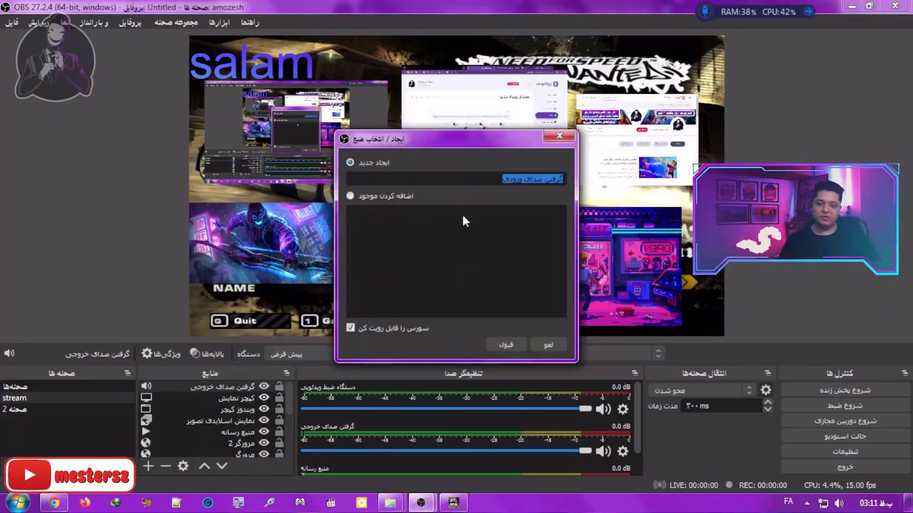
left_click(505, 345)
left_click(276, 93)
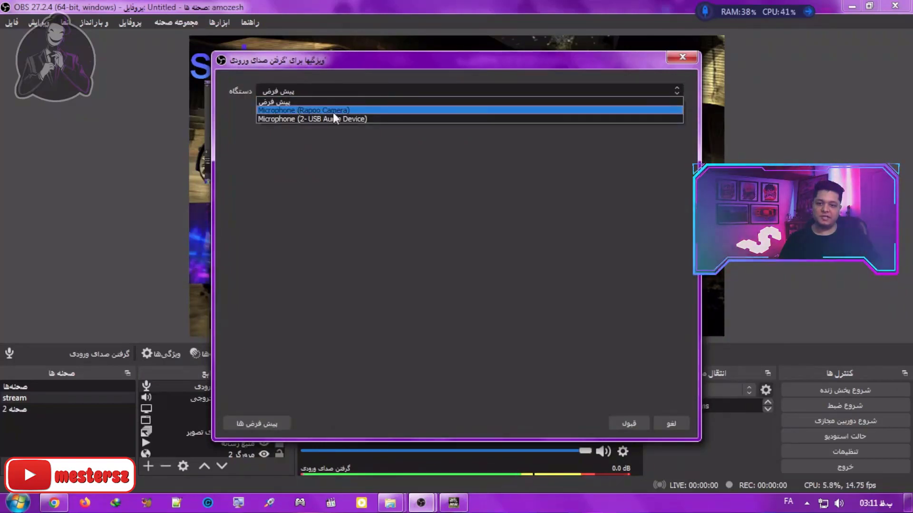
left_click(304, 110)
left_click(626, 423)
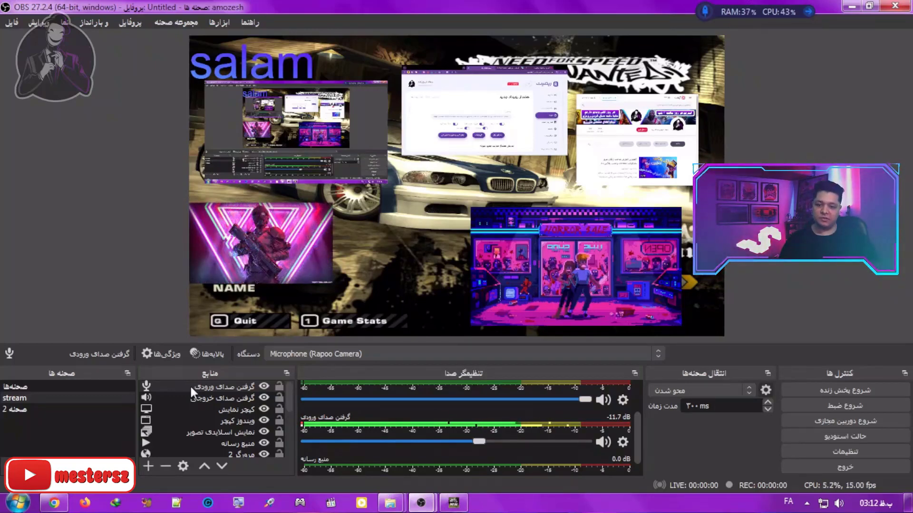
Step: Set the audio input capture's volume to about -12.2 dB in the mixer, then mute and unmute it
left_click(190, 384)
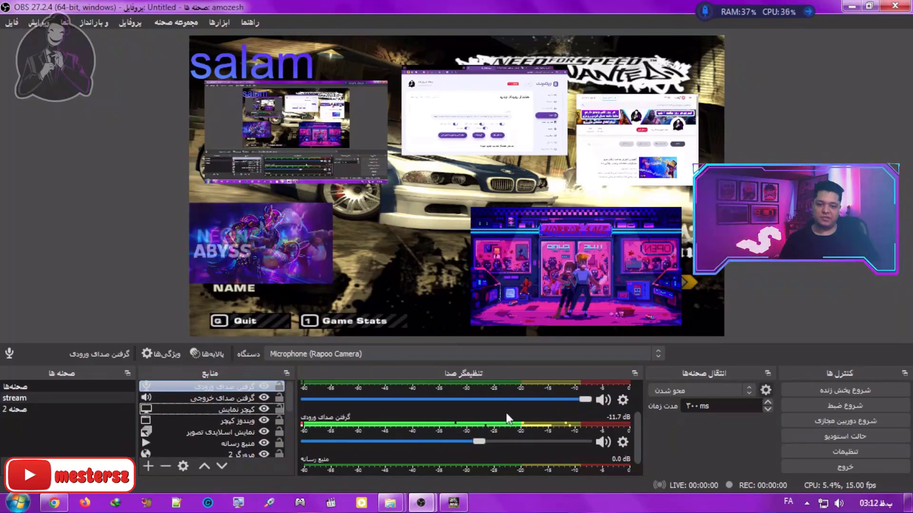
scroll(635, 383, "up", 2)
mouse_move(636, 383)
left_mouse_down()
mouse_move(633, 404)
mouse_move(632, 383)
left_mouse_up()
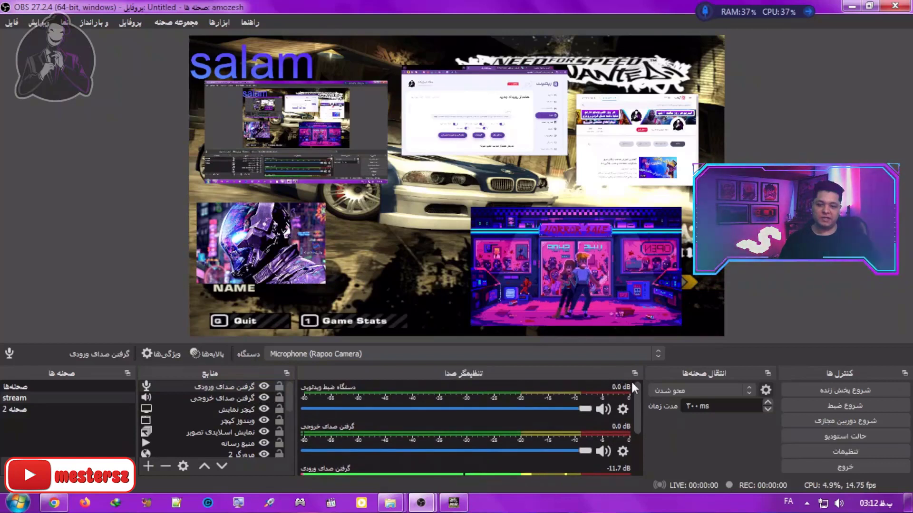
left_click_drag(631, 384, 626, 423)
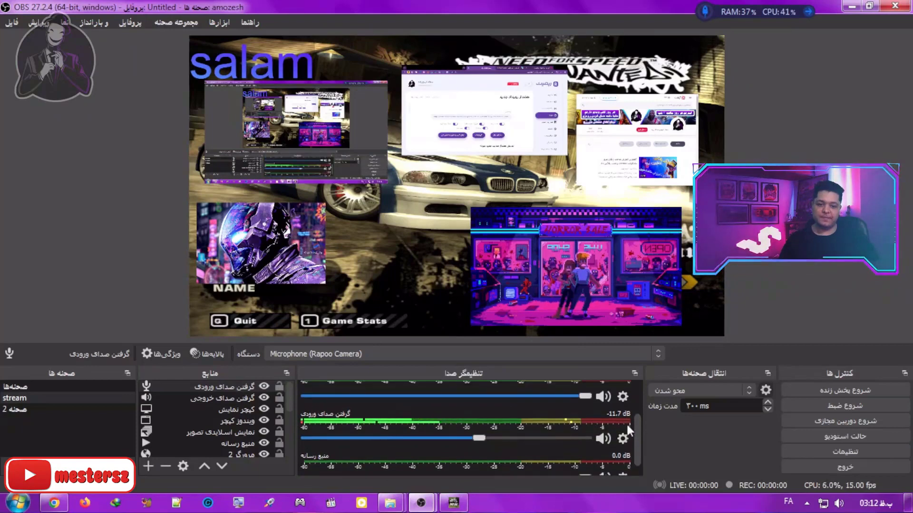
mouse_move(481, 438)
left_mouse_down()
mouse_move(444, 439)
mouse_move(547, 444)
mouse_move(471, 447)
mouse_move(484, 448)
left_mouse_up()
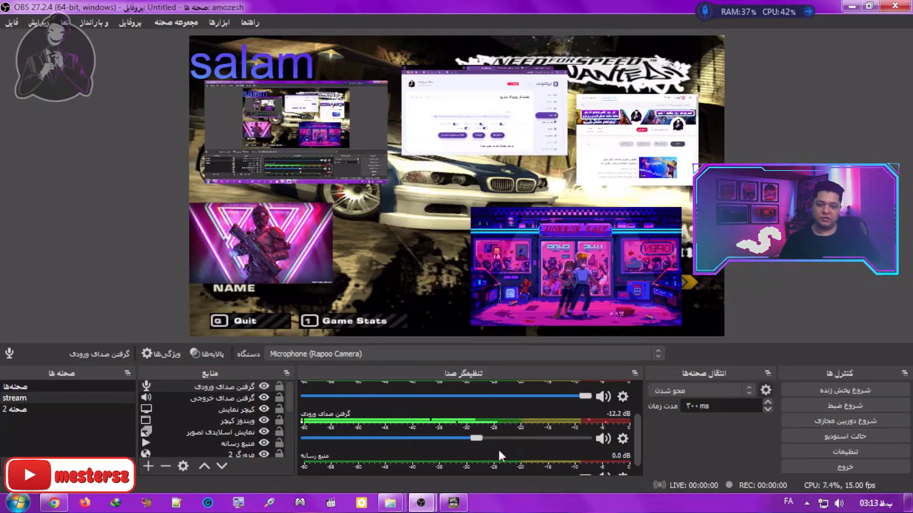
left_click(602, 440)
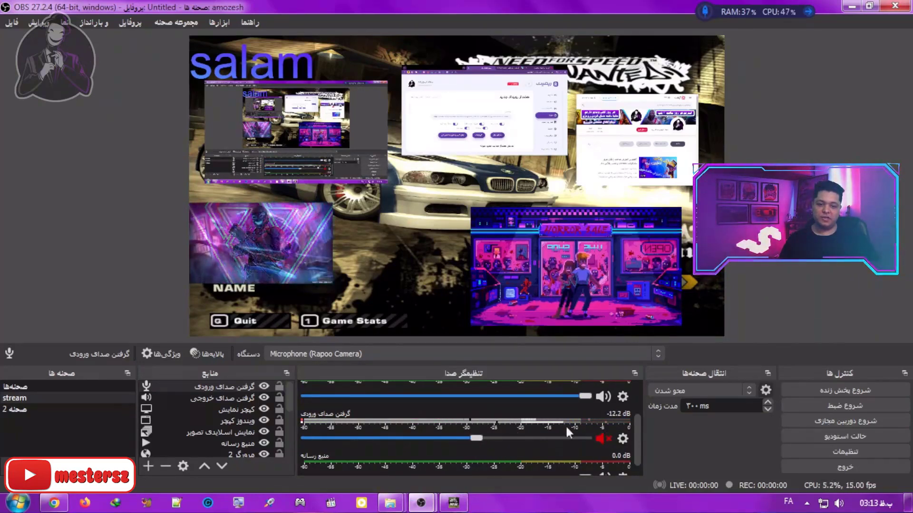
left_click(602, 437)
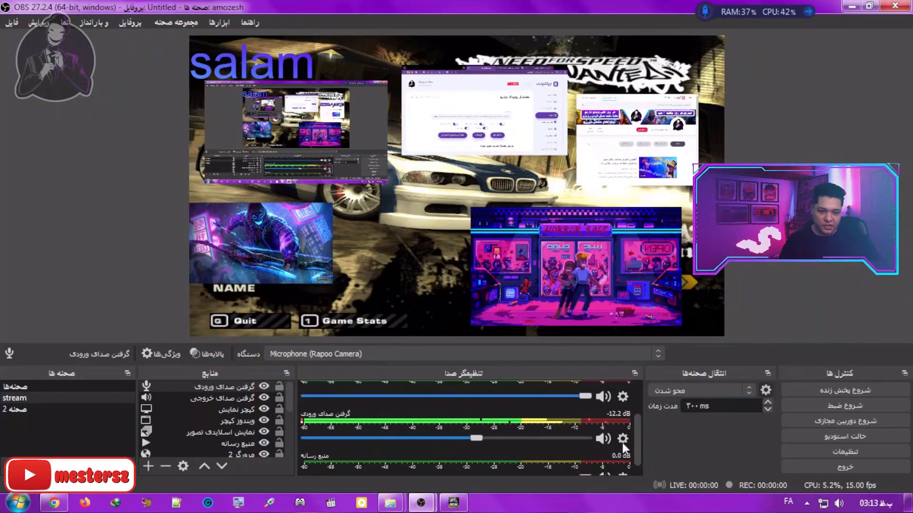
Step: Open the audio input capture's filters and add a noise suppression filter with its default name
left_click(623, 439)
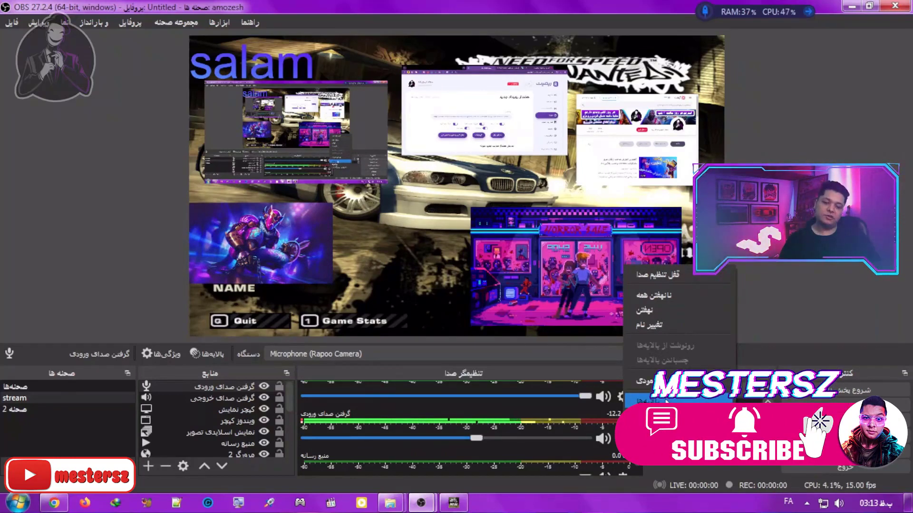
left_click(661, 401)
left_click_drag(358, 21, 366, 273)
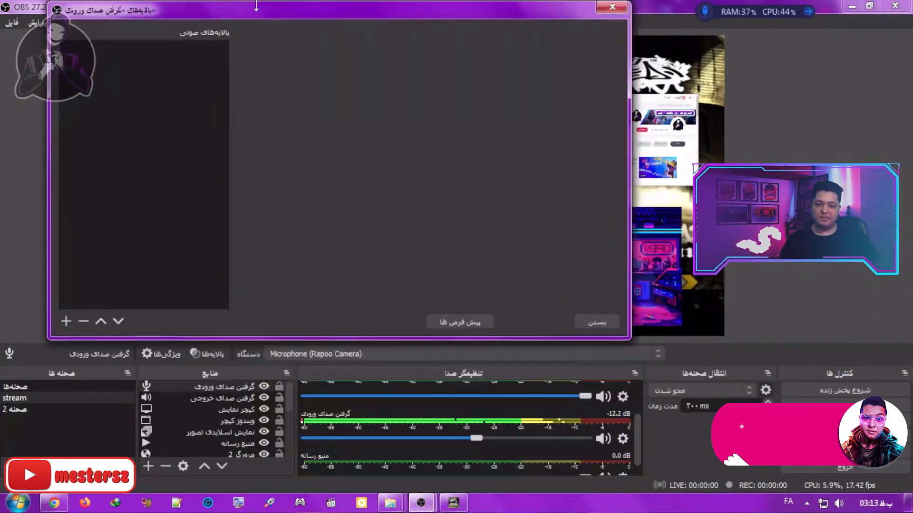
left_click(66, 321)
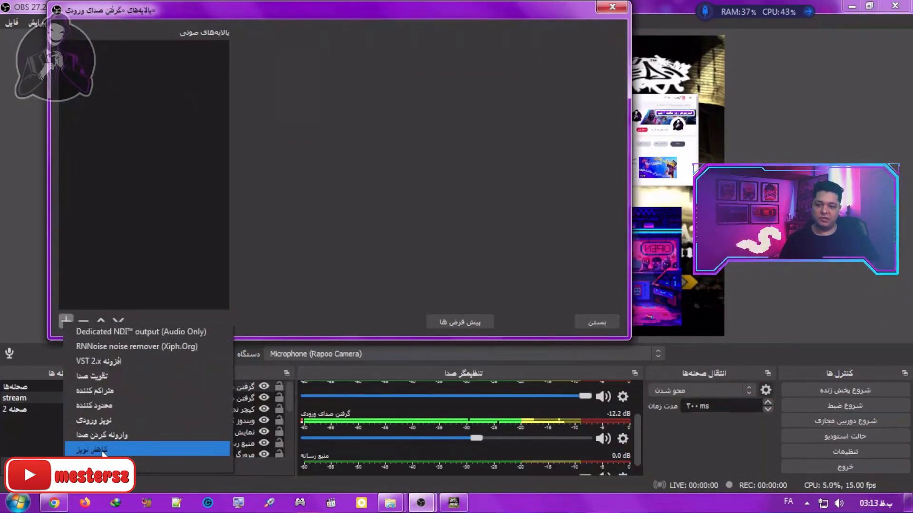
left_click(109, 451)
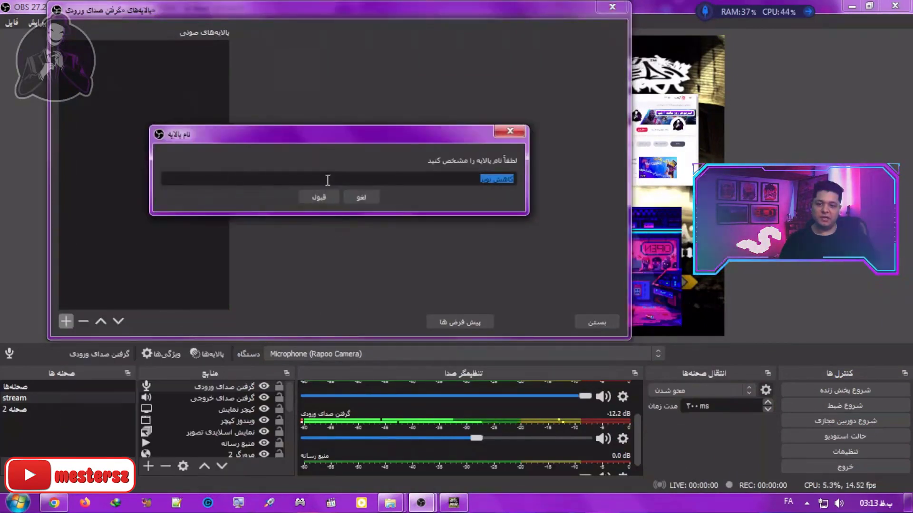
left_click(319, 197)
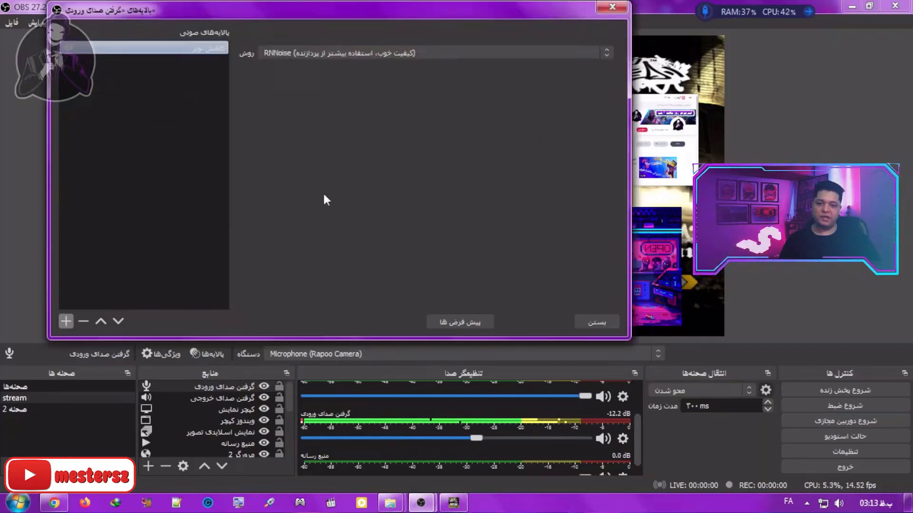
Step: Compare the Speex and RNNoise noise suppression methods, keep RNNoise and close the filters window
left_click(288, 51)
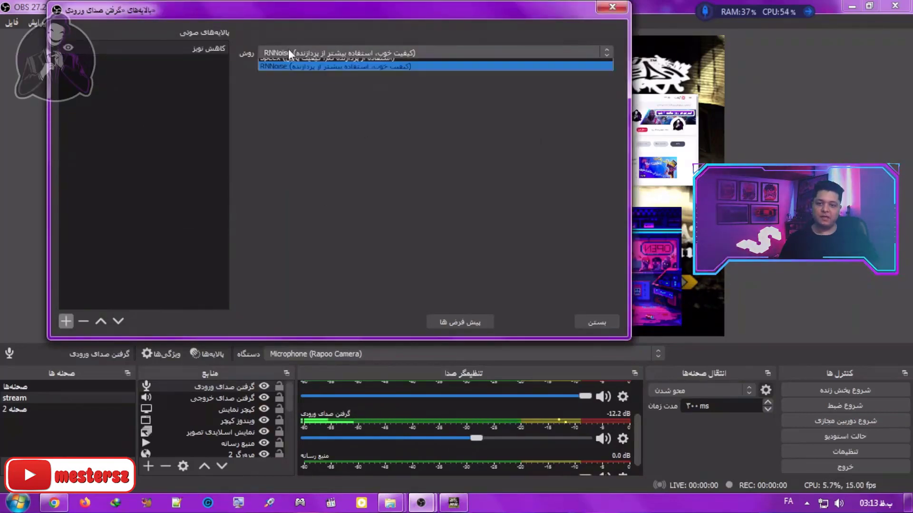
left_click(299, 31)
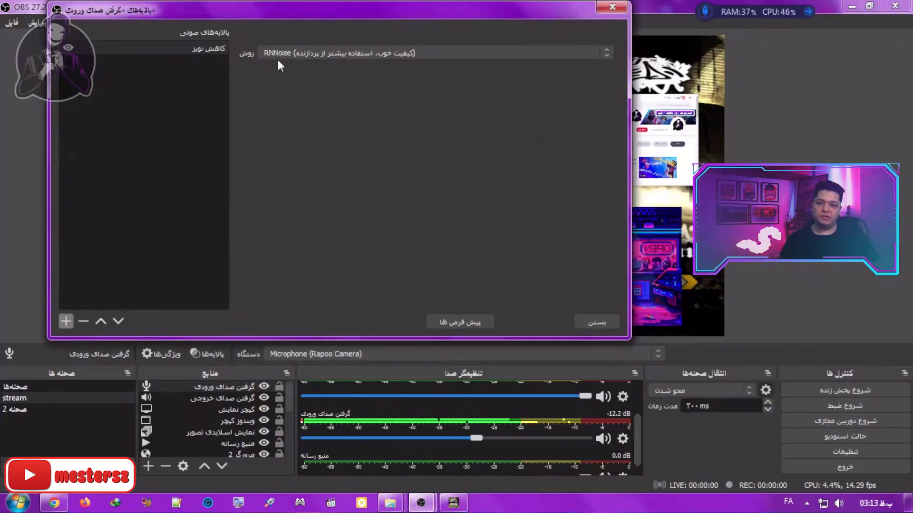
left_click(291, 53)
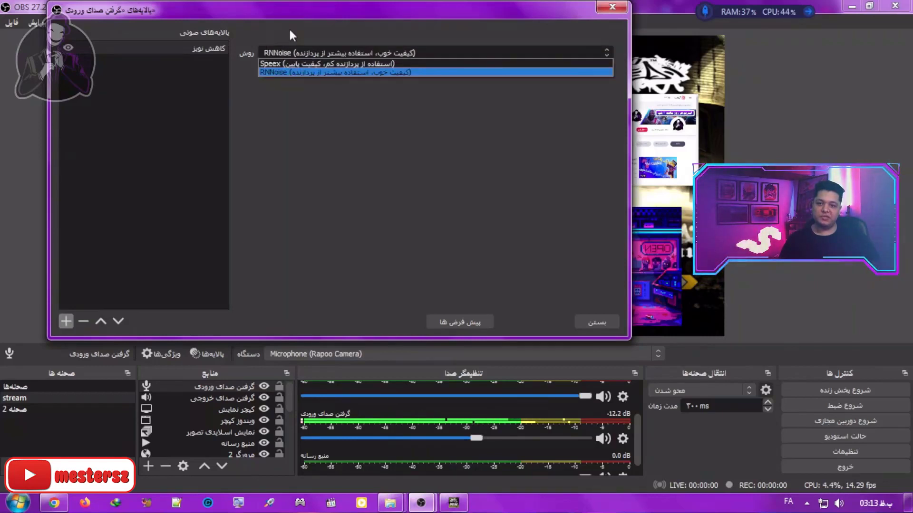
left_click(289, 28)
left_click(289, 48)
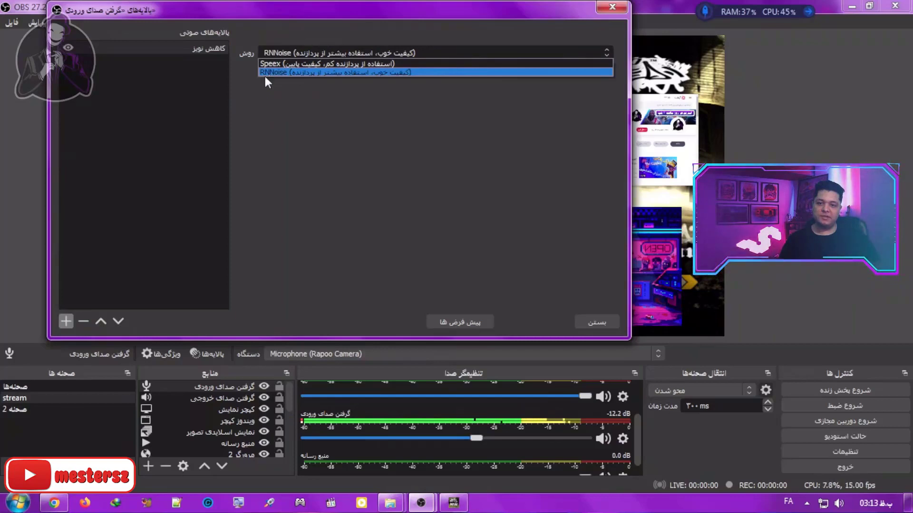
left_click(294, 95)
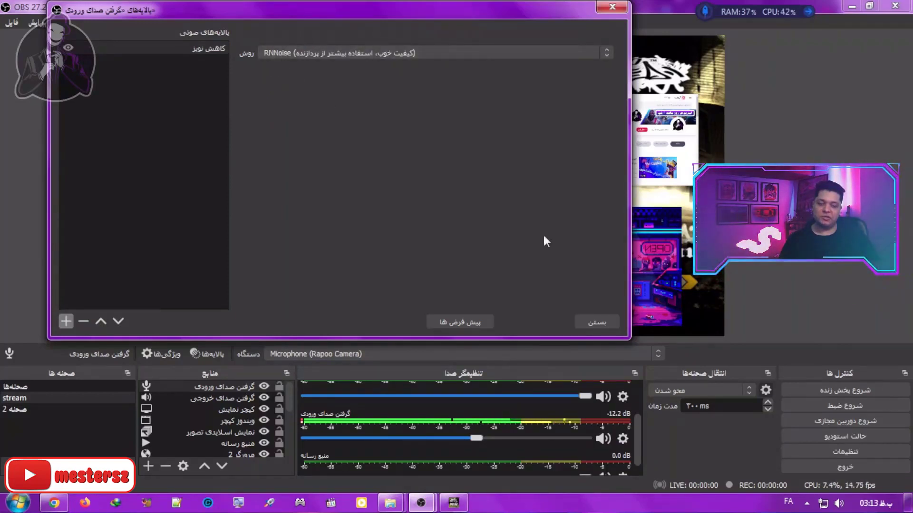
left_click(595, 322)
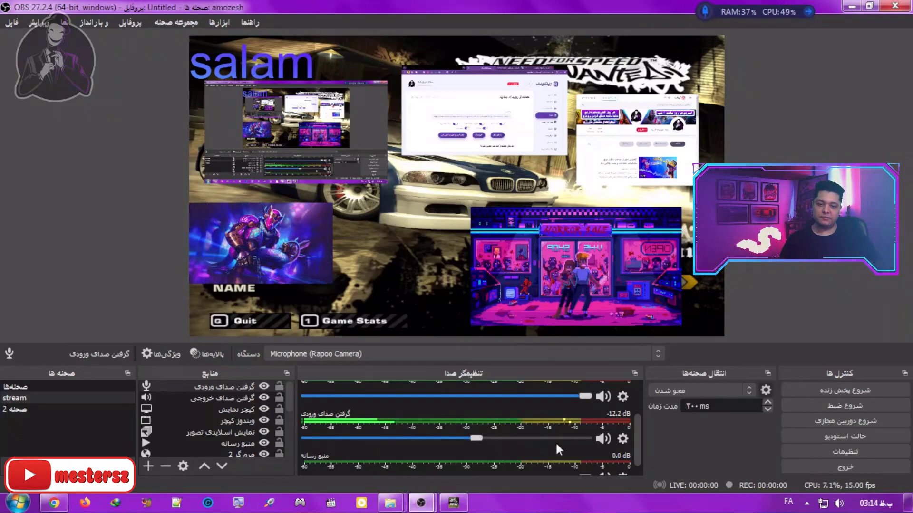
Step: Check the microphone devices offered in the audio input capture's properties and cancel without changing the device
left_click(622, 438)
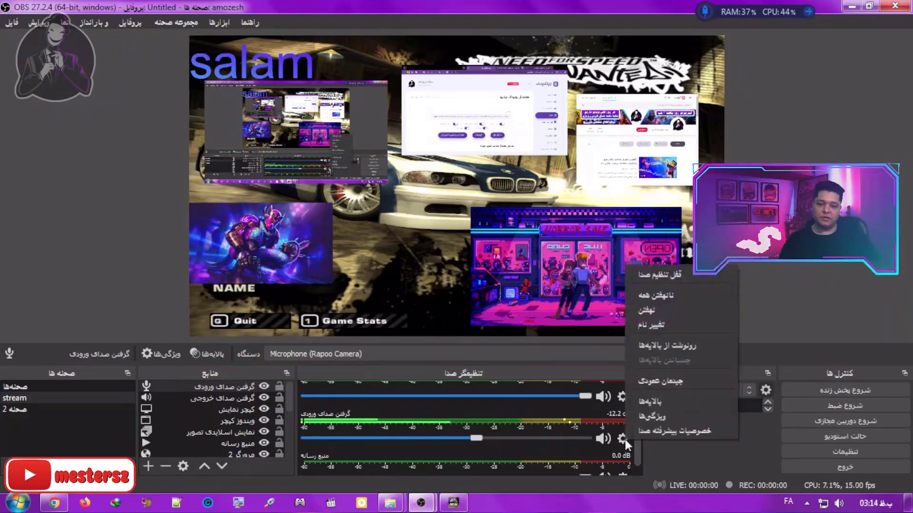
left_click(669, 417)
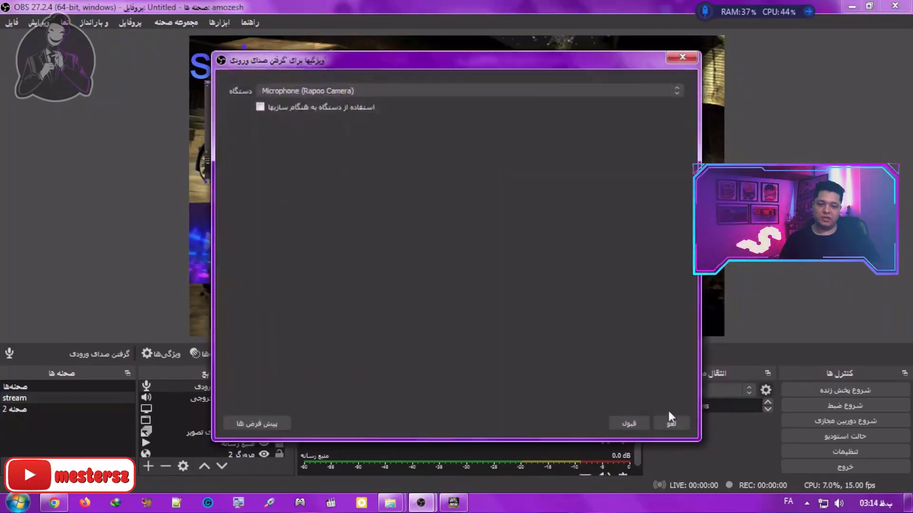
left_click(324, 90)
left_click(324, 74)
left_click(313, 90)
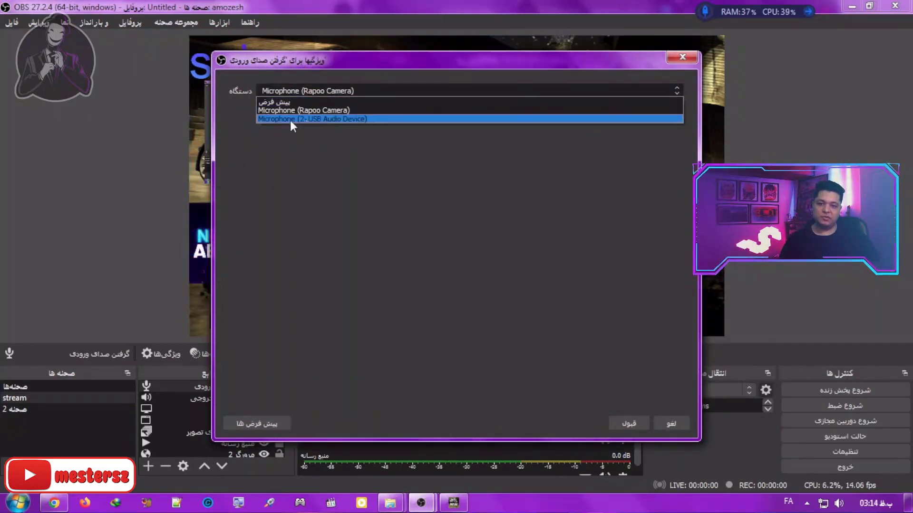
left_click(341, 142)
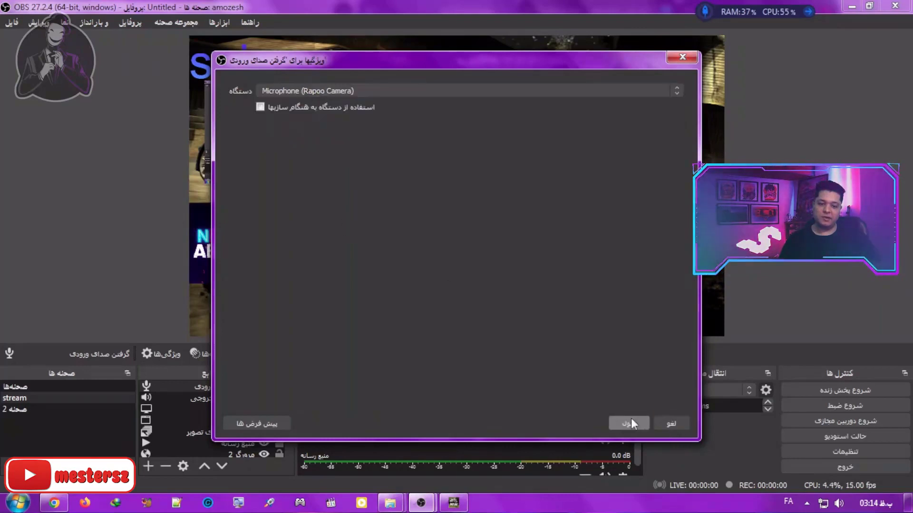
left_click(675, 423)
Step: Open the advanced audio properties and examine the audio monitoring options for the audio input capture
right_click(644, 442)
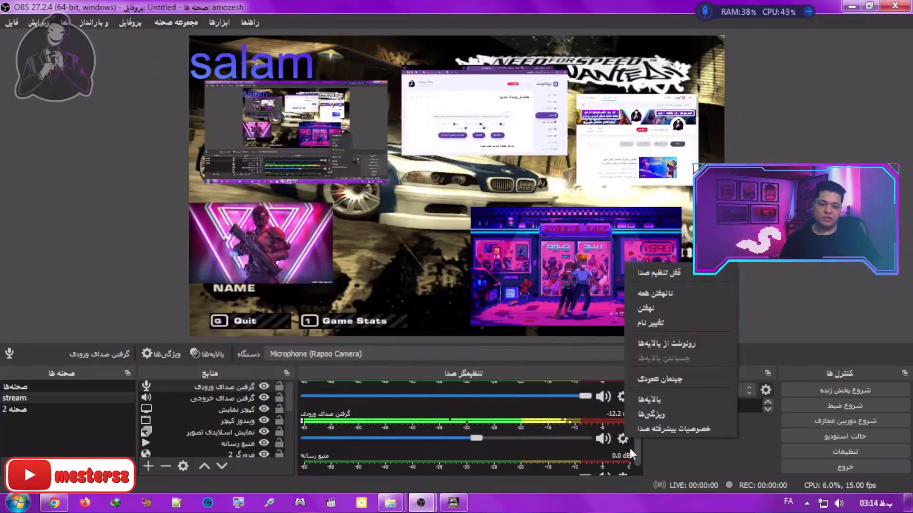
left_click(652, 427)
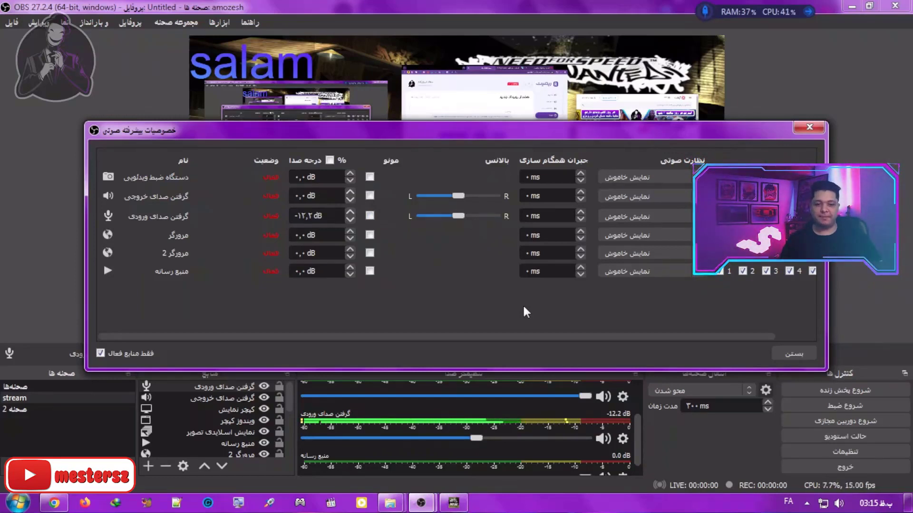
left_click(625, 216)
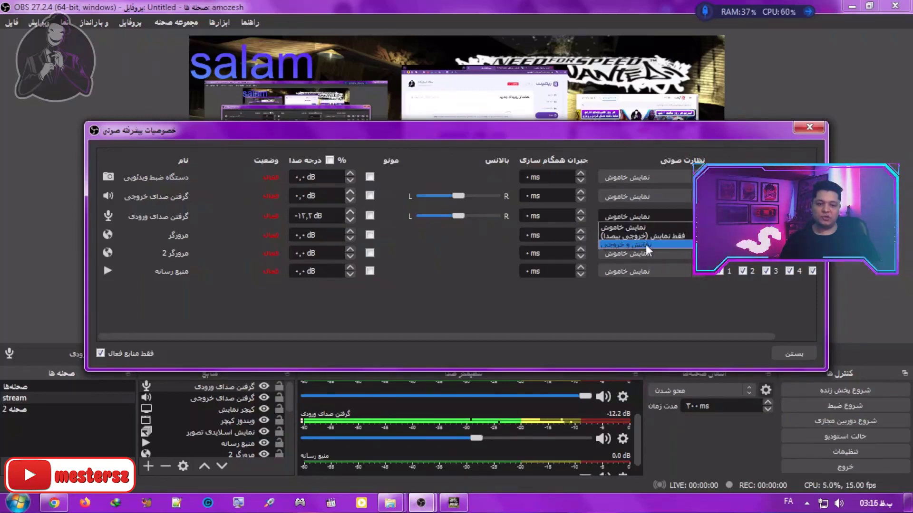
left_click(626, 130)
left_click(636, 218)
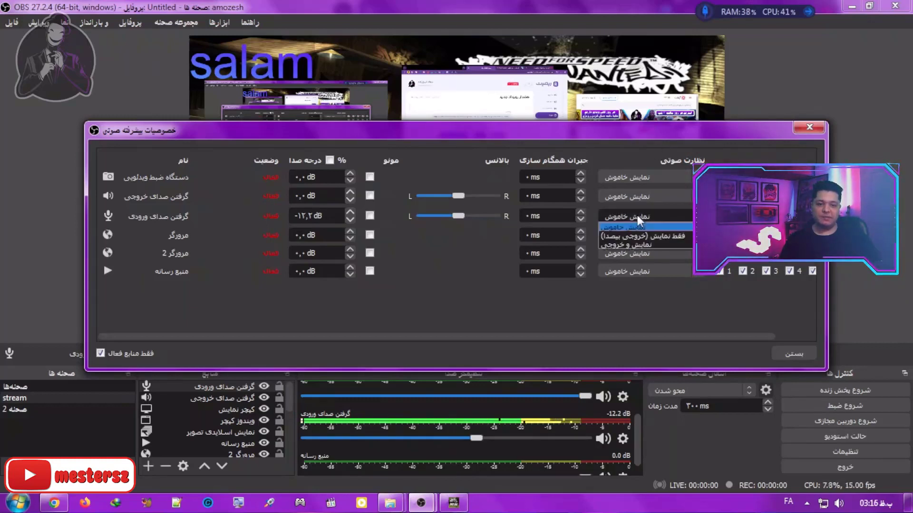
left_click(617, 140)
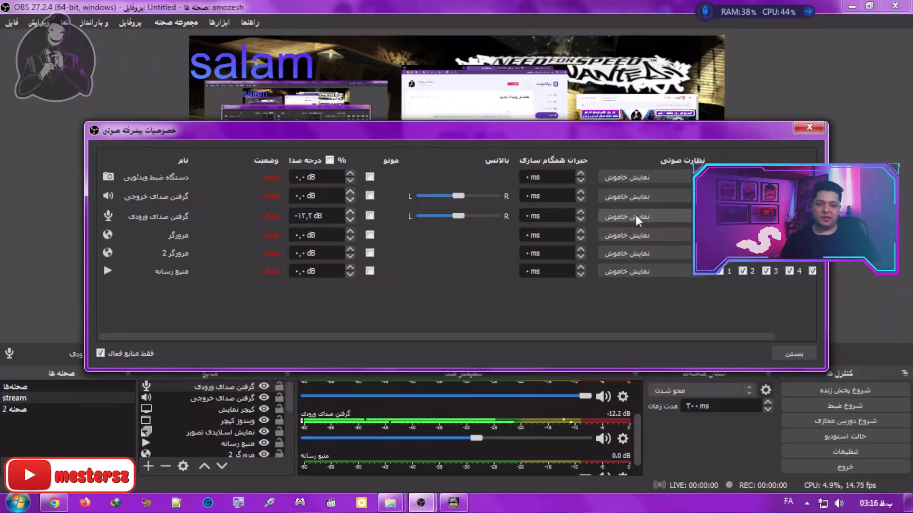
Step: Try the Monitor and Output mode on the audio input capture, then set its monitoring back to Monitor Off
scroll(636, 217, "down", 2)
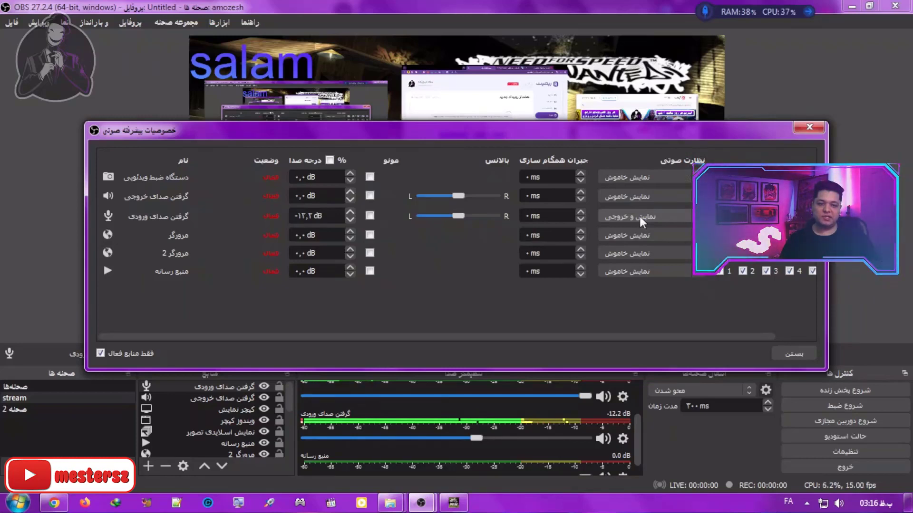
left_click(640, 216)
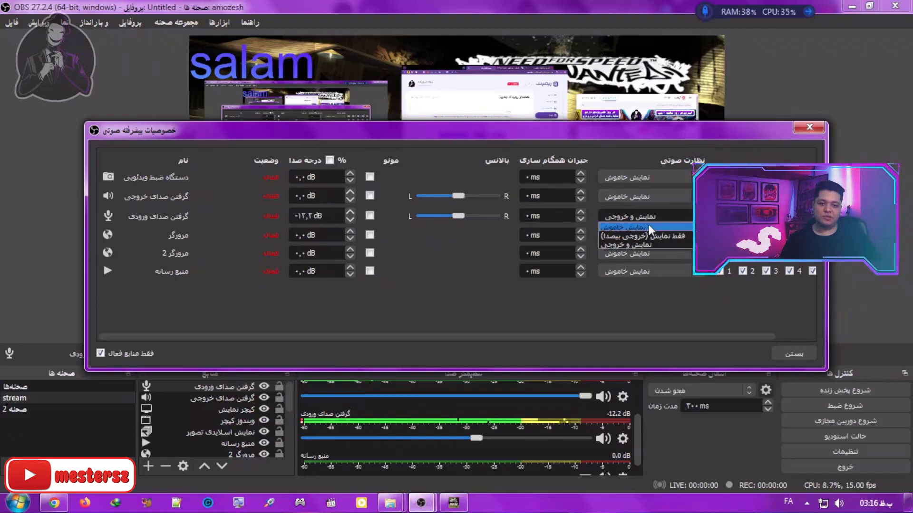
left_click(648, 226)
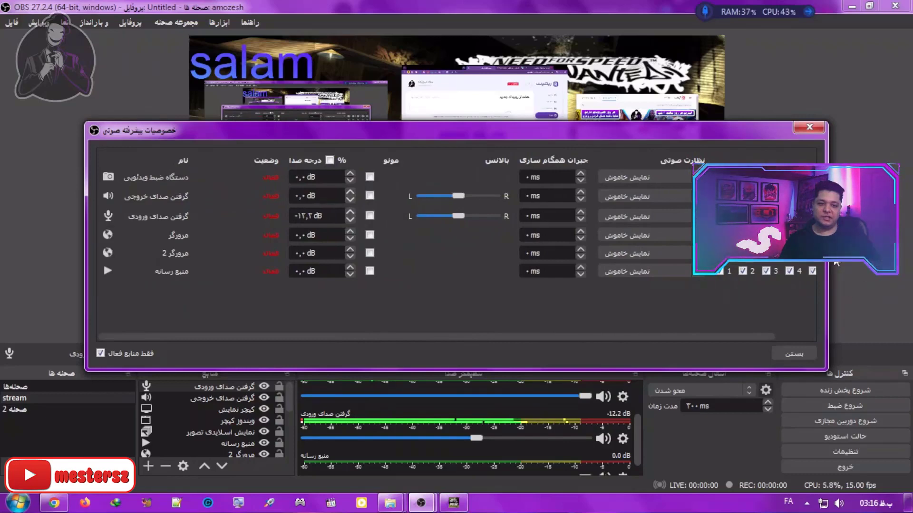
Step: Widen and reposition the advanced audio properties window to view the track columns, then close it
left_click_drag(827, 276, 910, 285)
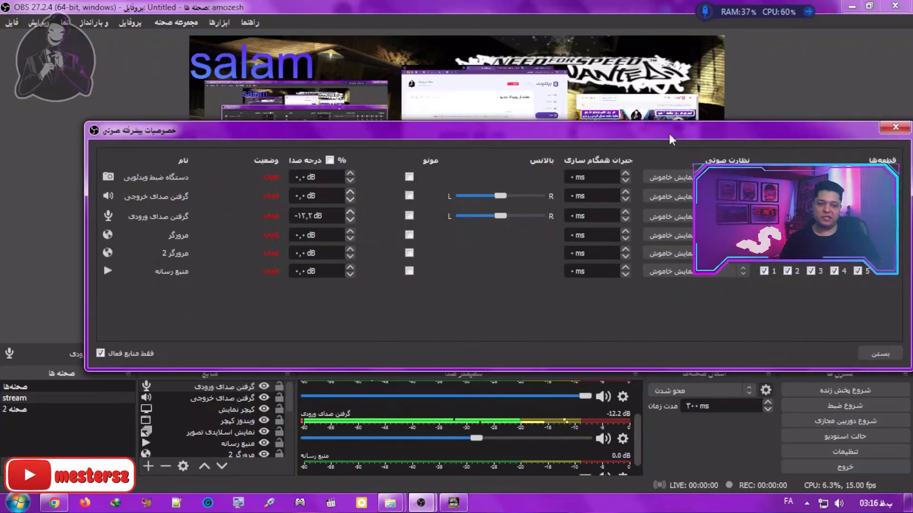
left_click_drag(670, 138, 592, 114)
key("Escape")
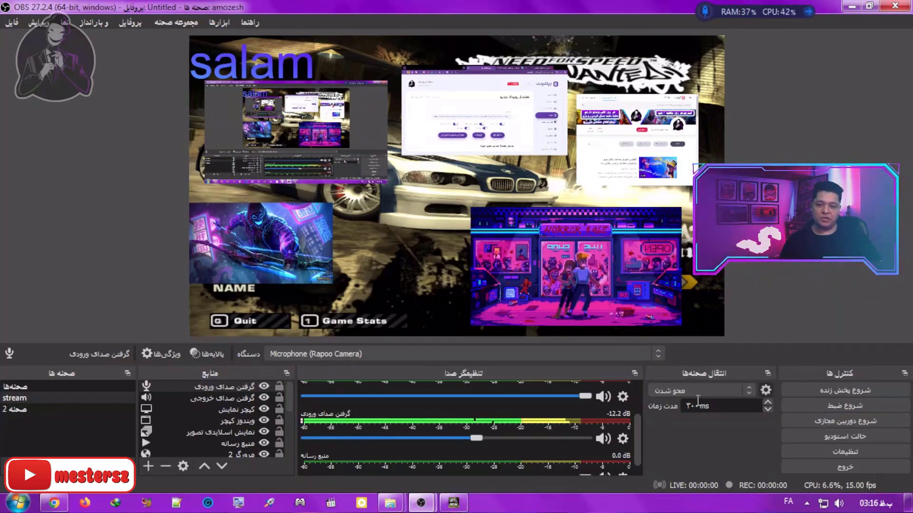
Step: Switch between the scene 2 and stream scenes to view the current fade transition, ending on stream
left_click(35, 408)
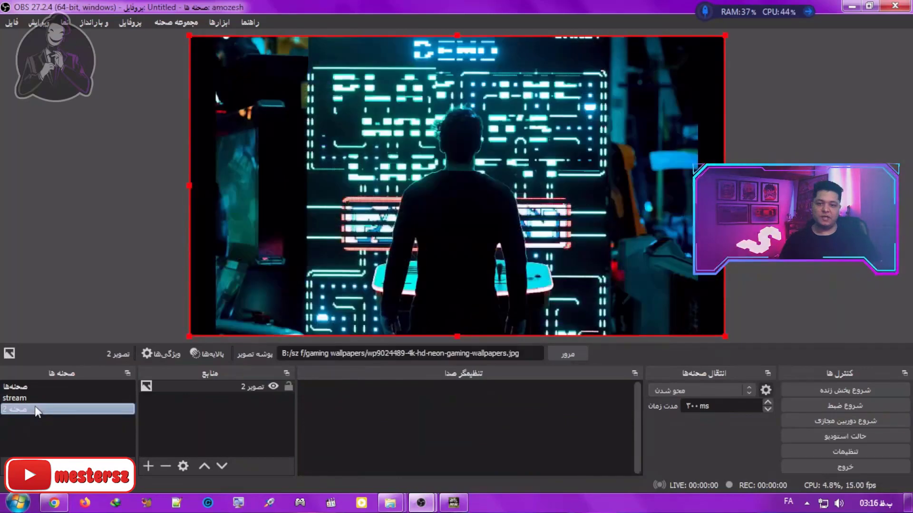
left_click(39, 402)
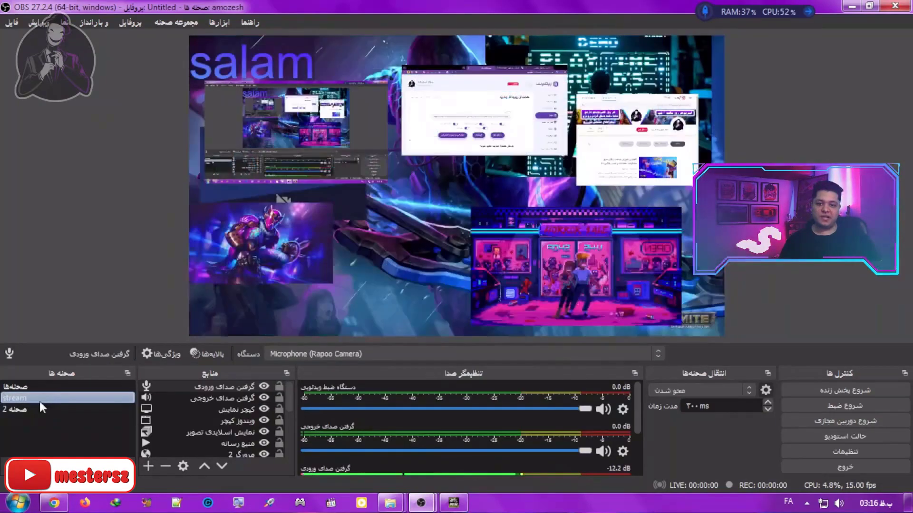
left_click(39, 407)
left_click(39, 402)
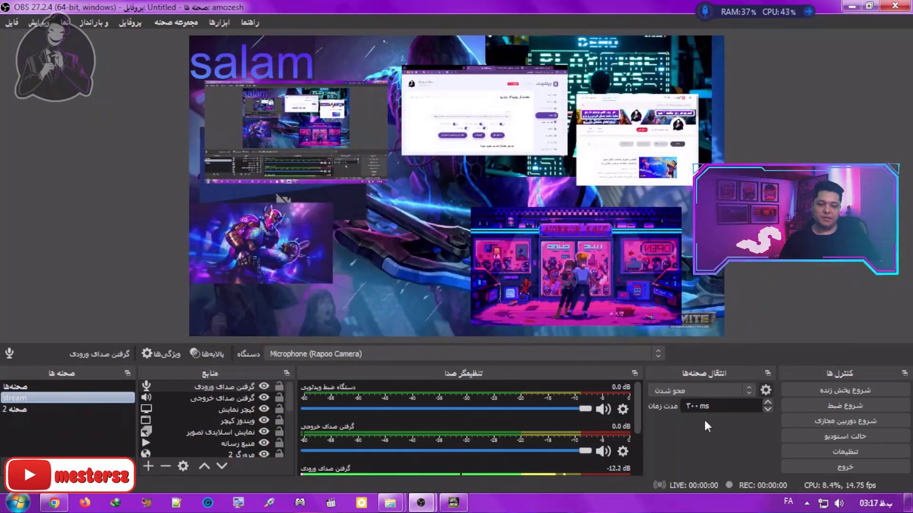
Step: Add a Stinger scene transition with the default name, using the video 2_2.mp4 and audio monitoring set to Monitor and Output
left_click(708, 388)
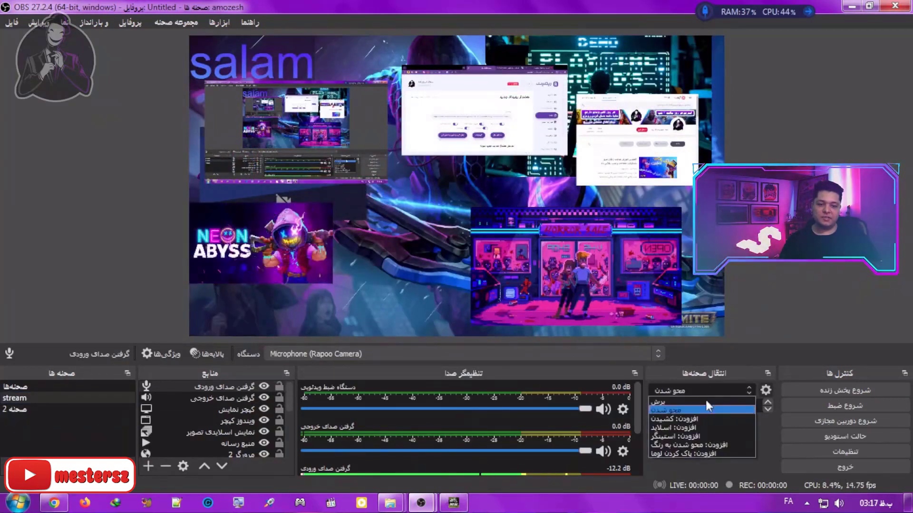
left_click(698, 434)
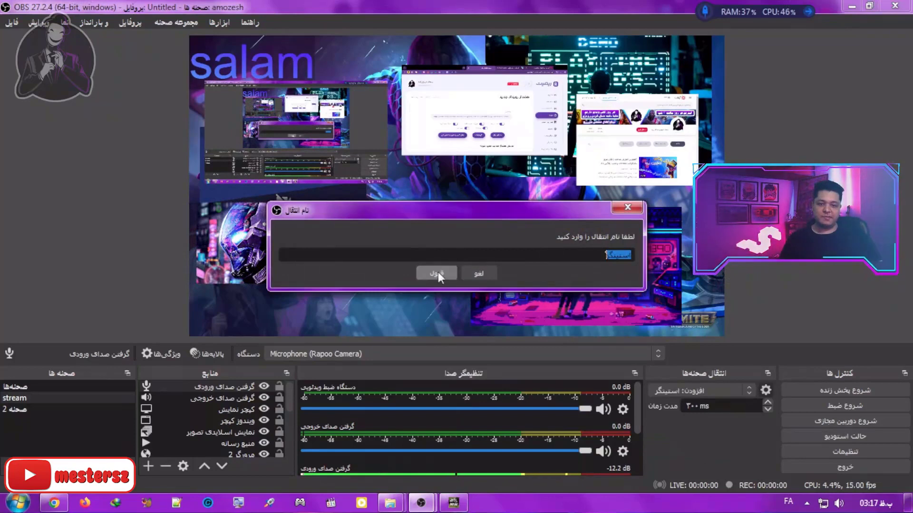
left_click(435, 272)
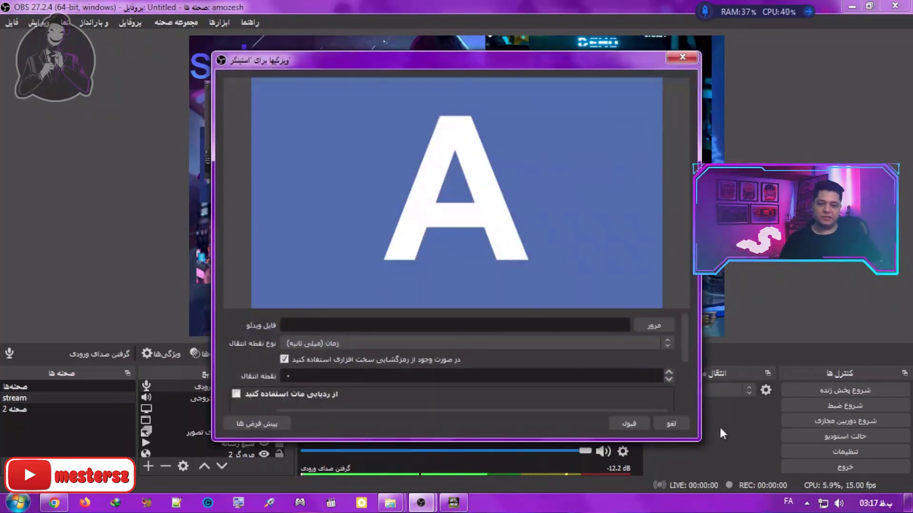
left_click_drag(642, 310, 642, 134)
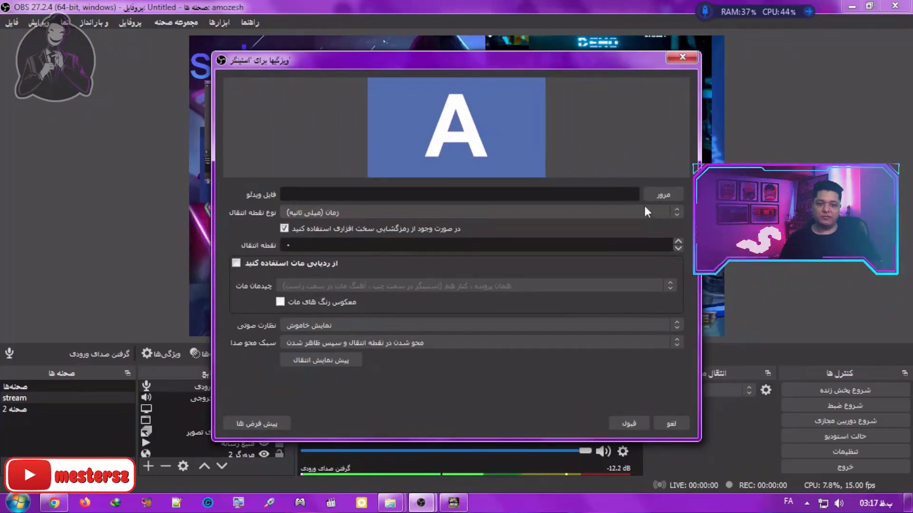
left_click(667, 194)
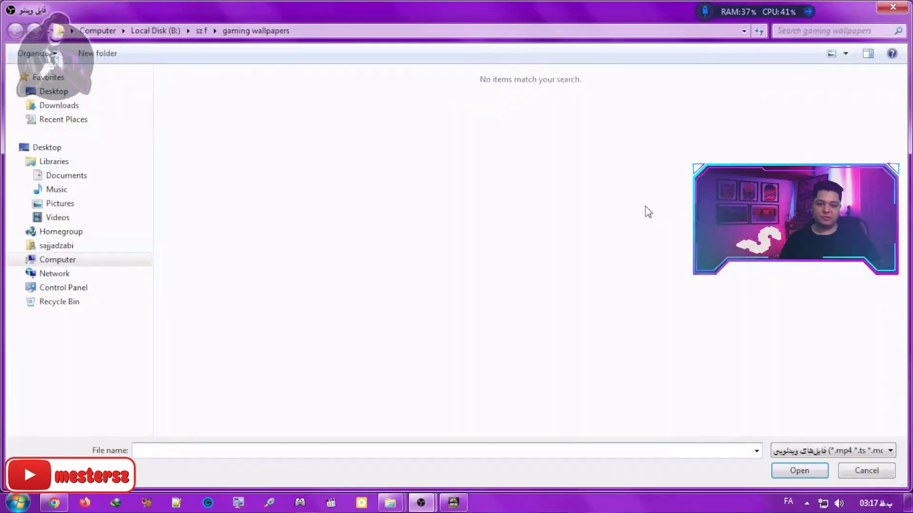
left_click(654, 115)
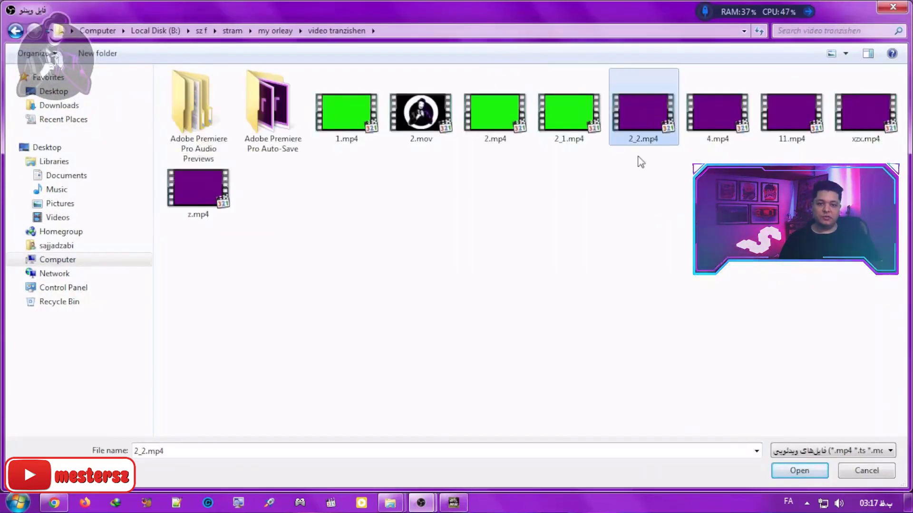
double_click(643, 108)
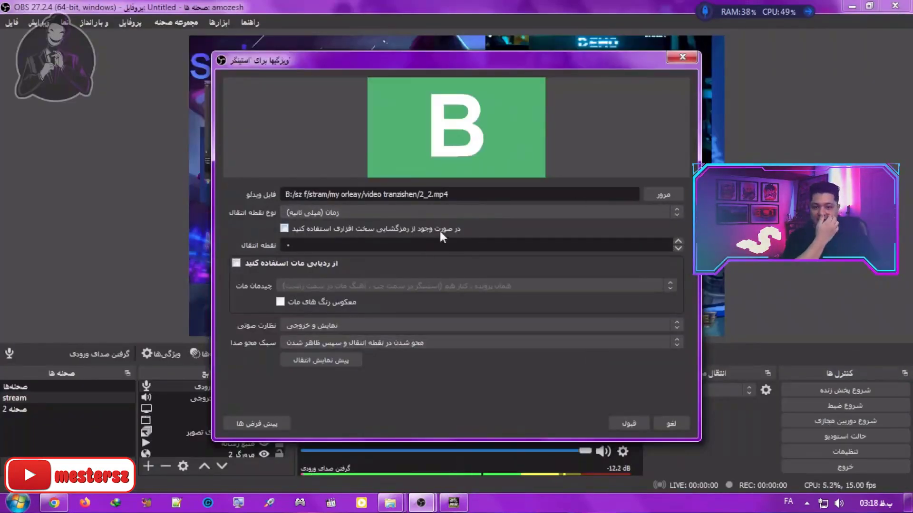
Step: Turn off hardware decoding for the stinger, preview the transition with and without it, and accept the properties
left_click(290, 230)
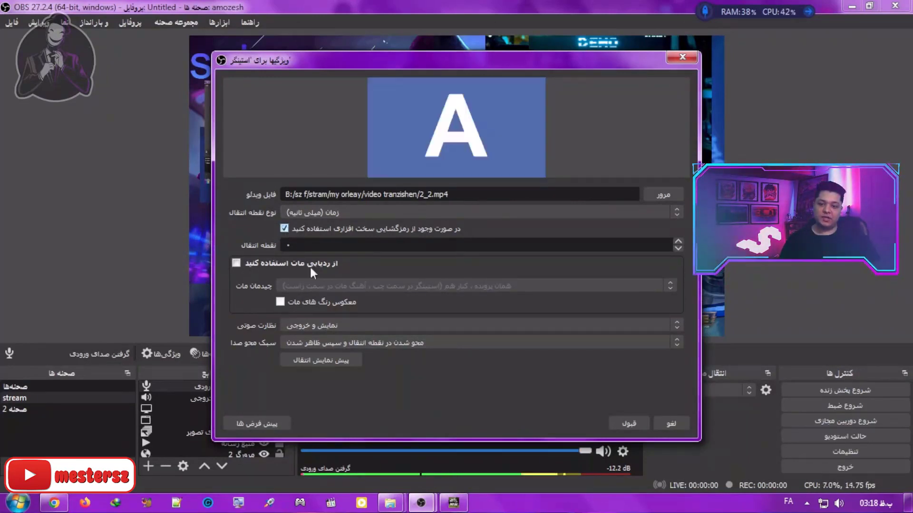
left_click(333, 360)
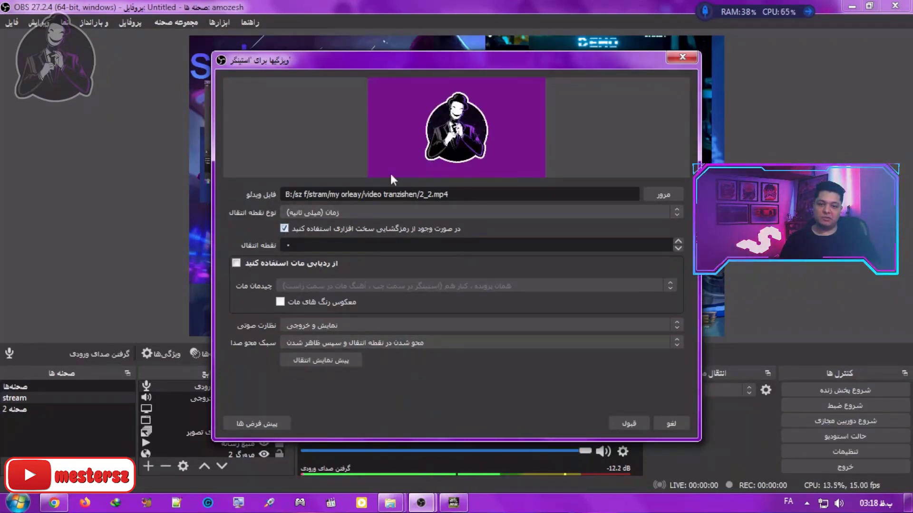
left_click(289, 227)
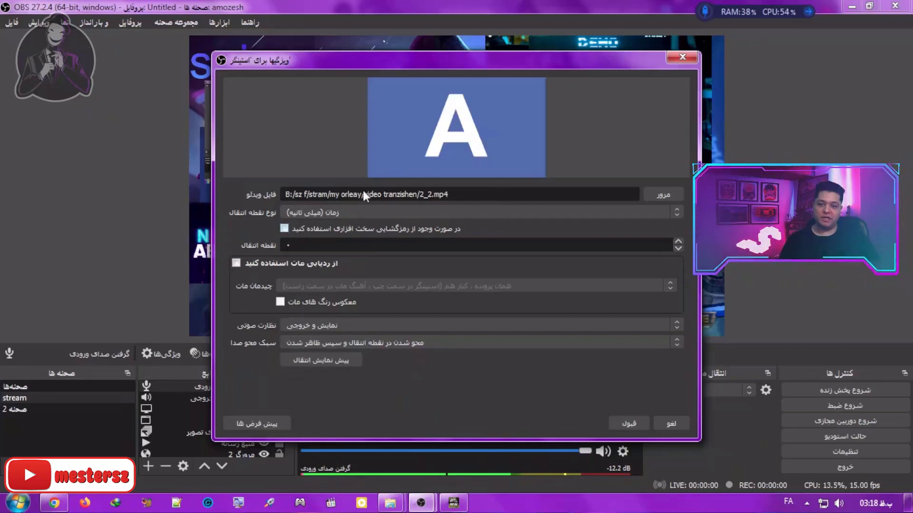
left_click_drag(451, 194, 423, 195)
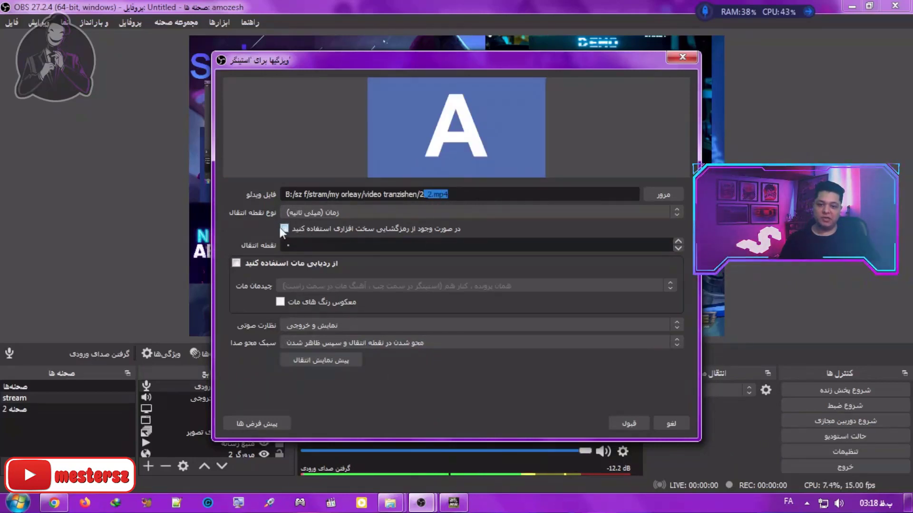
left_click(338, 363)
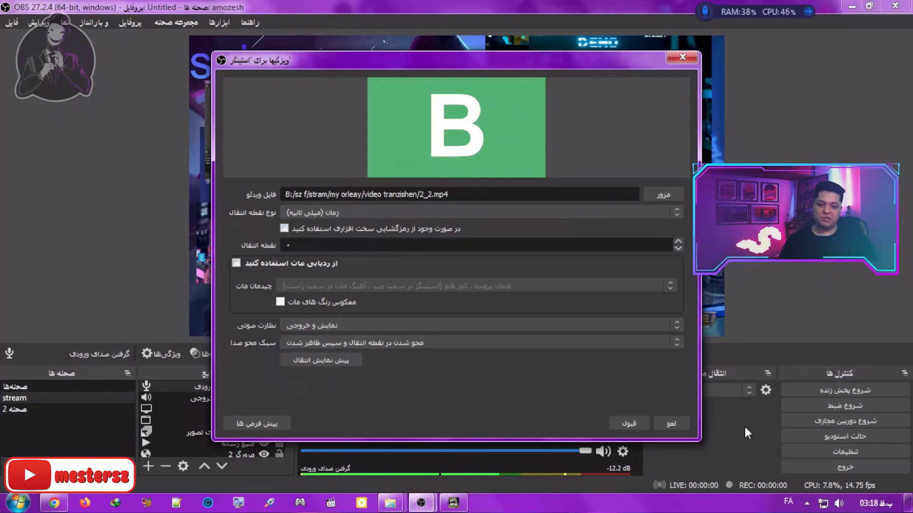
left_click(627, 423)
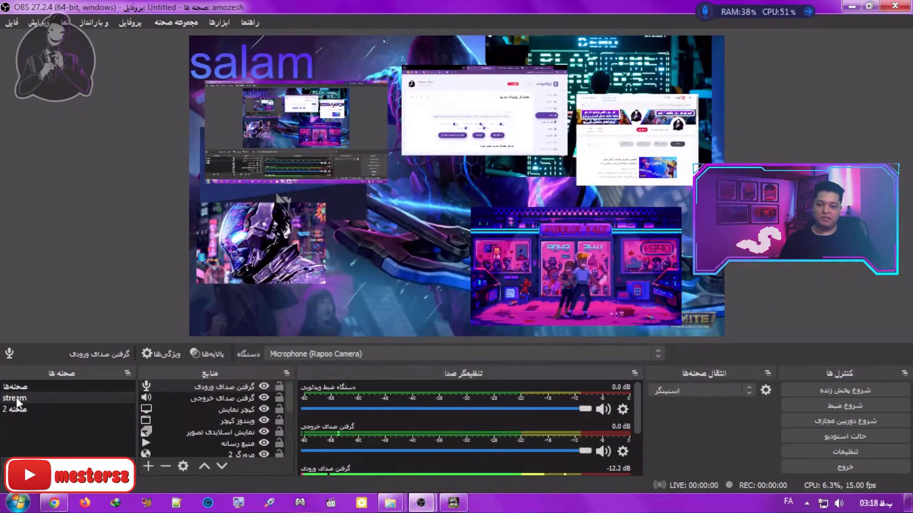
Step: Test the stinger transition by switching to scene 2 and back to the stream scene
left_click(28, 410)
left_click(29, 409)
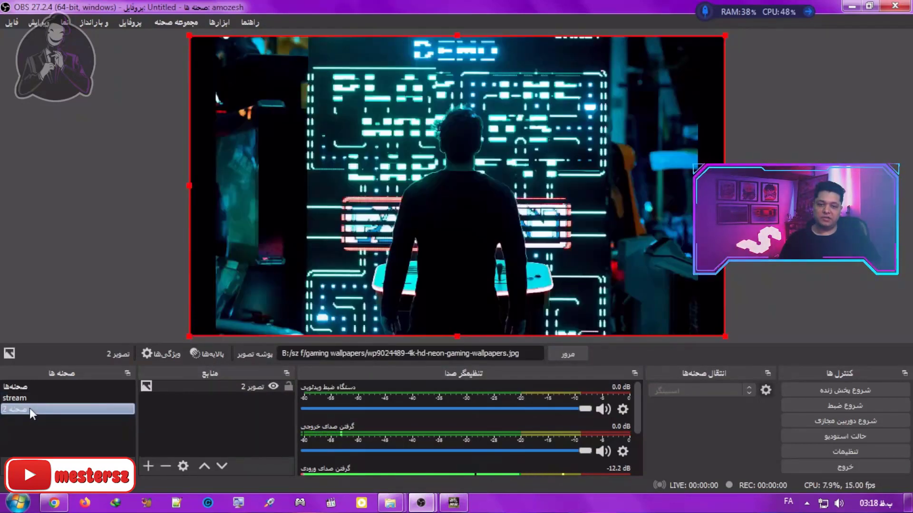
left_click(30, 398)
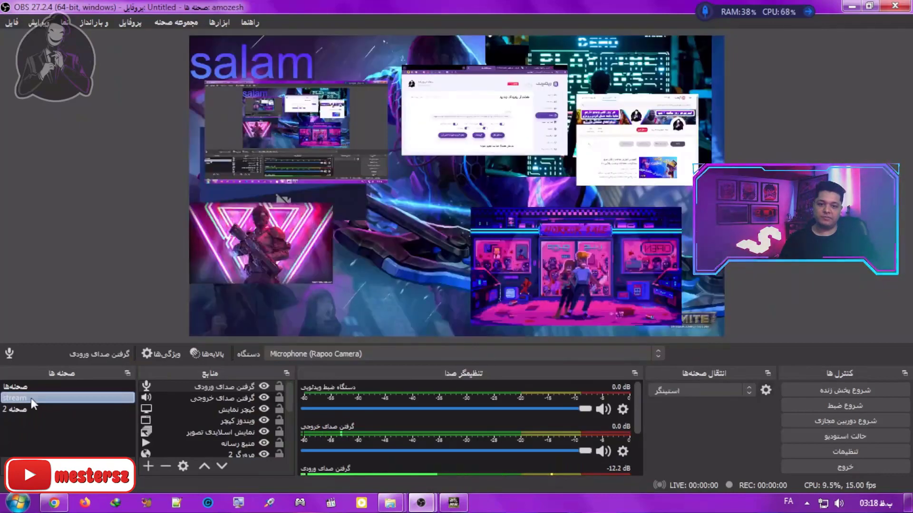
Step: Export the amozesh scene collection as amozesh.json into a new folder created on the Desktop
left_click(130, 23)
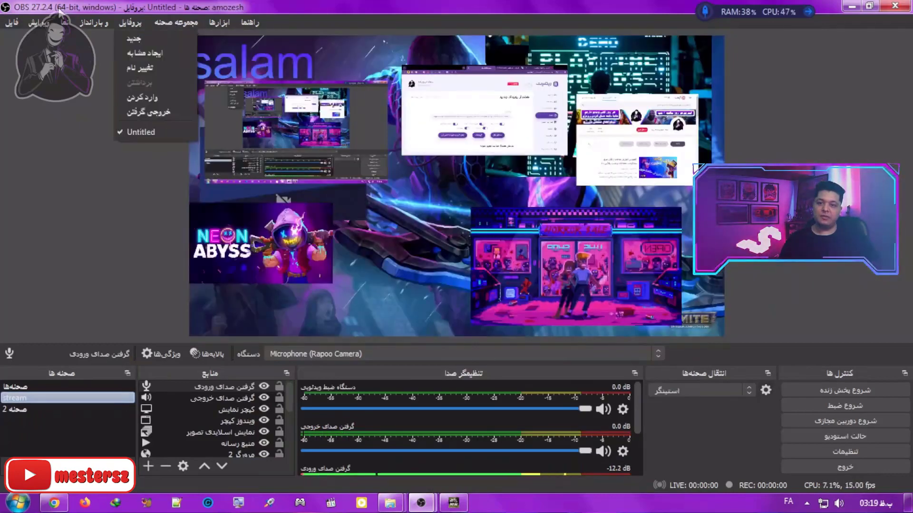
left_click(181, 22)
left_click(182, 21)
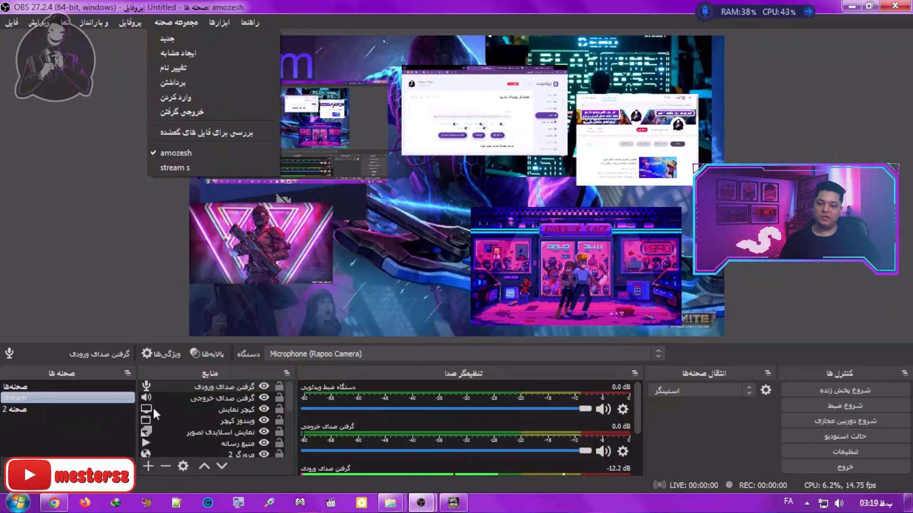
left_click(205, 113)
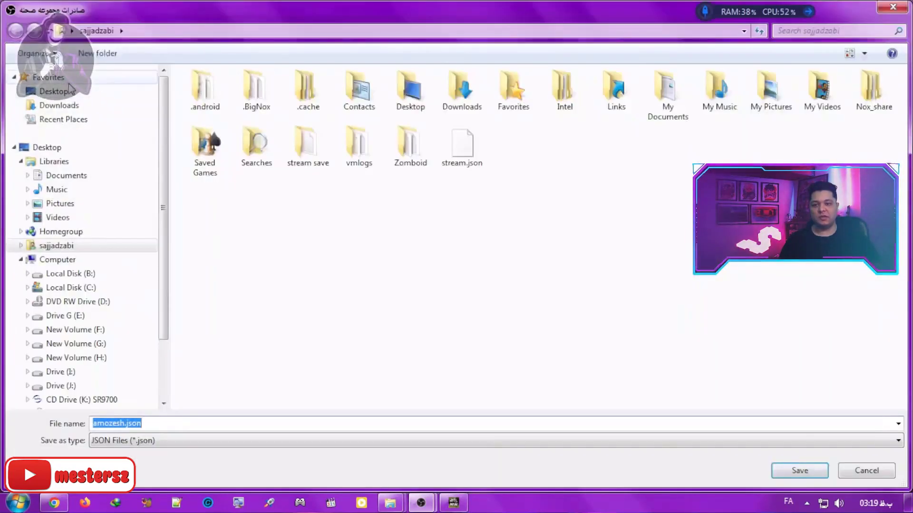
left_click(70, 95)
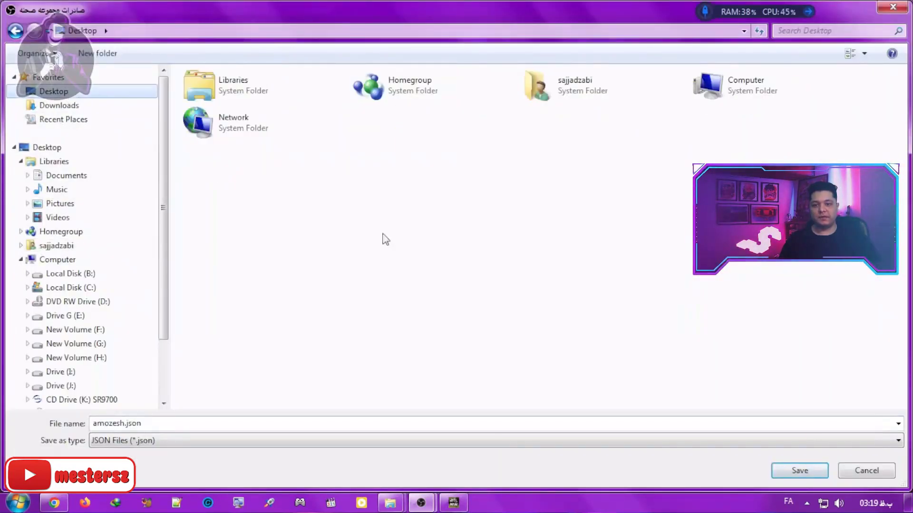
left_click(98, 53)
key("Return")
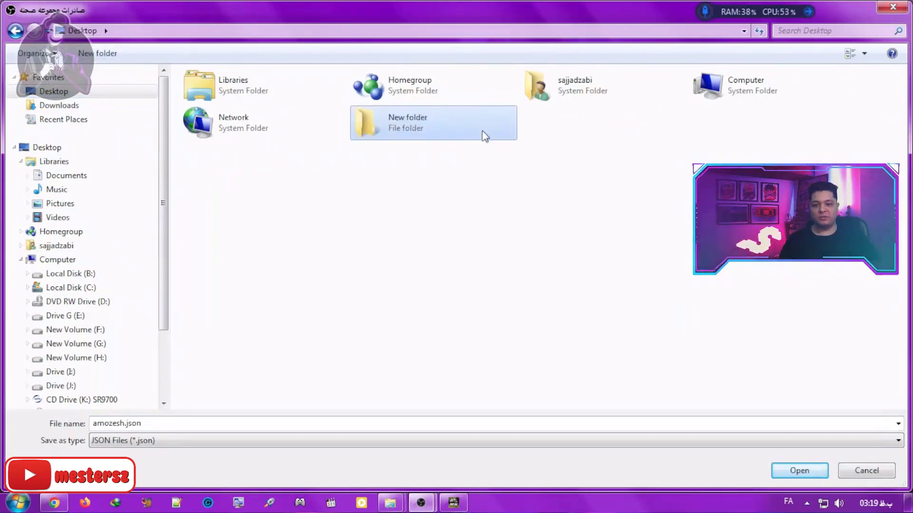
double_click(483, 135)
left_click(792, 471)
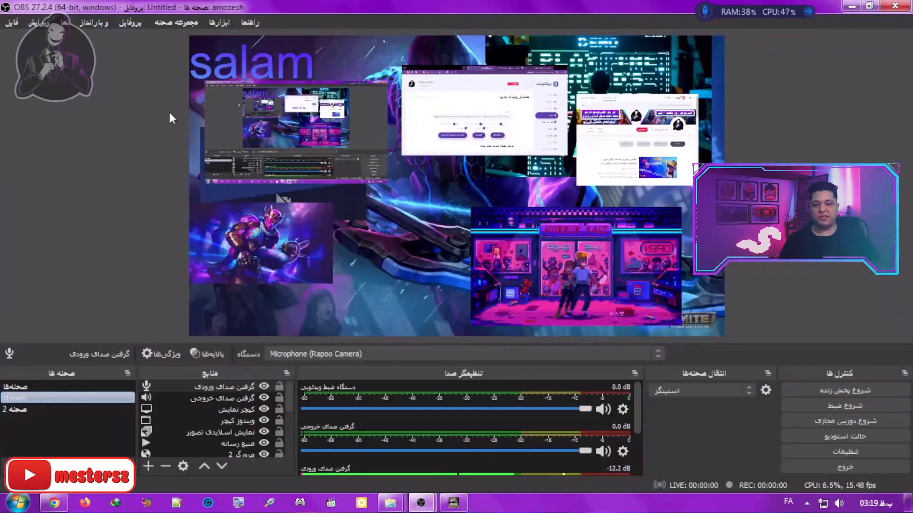
Step: Import the scene collection amozesh.json from the Desktop's New folder and check the list of scene collections
left_click(180, 21)
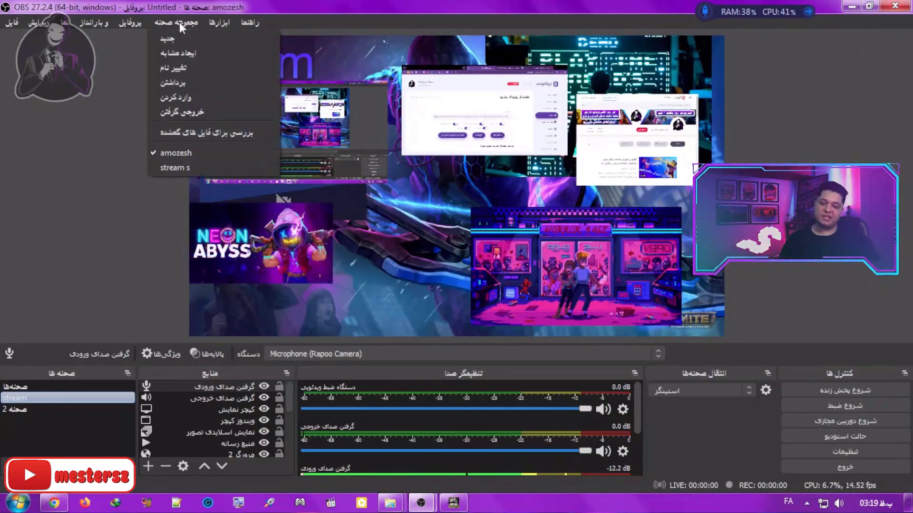
left_click(204, 98)
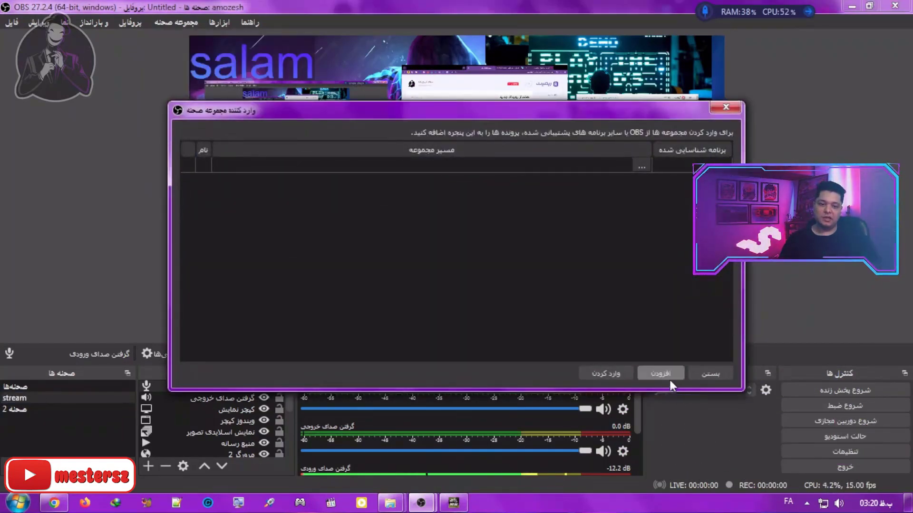
left_click(660, 373)
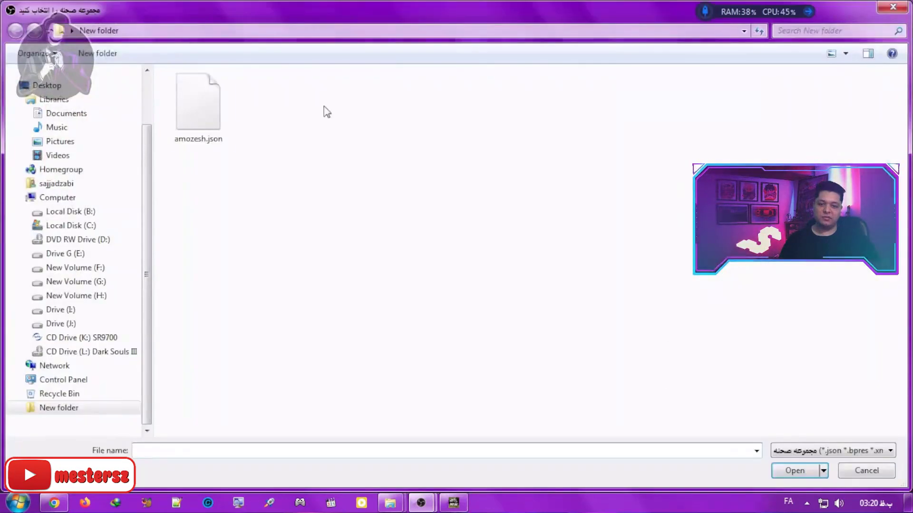
double_click(199, 110)
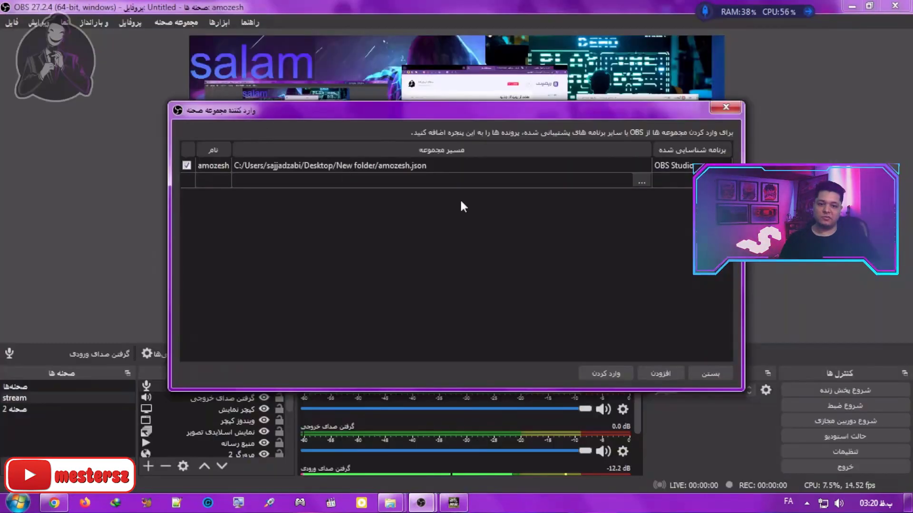
left_click(606, 375)
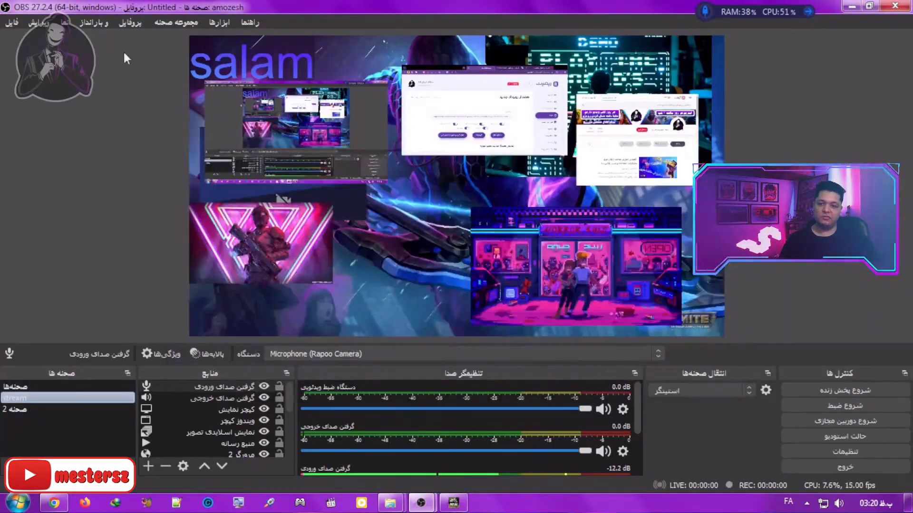
left_click(170, 23)
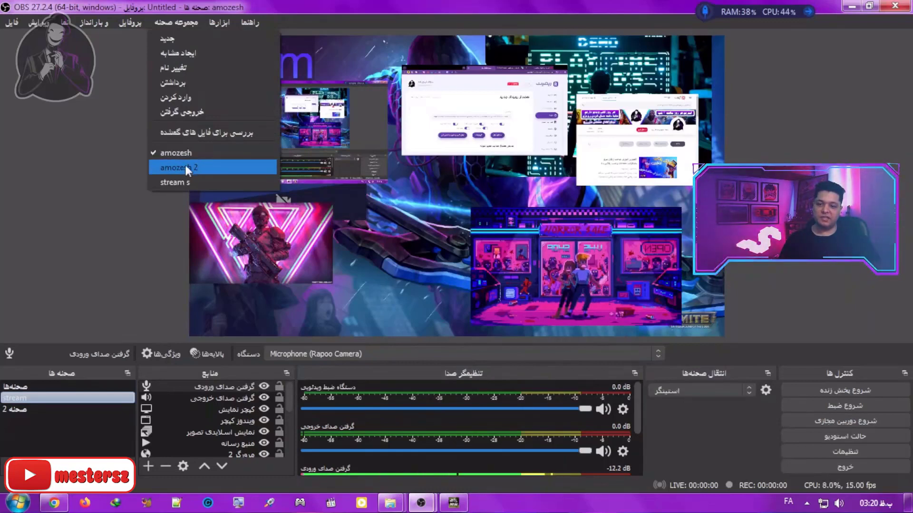
left_click(167, 6)
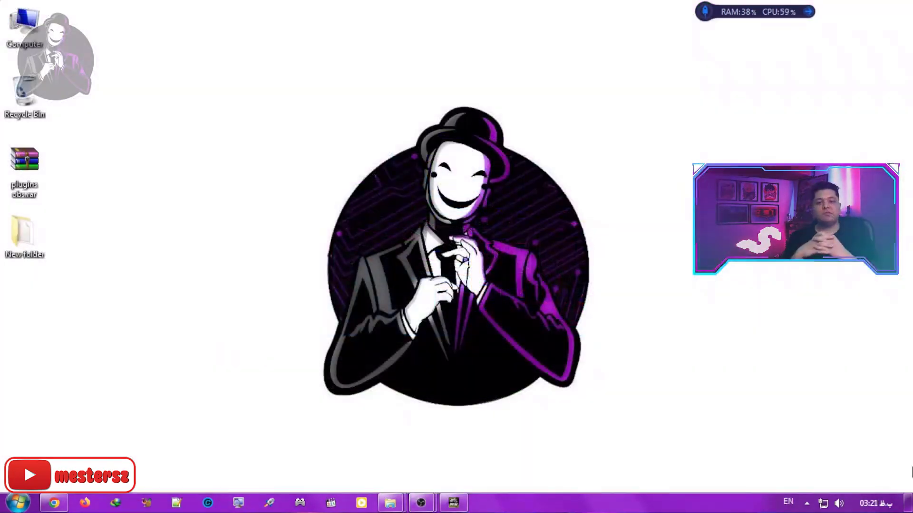